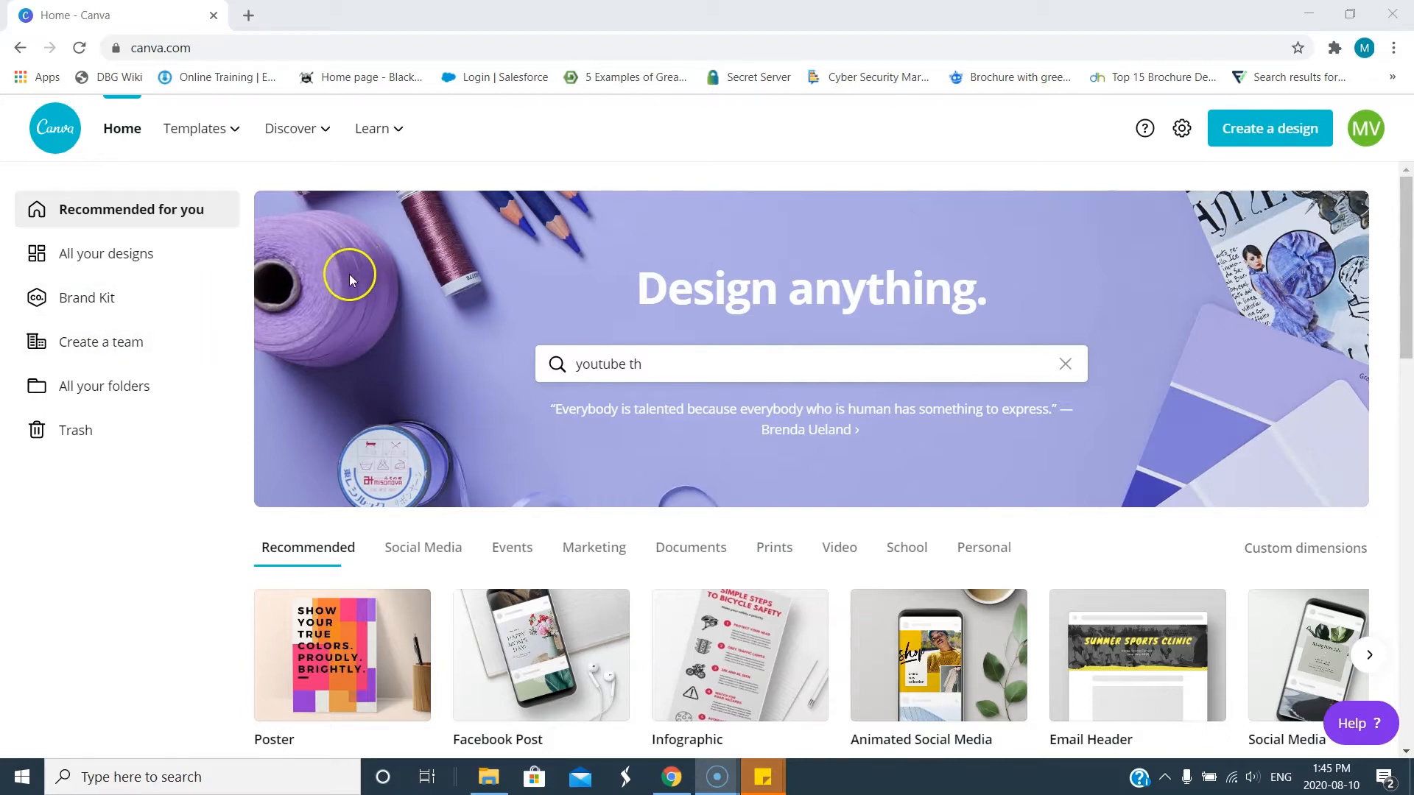
# Search for YouTube Thumbnail templates.
pyautogui.click(674, 368)
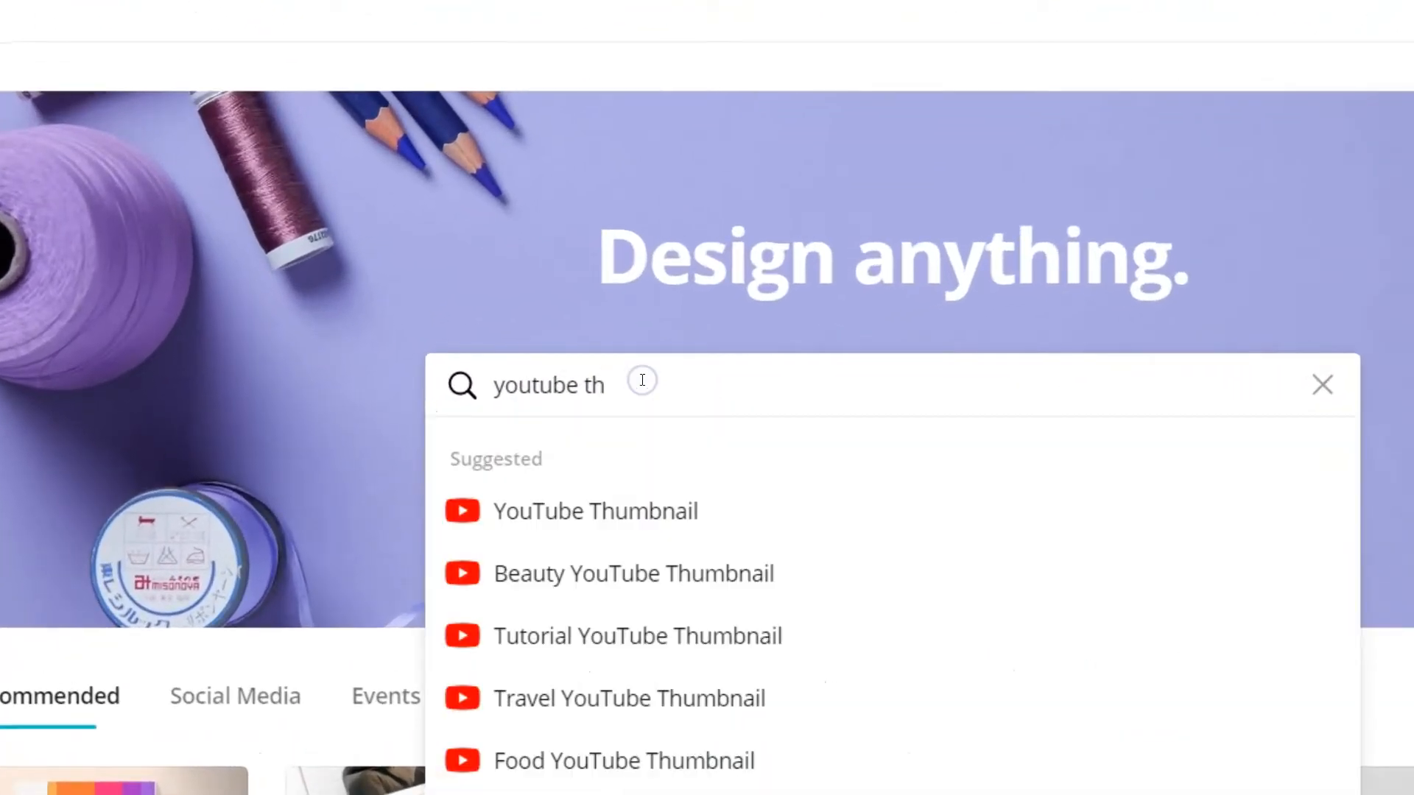
pyautogui.write('u')
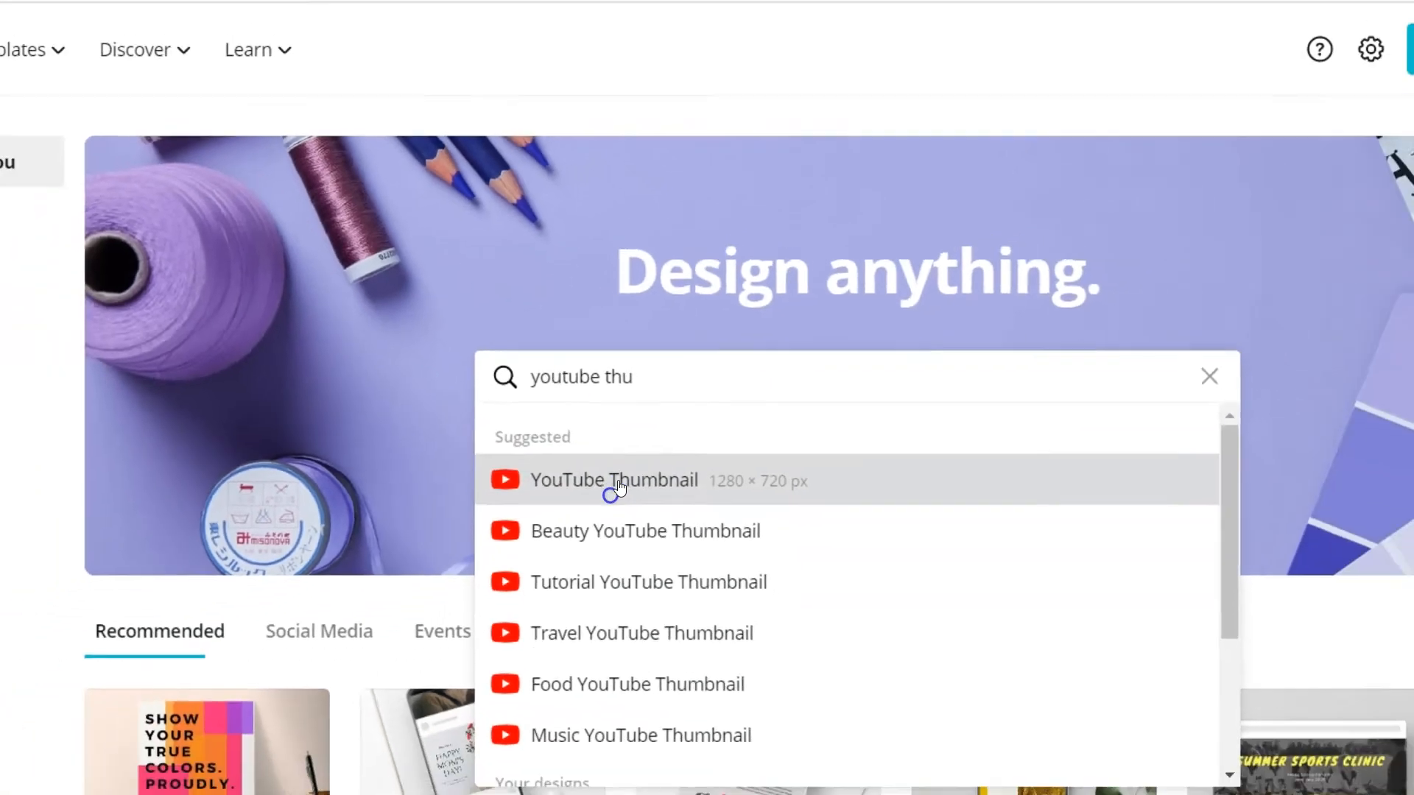
pyautogui.click(602, 518)
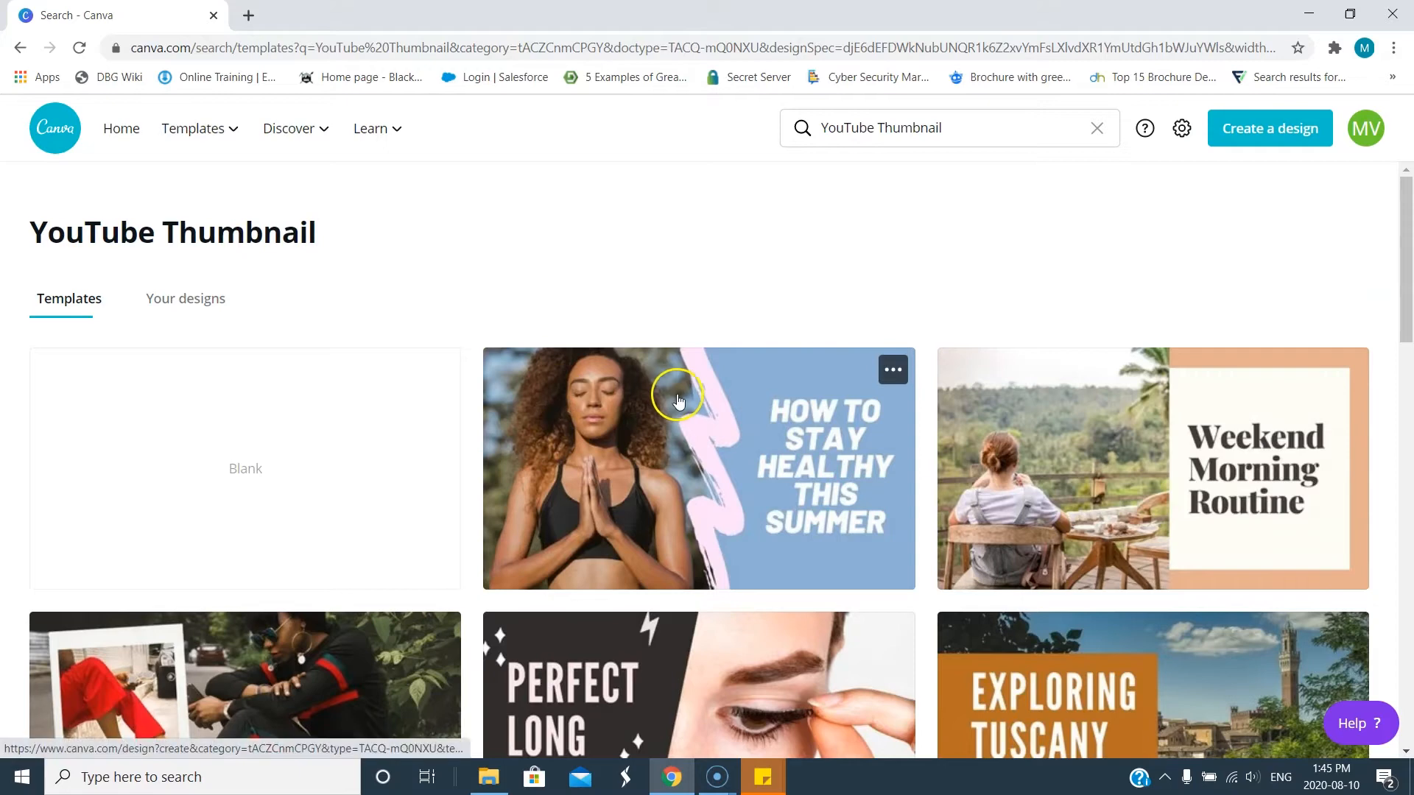
# Browse the thumbnail templates and create a new design from the blank one.
pyautogui.scroll(-5, 673, 397)
pyautogui.scroll(-8, 675, 421)
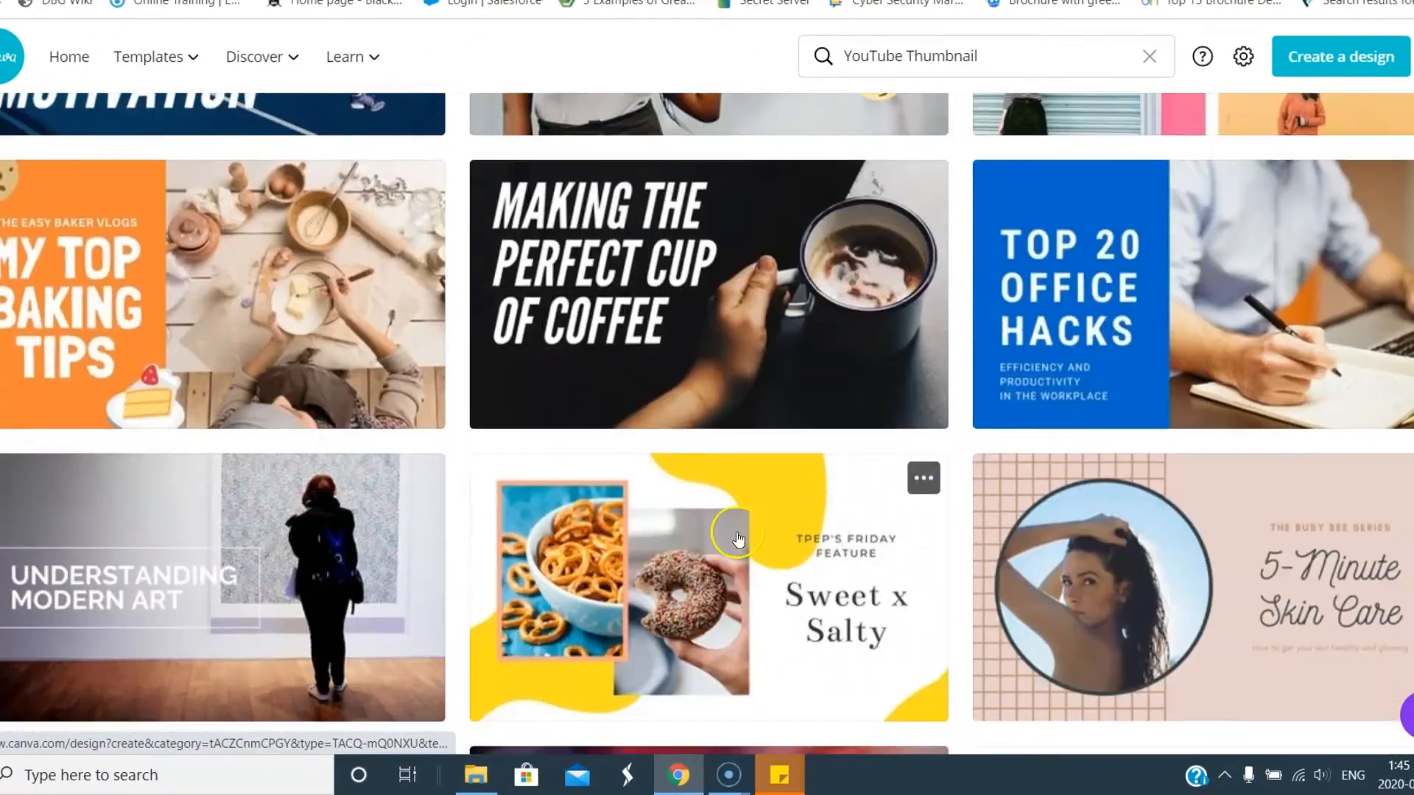
pyautogui.scroll(-3, 739, 540)
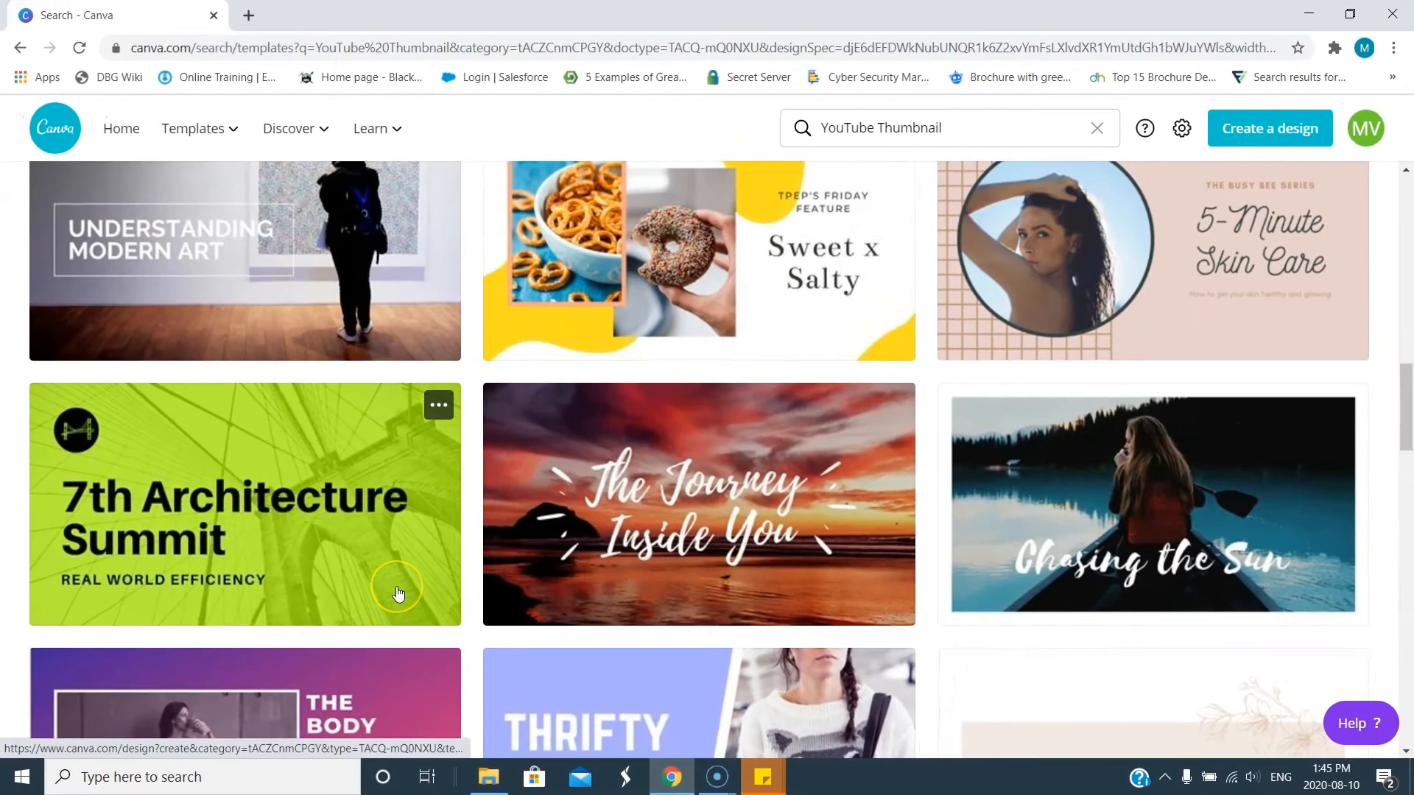
pyautogui.scroll(6, 397, 593)
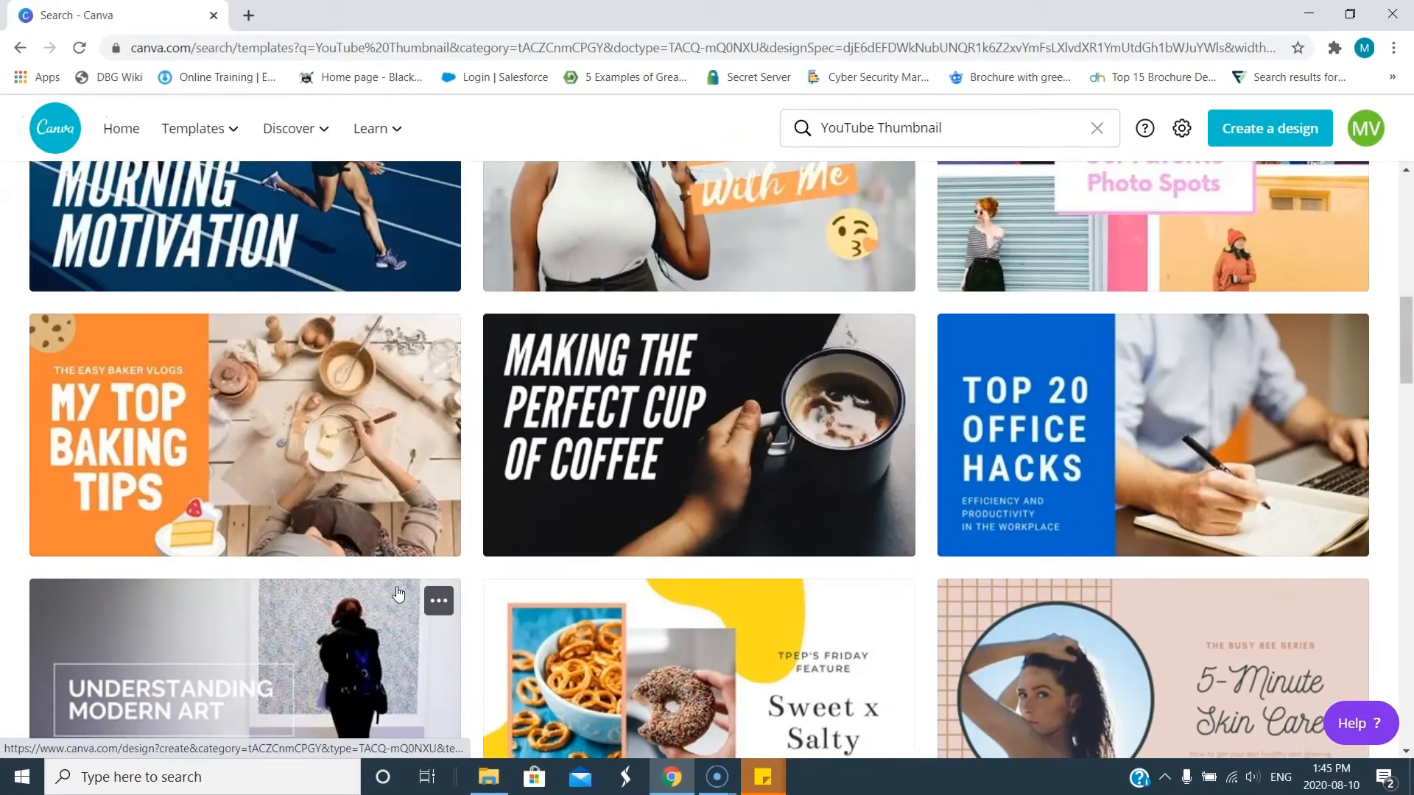
pyautogui.scroll(8, 398, 593)
pyautogui.scroll(2, 398, 593)
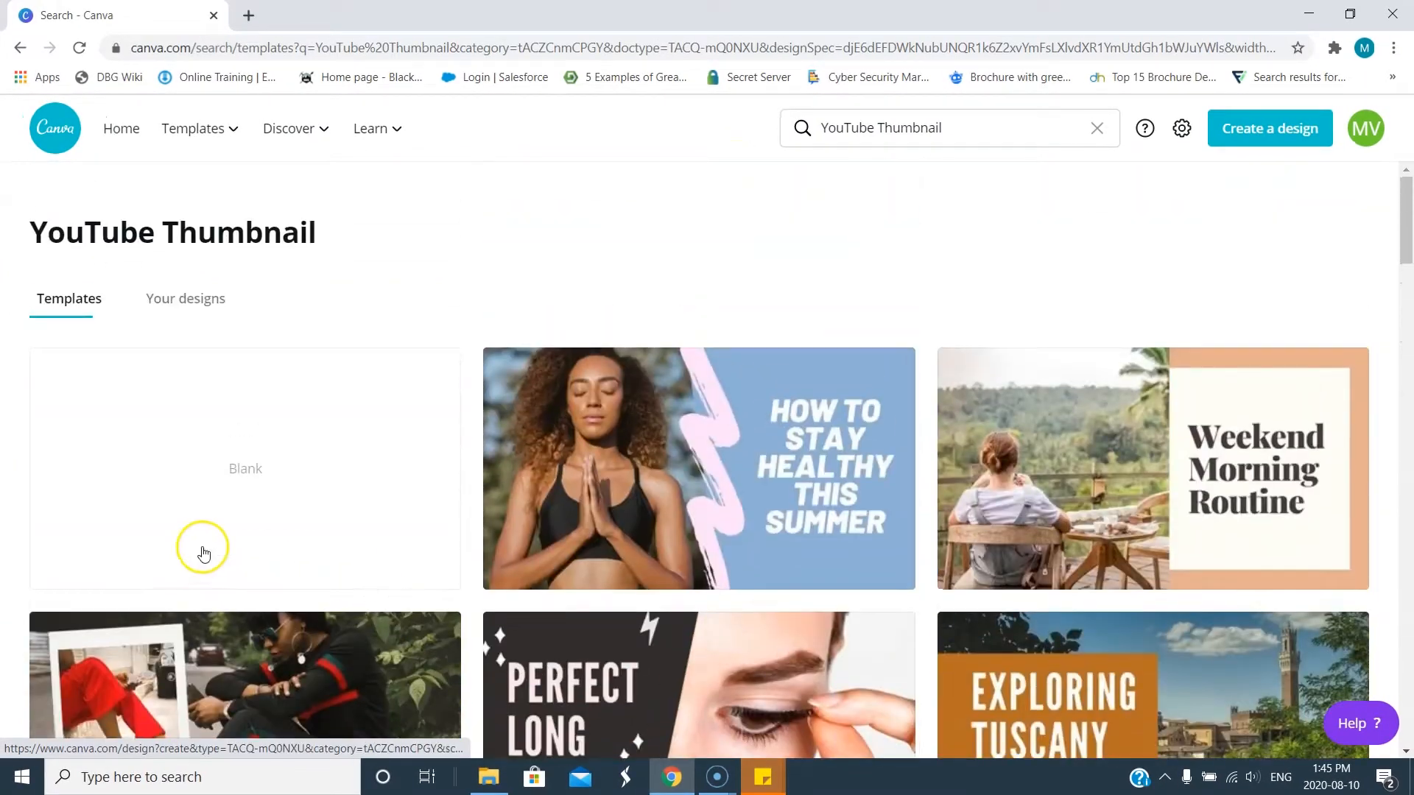
pyautogui.click(242, 475)
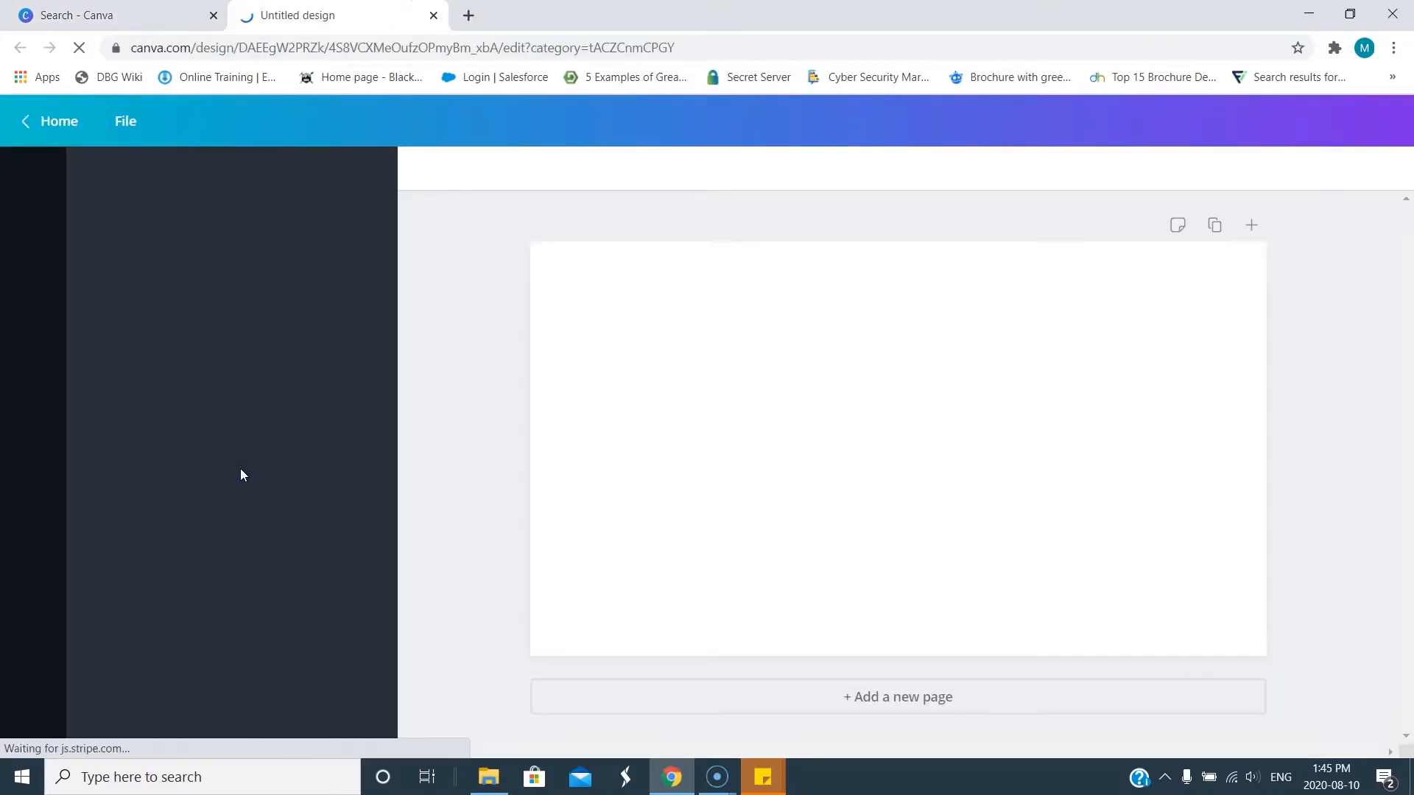
# Name the design "Before and After".
pyautogui.click(945, 135)
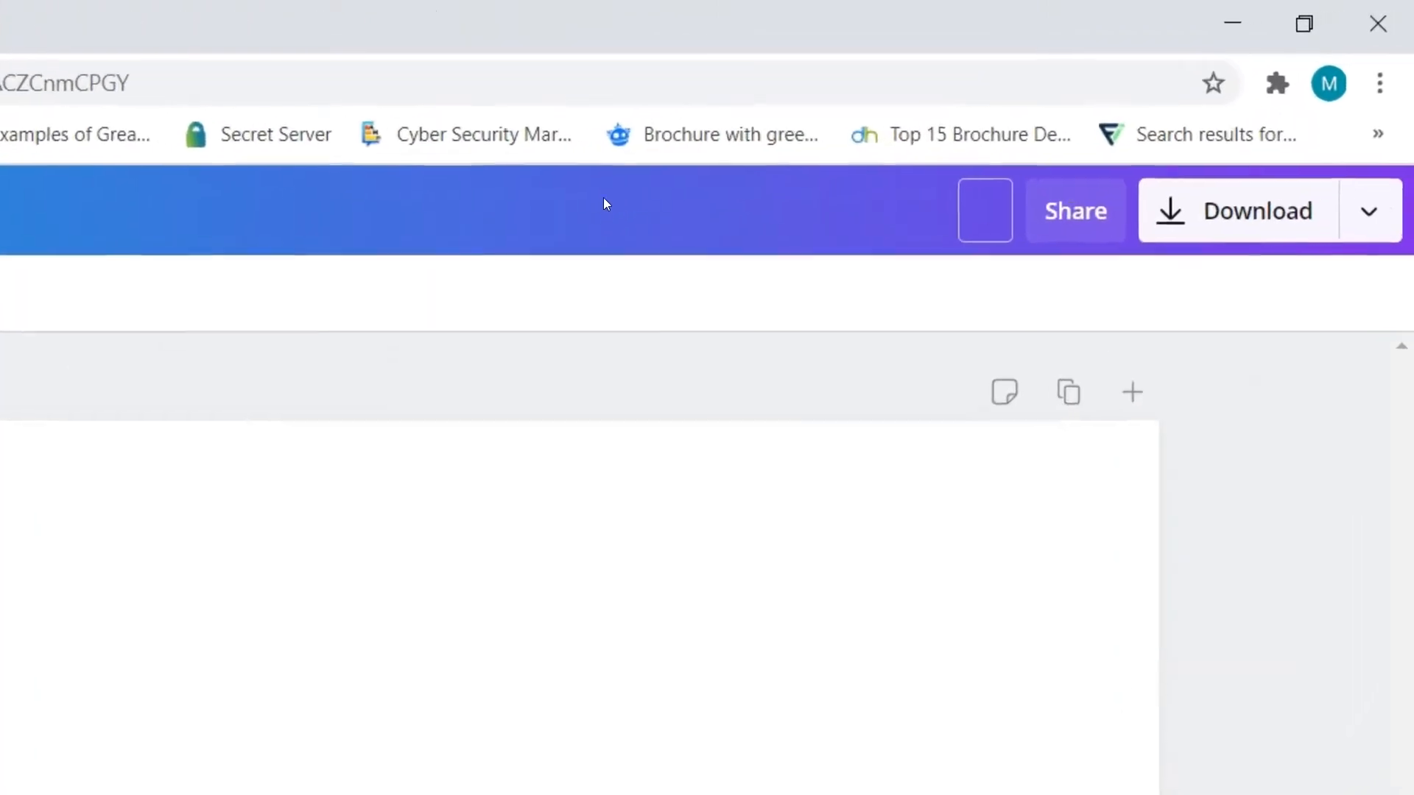
pyautogui.write('B')
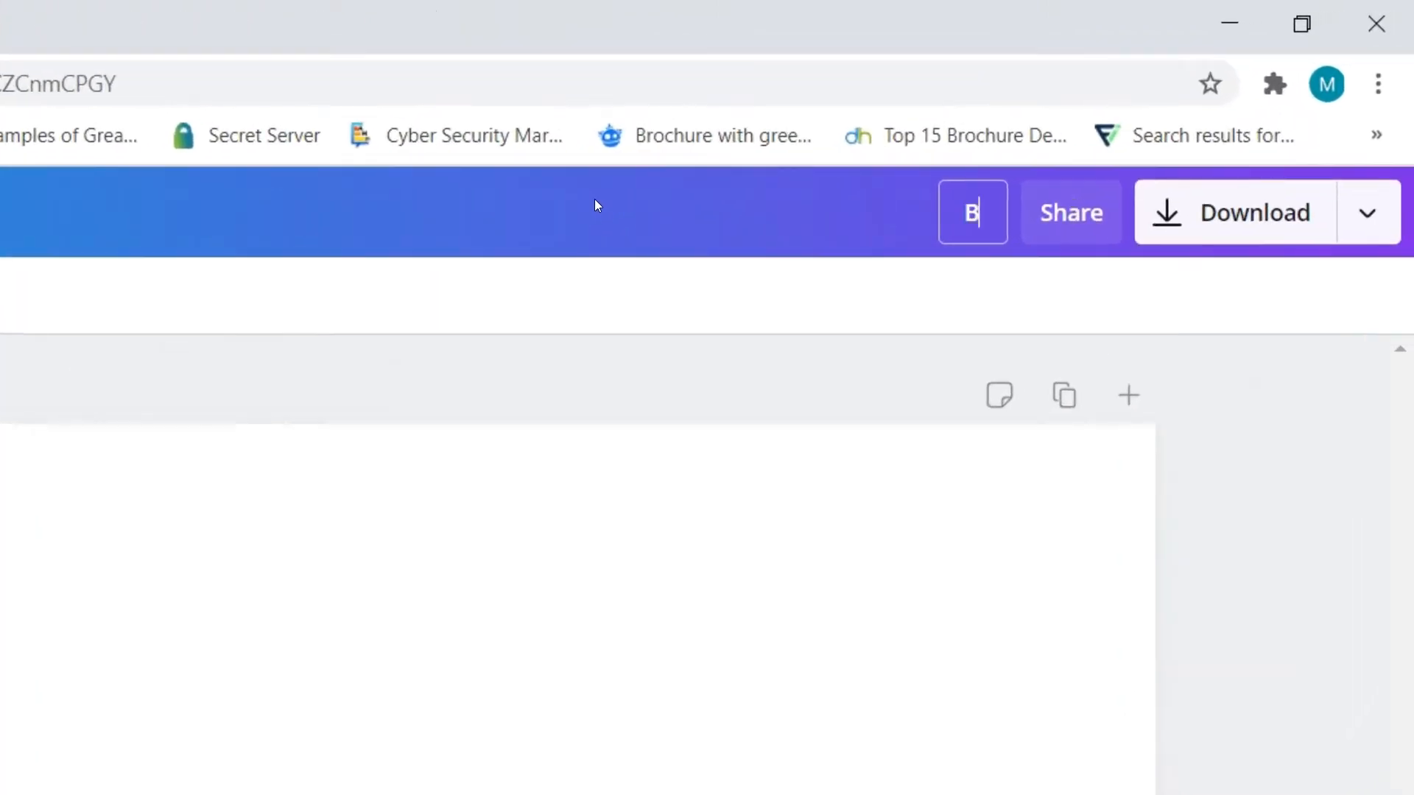
pyautogui.write('efore ')
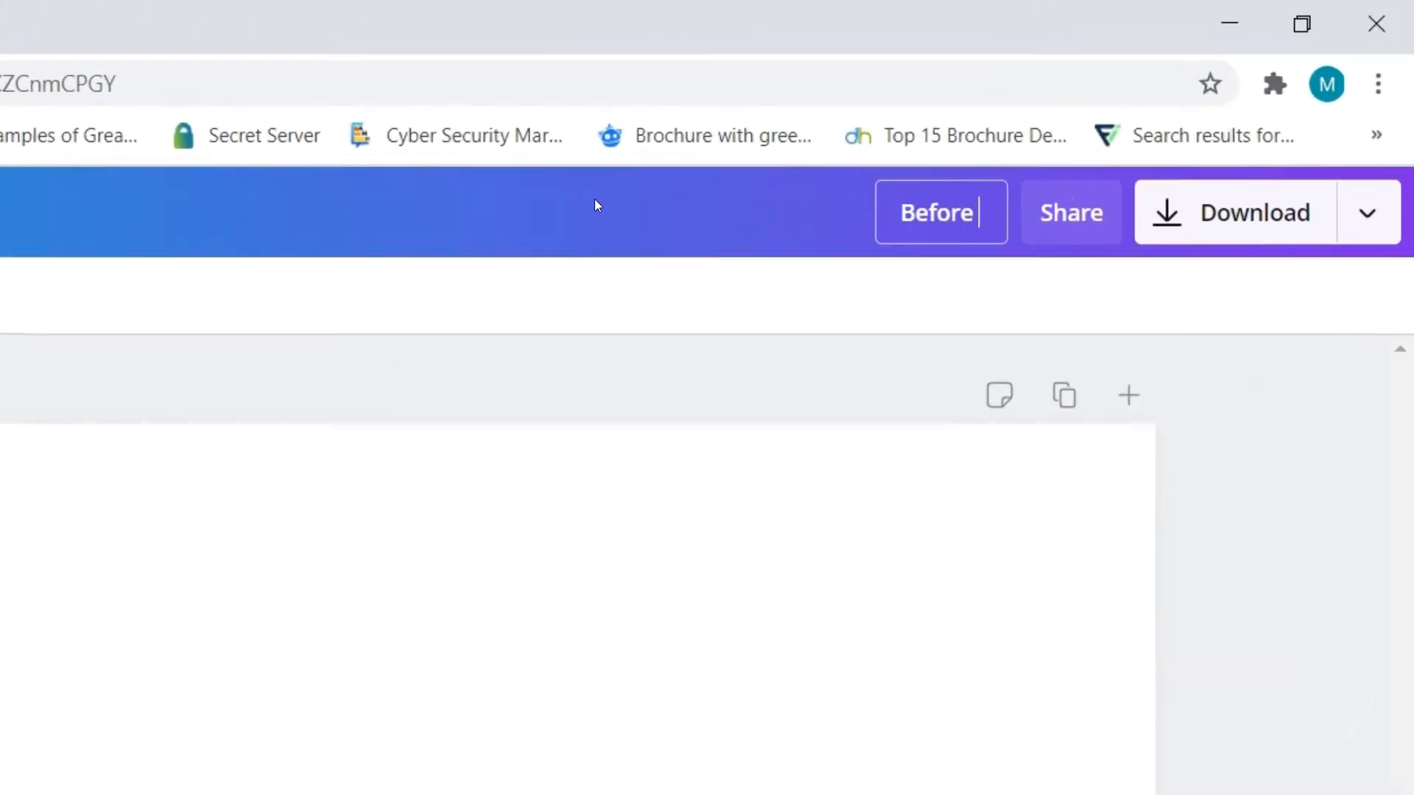
pyautogui.write('and Afett')
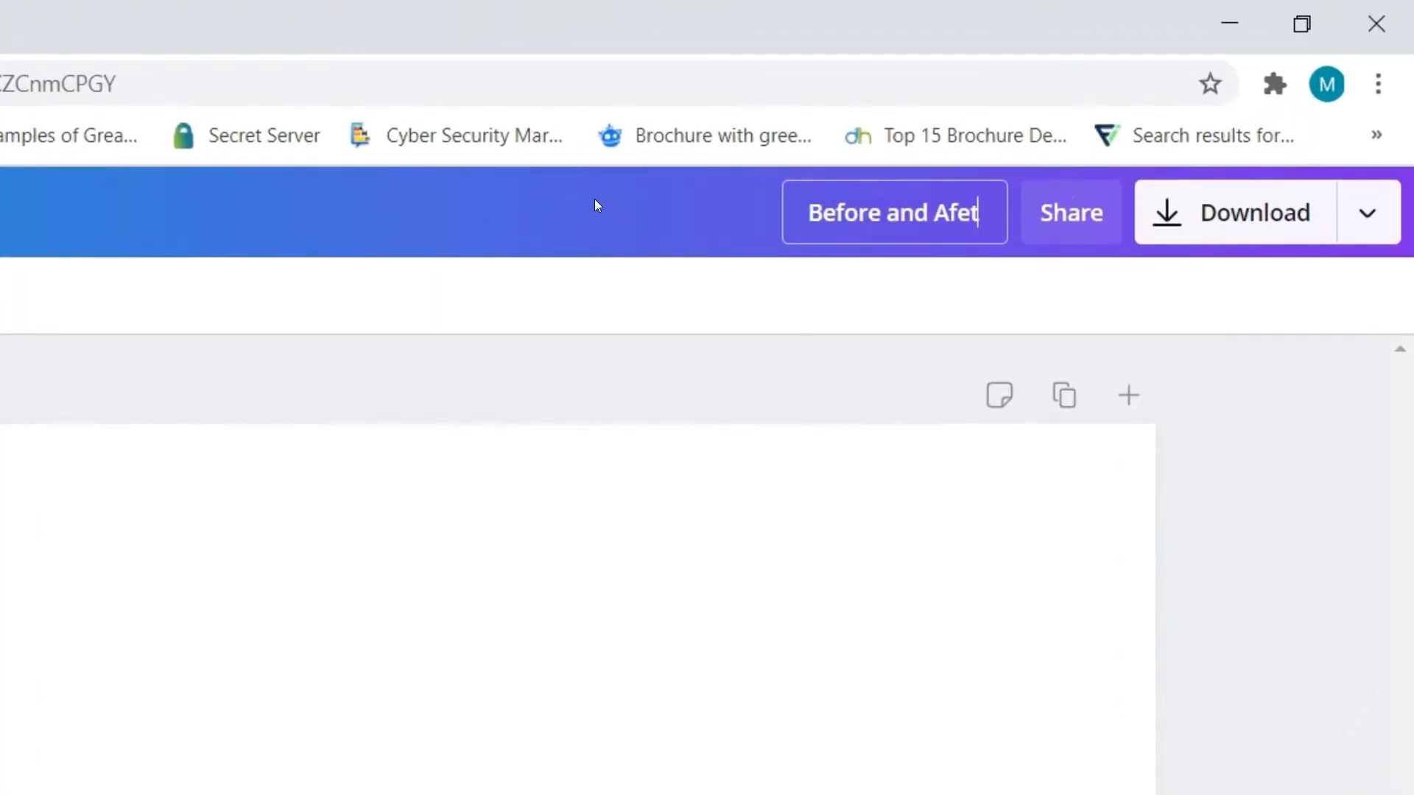
pyautogui.press('BackSpace')
pyautogui.press('BackSpace')
pyautogui.press('BackSpace')
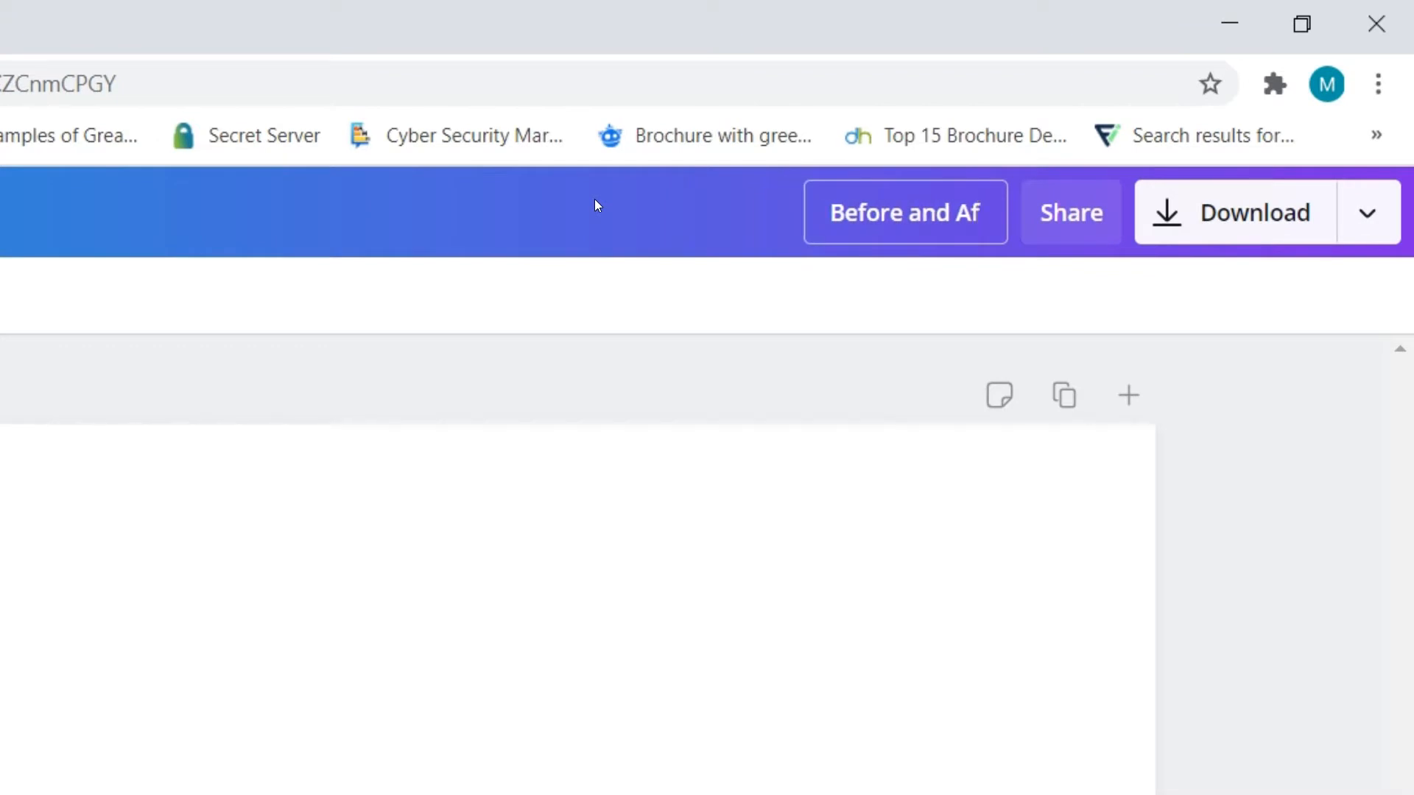
pyautogui.write('ter')
pyautogui.click(591, 315)
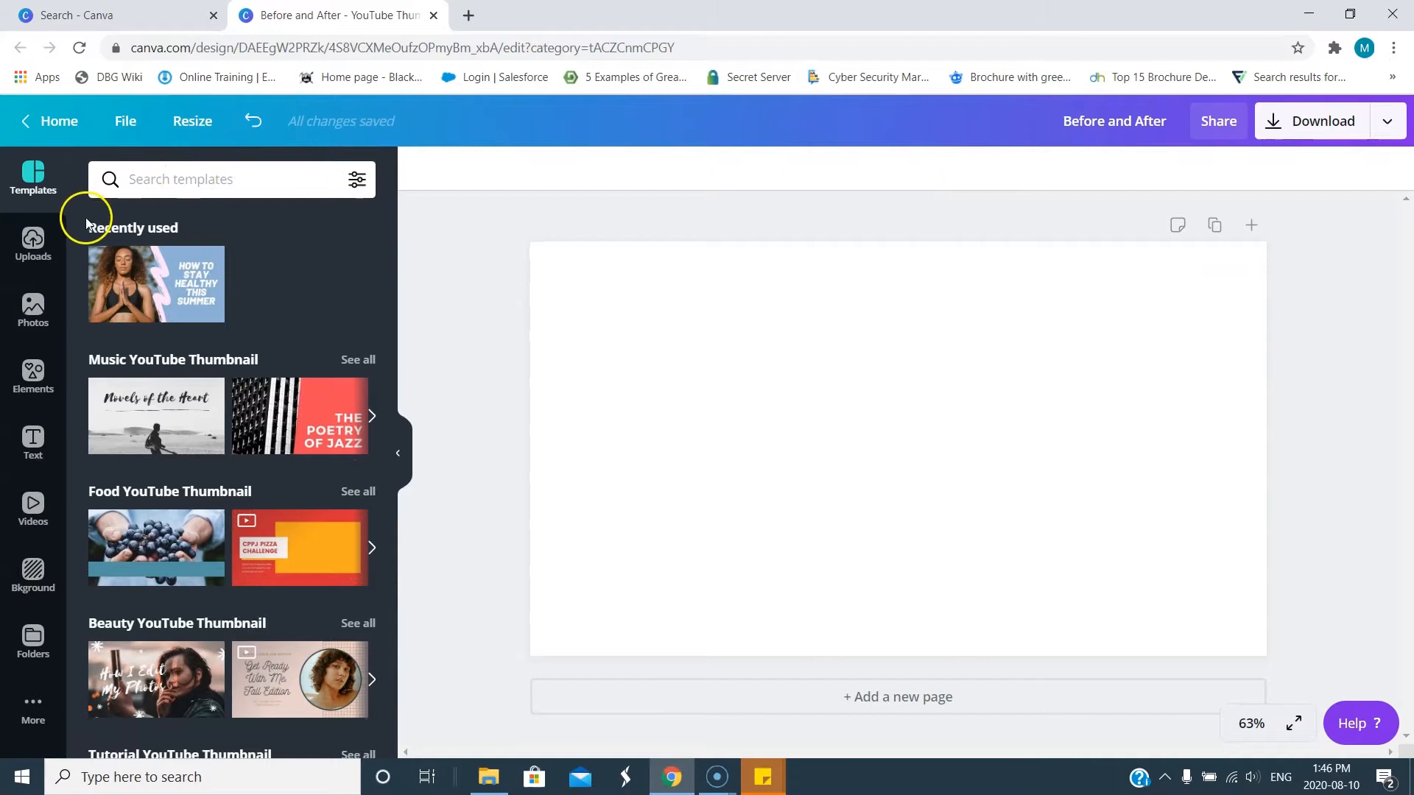
# Show the uploaded images and look at the file chooser for new uploads, cancelling it without choosing a file.
pyautogui.click(33, 240)
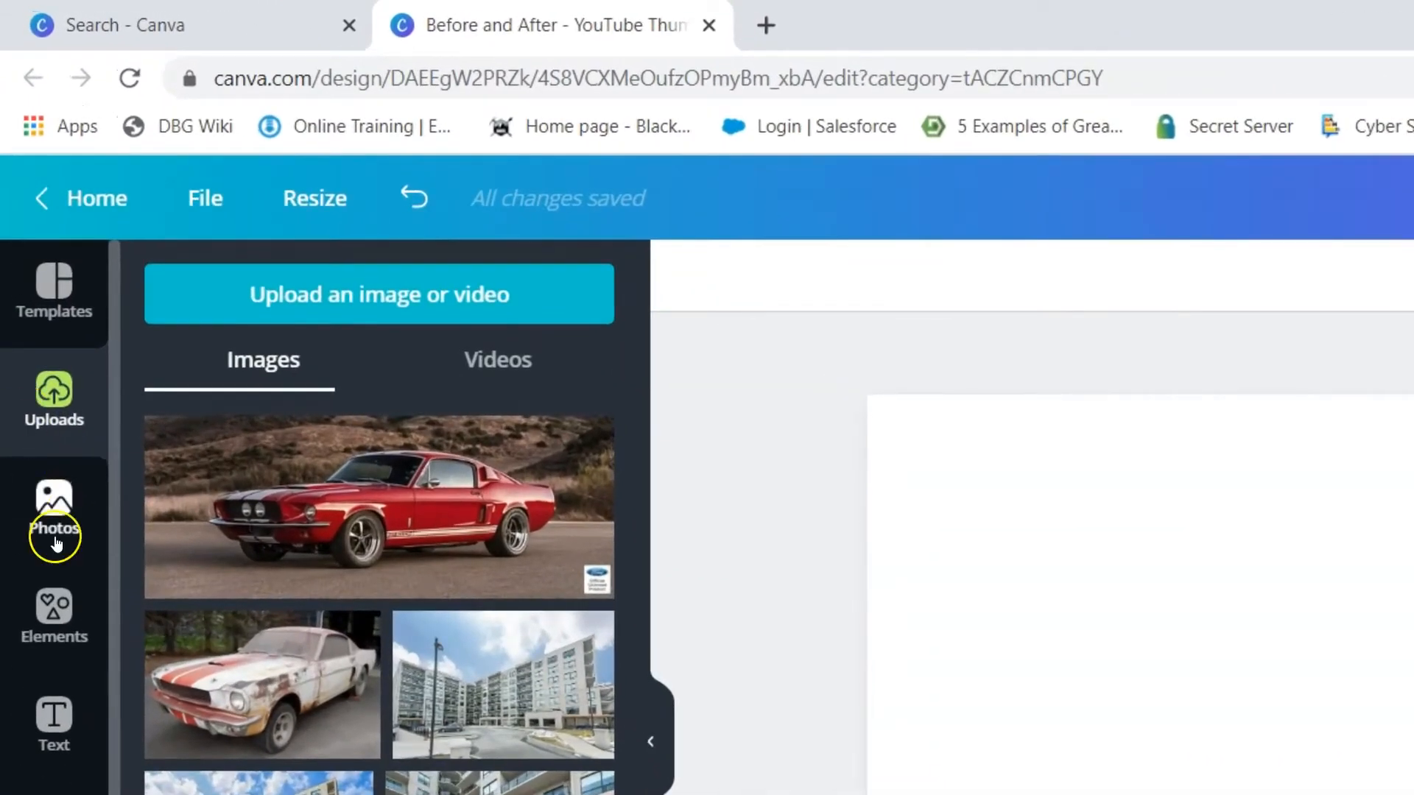
pyautogui.click(281, 497)
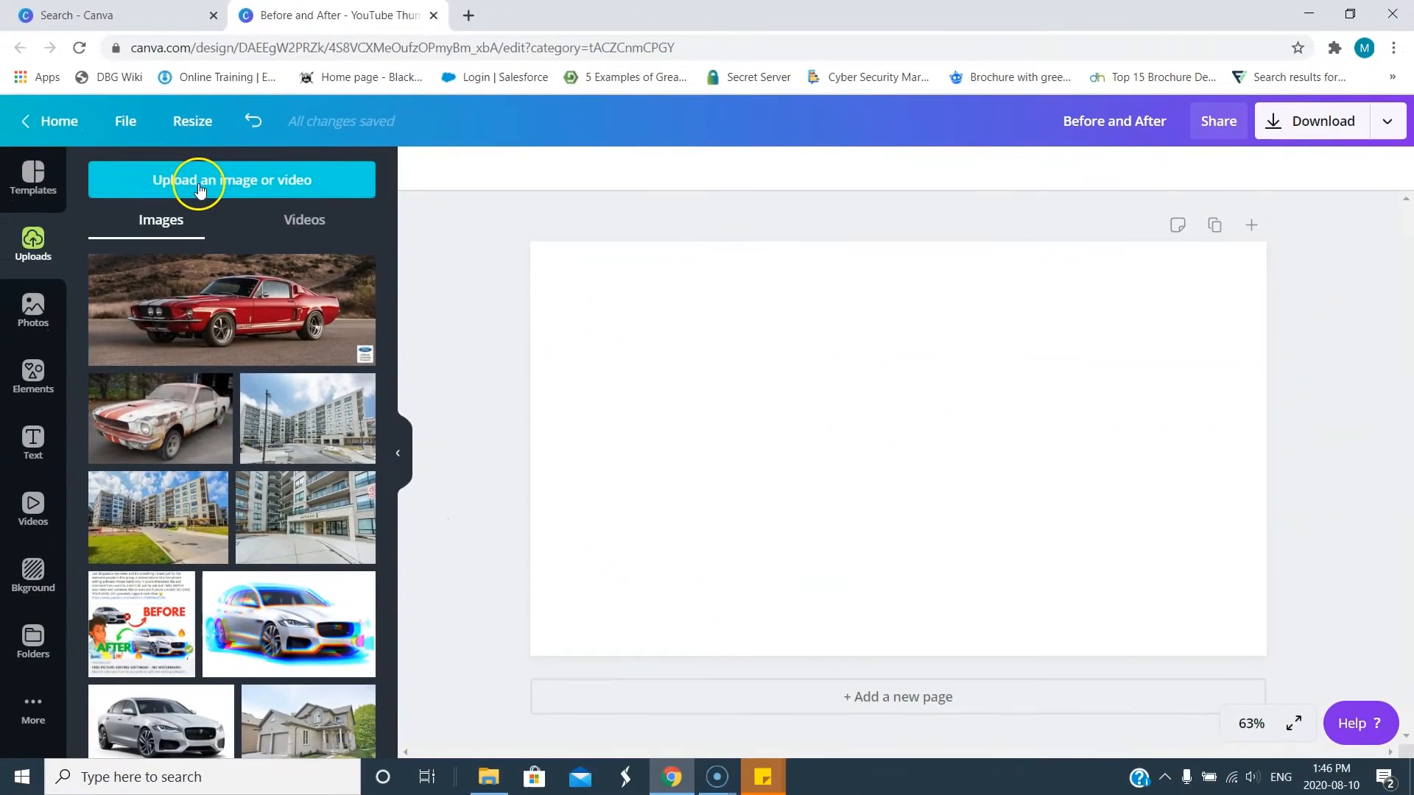
pyautogui.click(313, 287)
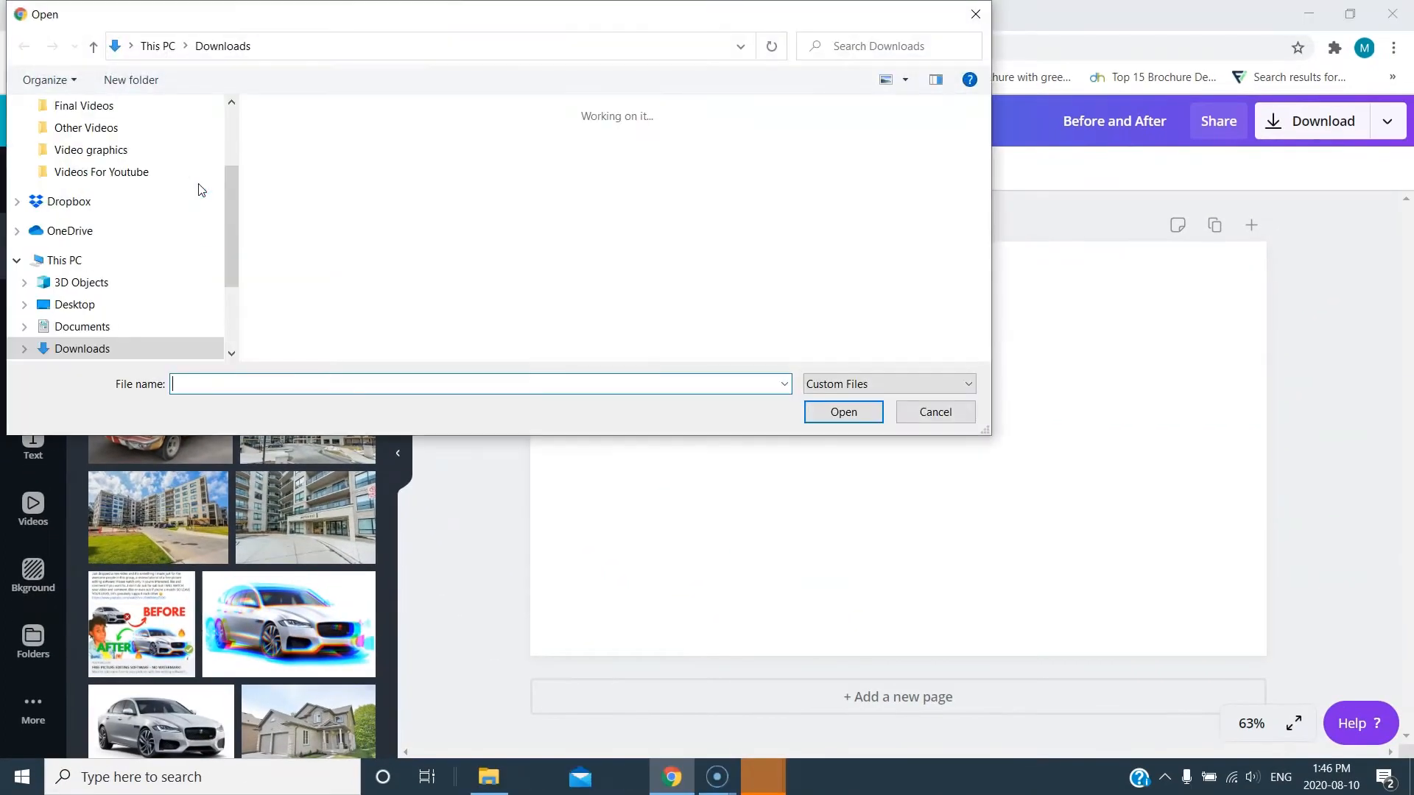
pyautogui.click(937, 416)
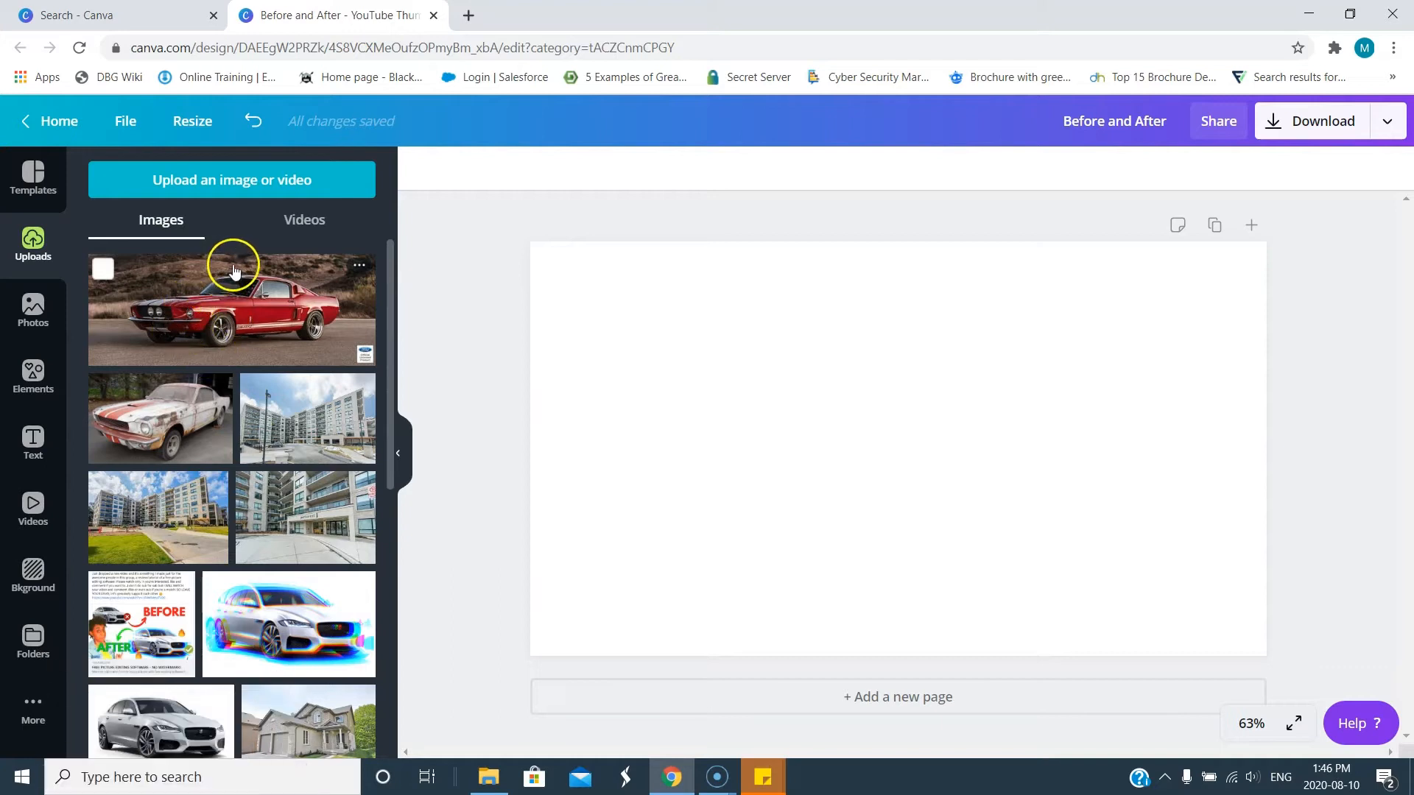
# Add the uploaded photo of the rusty car, enlarge it to about 751 × 470, and place it against the page's left edge.
pyautogui.click(164, 434)
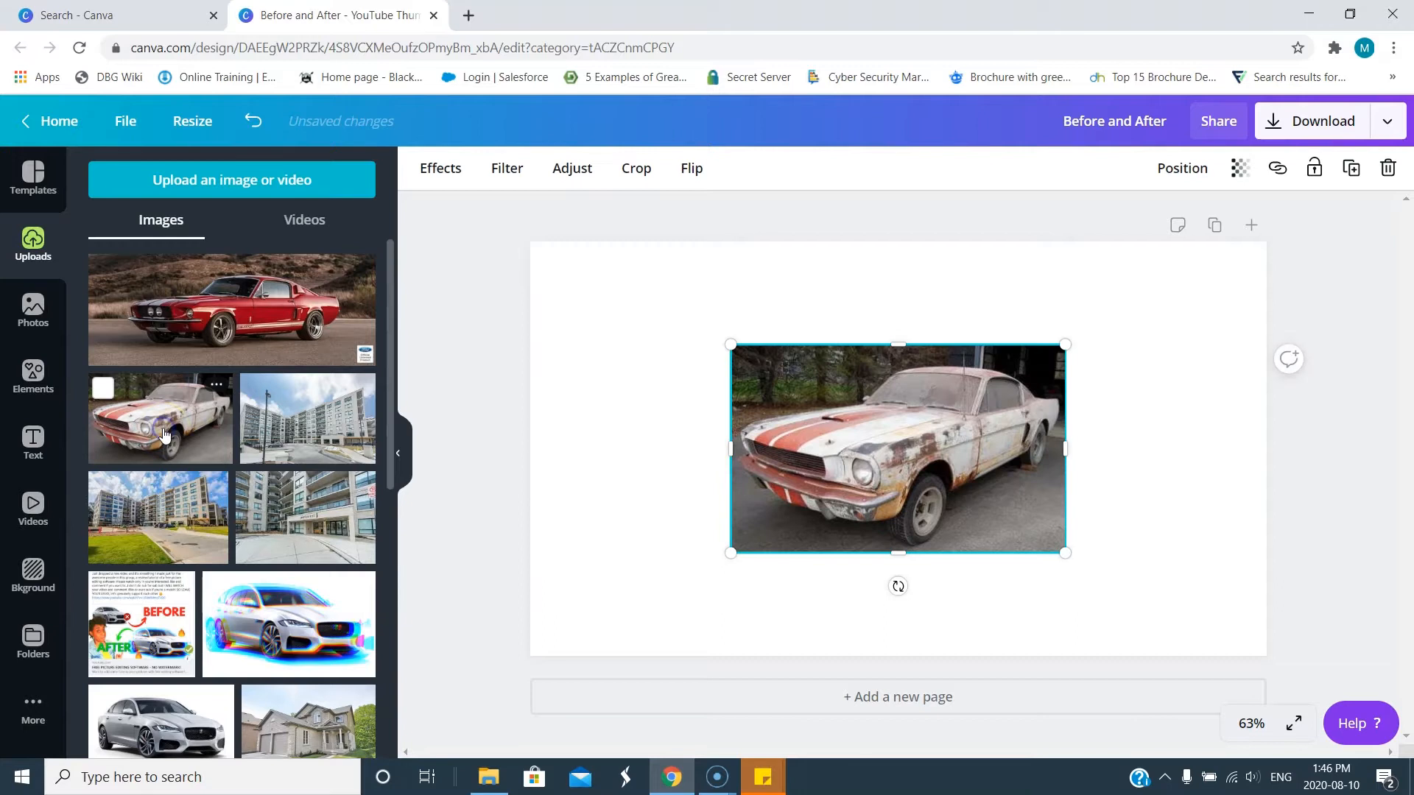
pyautogui.moveTo(819, 422); pyautogui.dragTo(731, 424)
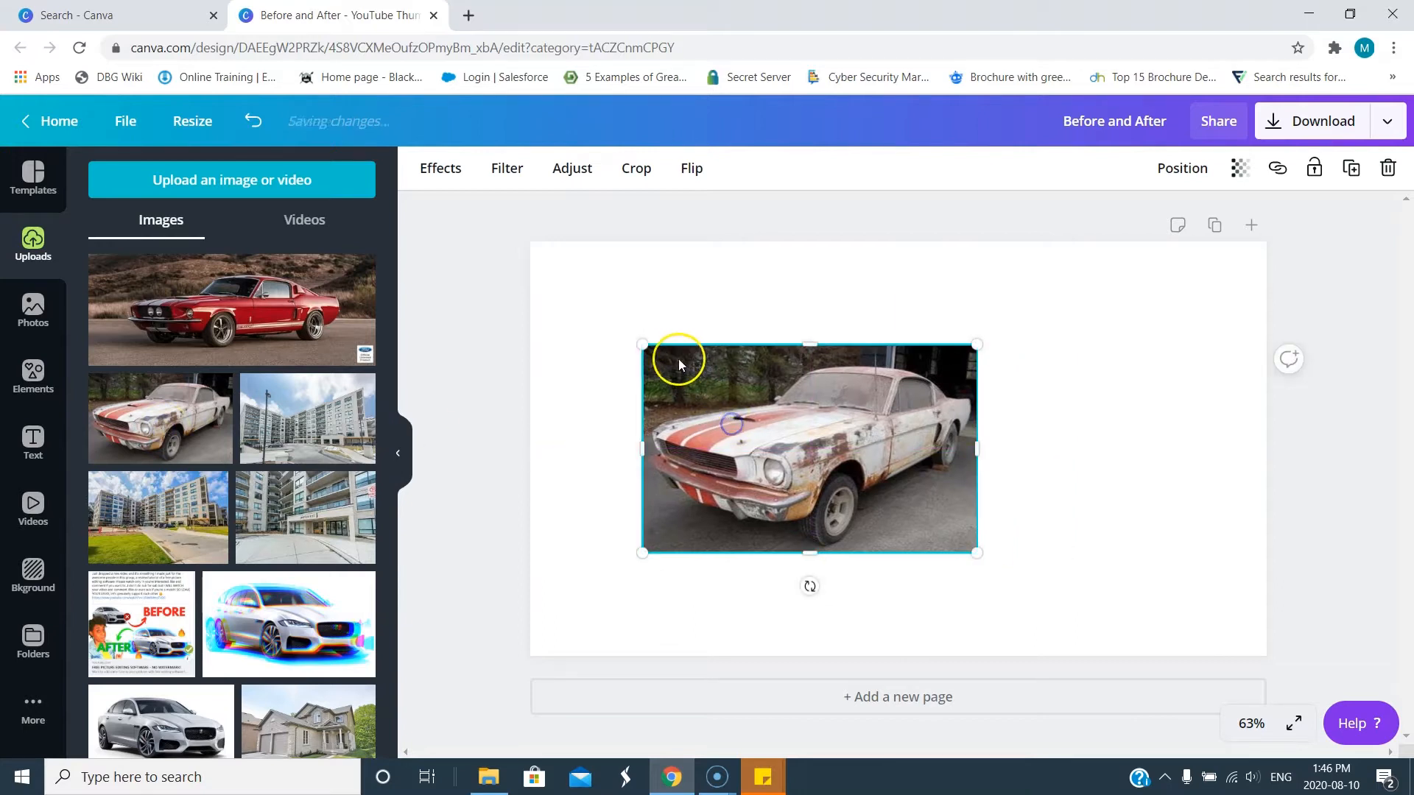
pyautogui.moveTo(645, 347); pyautogui.dragTo(538, 310)
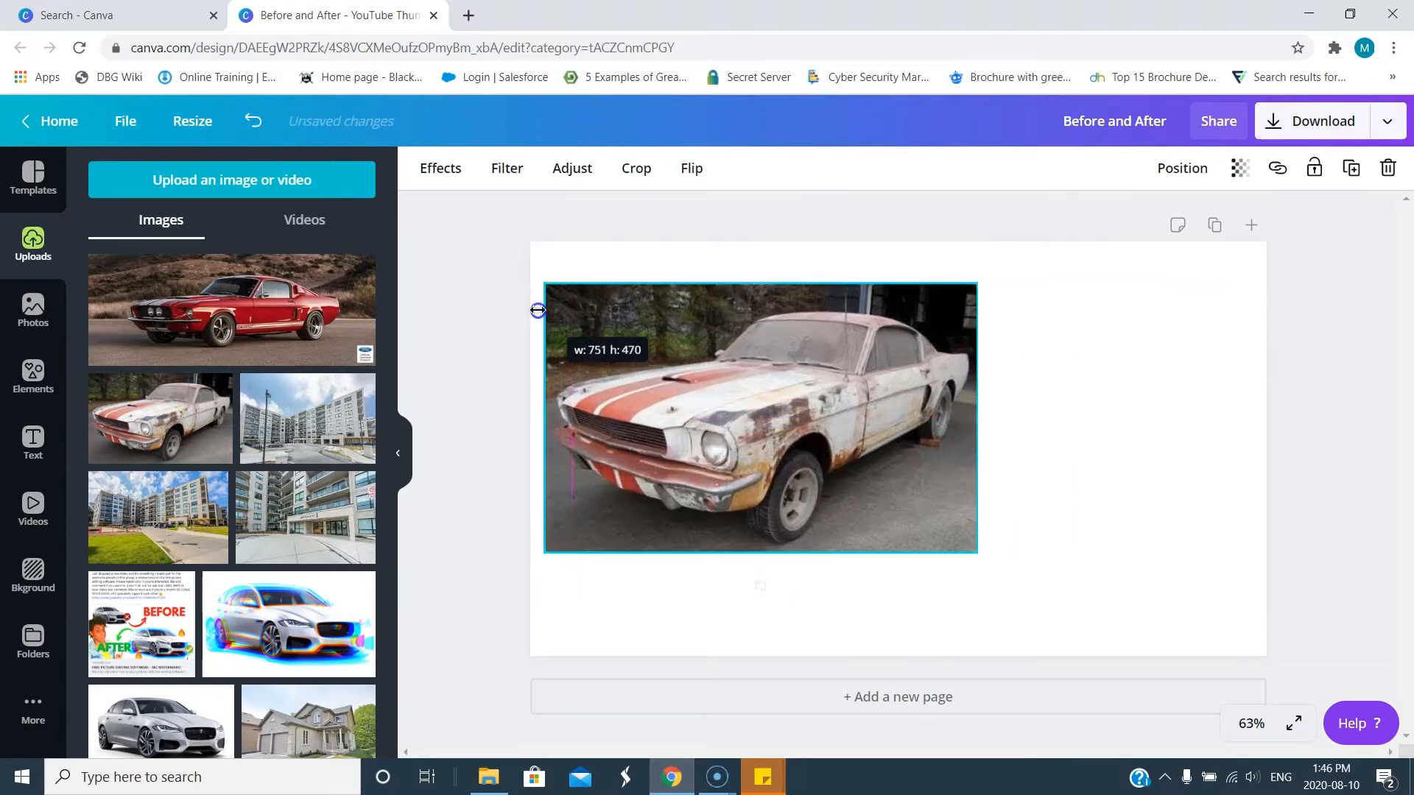
pyautogui.moveTo(681, 385)
pyautogui.mouseDown()
pyautogui.moveTo(649, 398)
pyautogui.moveTo(686, 412)
pyautogui.moveTo(672, 411)
pyautogui.mouseUp()
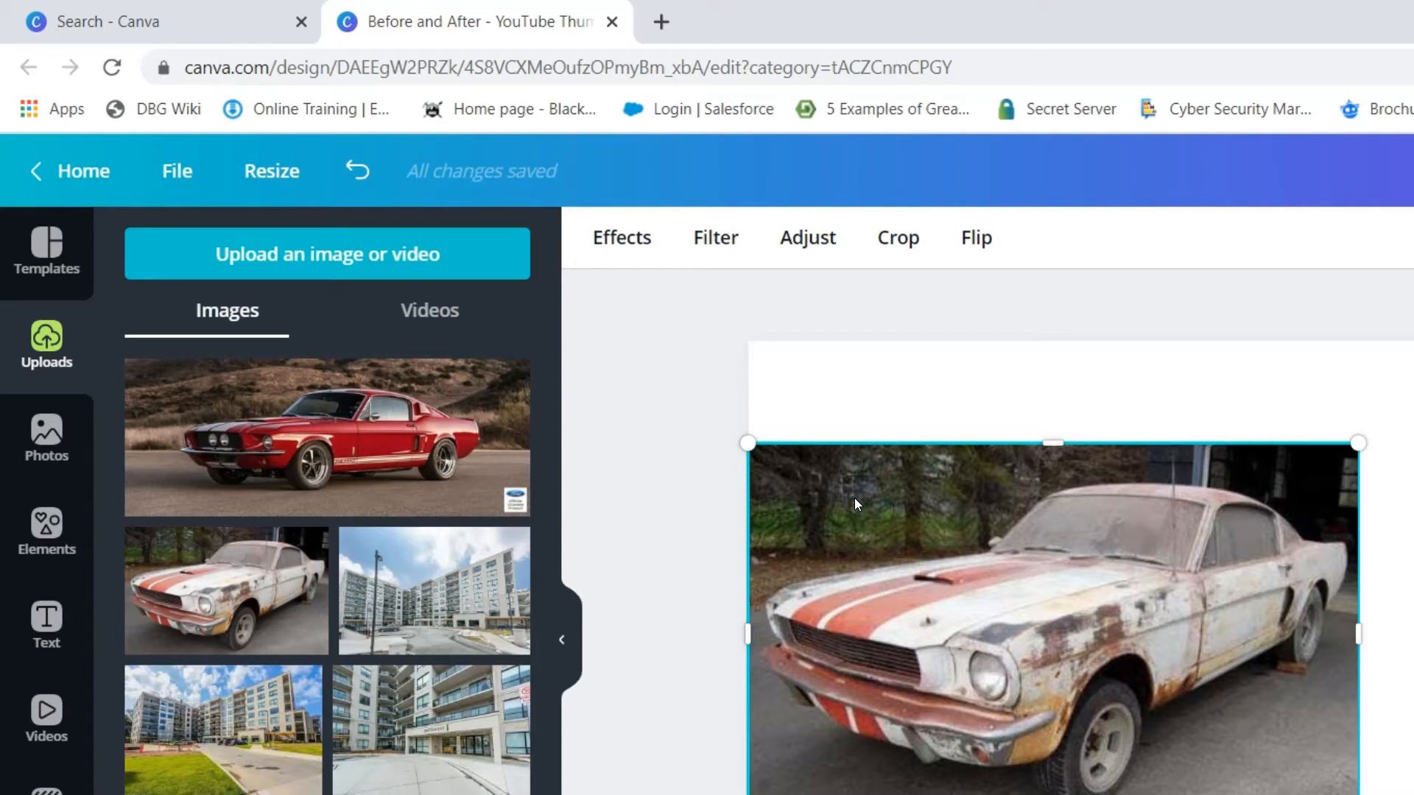
# Remove the rusty car photo's background with Background Remover and shift the cut-out slightly left.
pyautogui.click(626, 251)
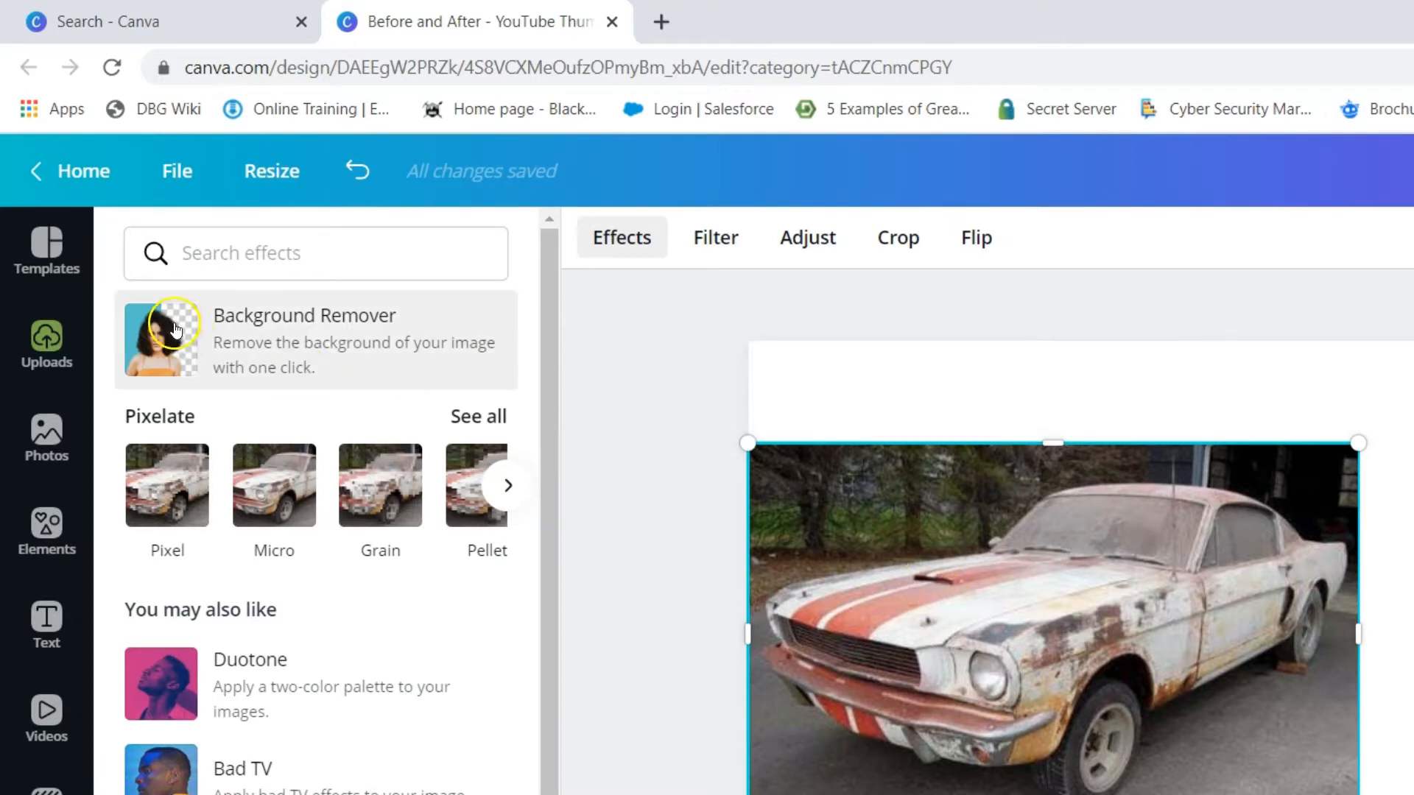
pyautogui.click(142, 358)
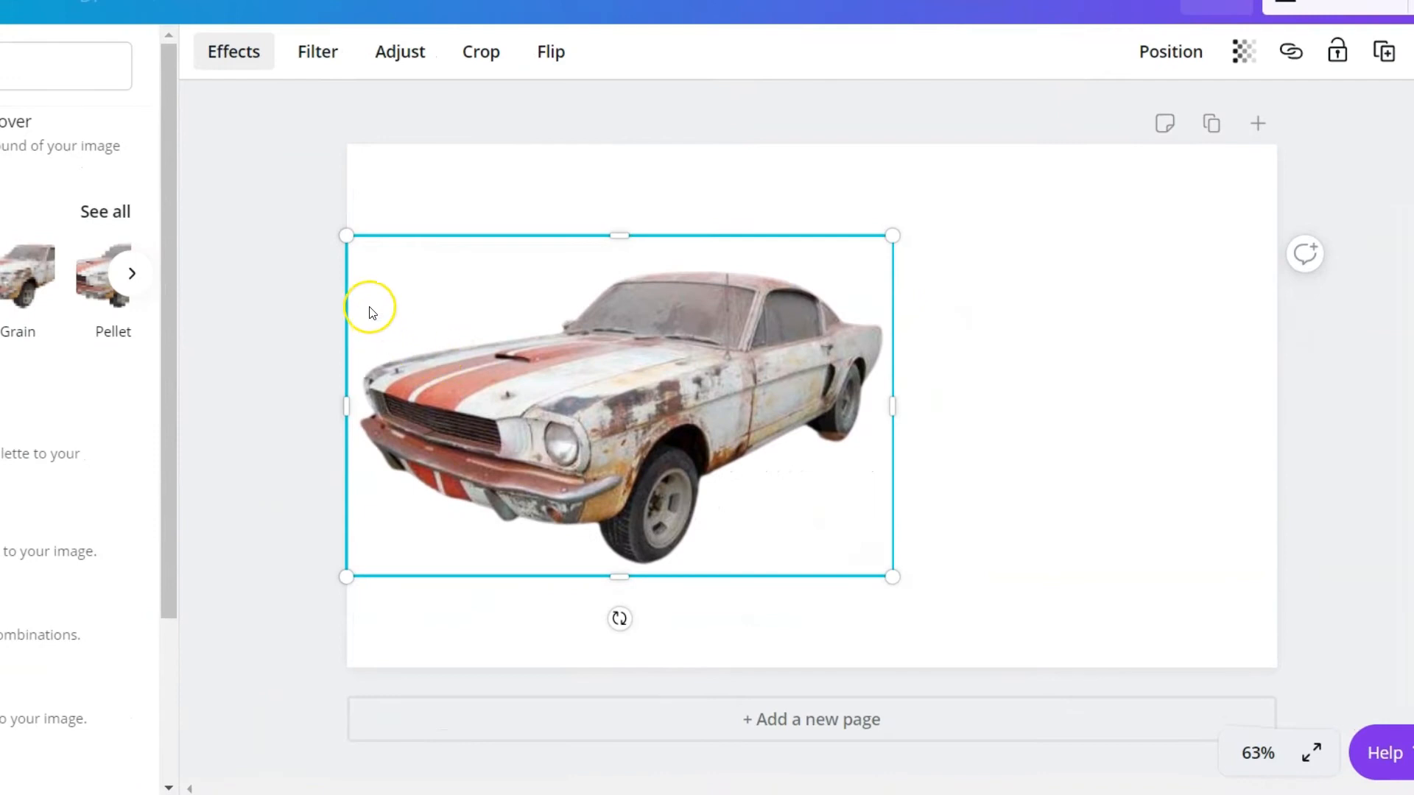
pyautogui.moveTo(603, 428); pyautogui.dragTo(549, 439)
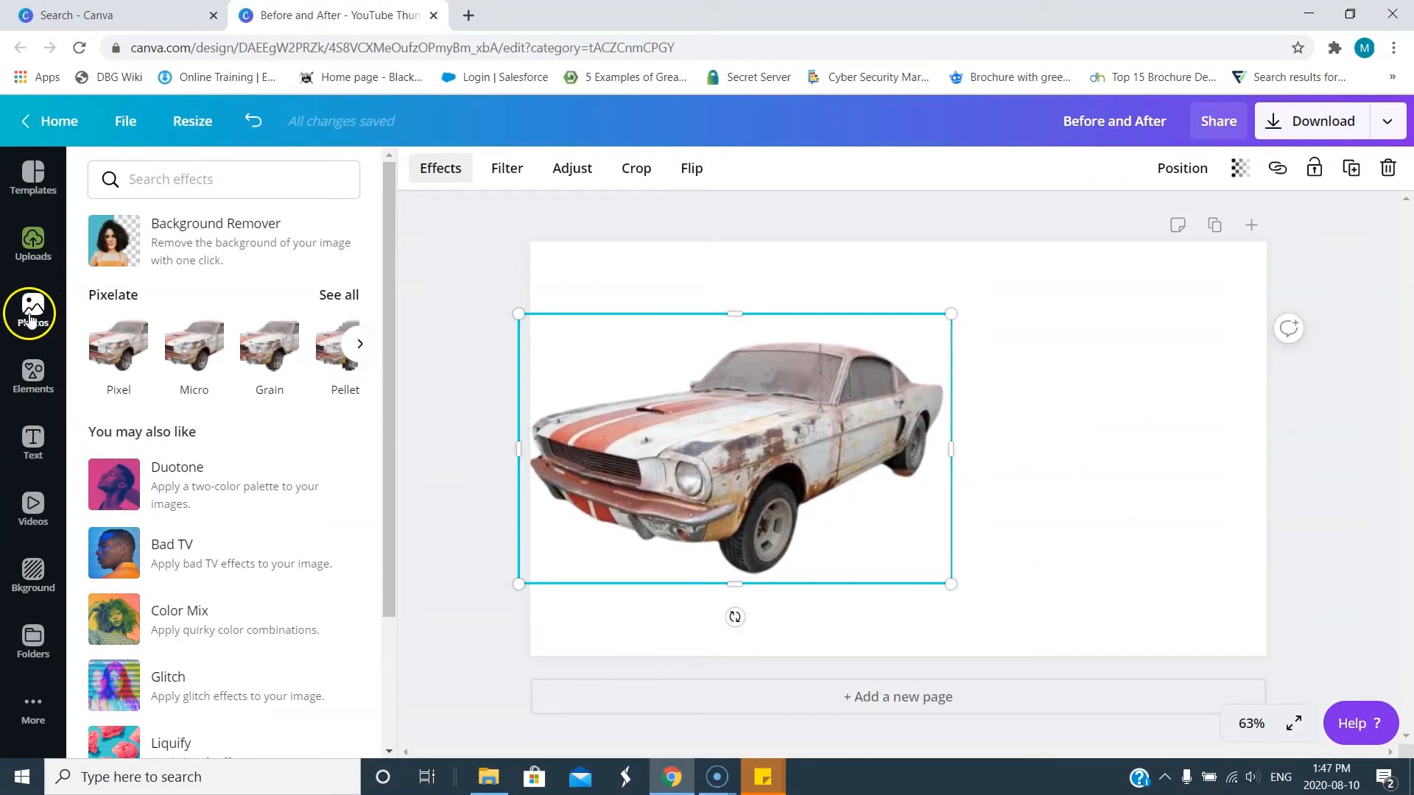
# Add the uploaded photo of the red car, enlarge it to about 1,121 × 437, and move it fully onto the page.
pyautogui.click(32, 251)
pyautogui.click(132, 282)
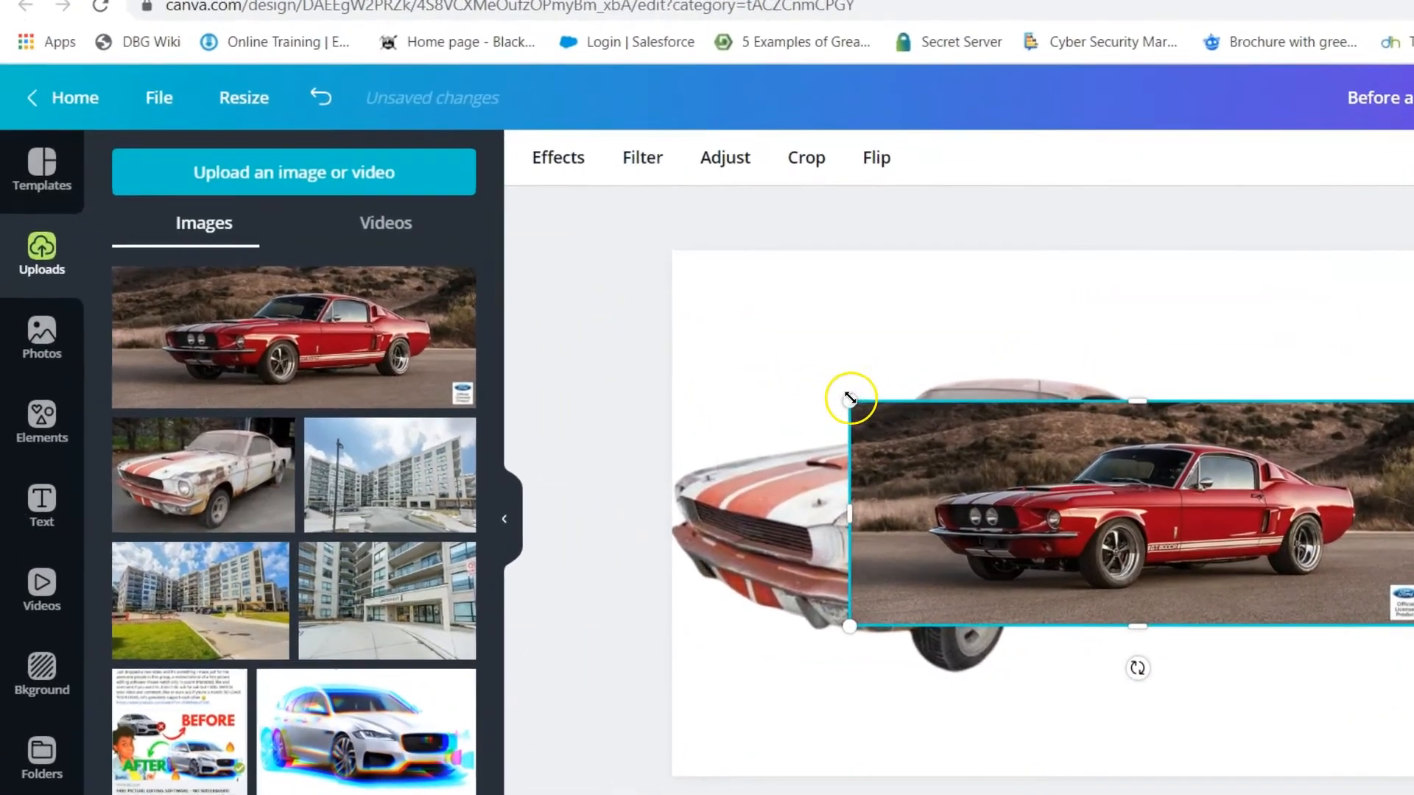
pyautogui.moveTo(849, 397); pyautogui.dragTo(616, 284)
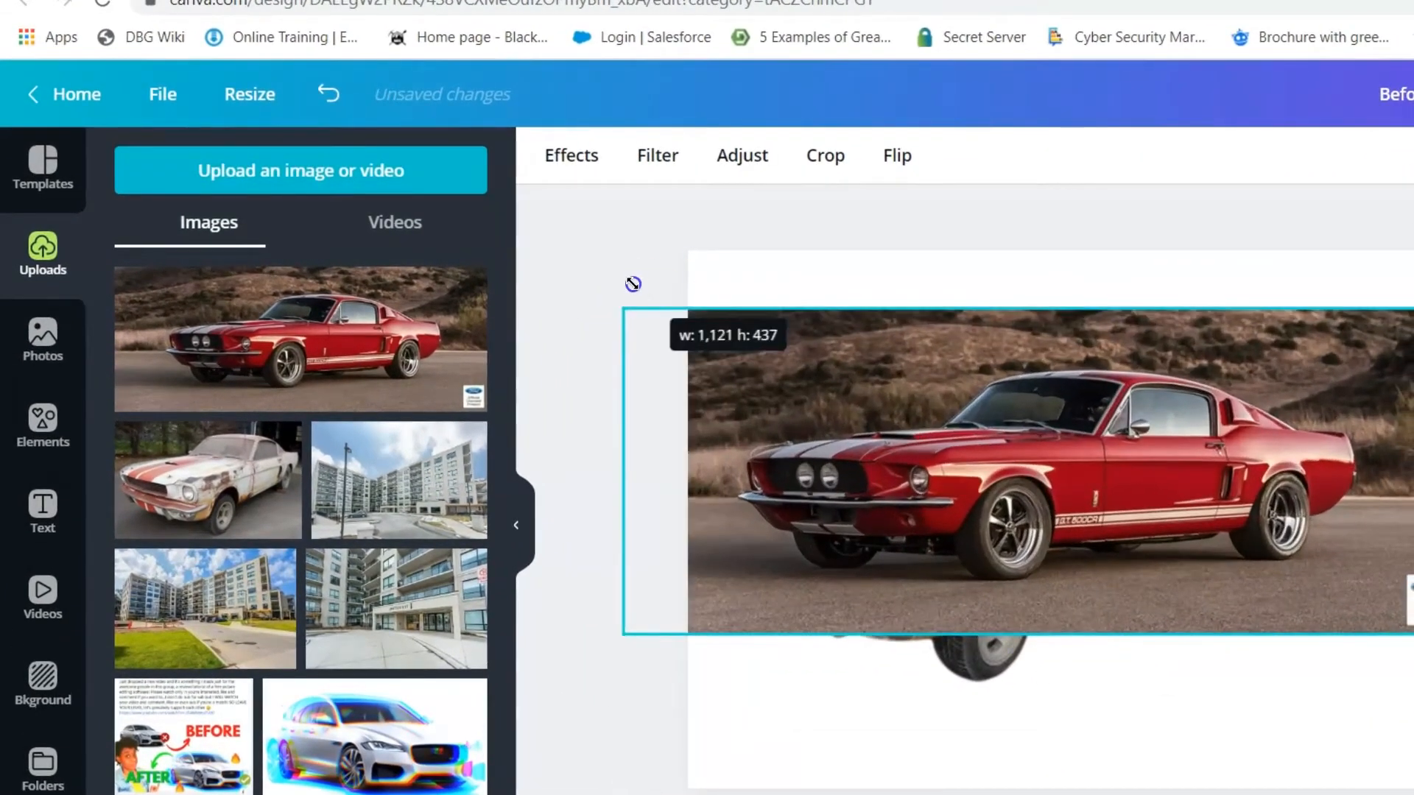
pyautogui.moveTo(974, 432); pyautogui.dragTo(1089, 471)
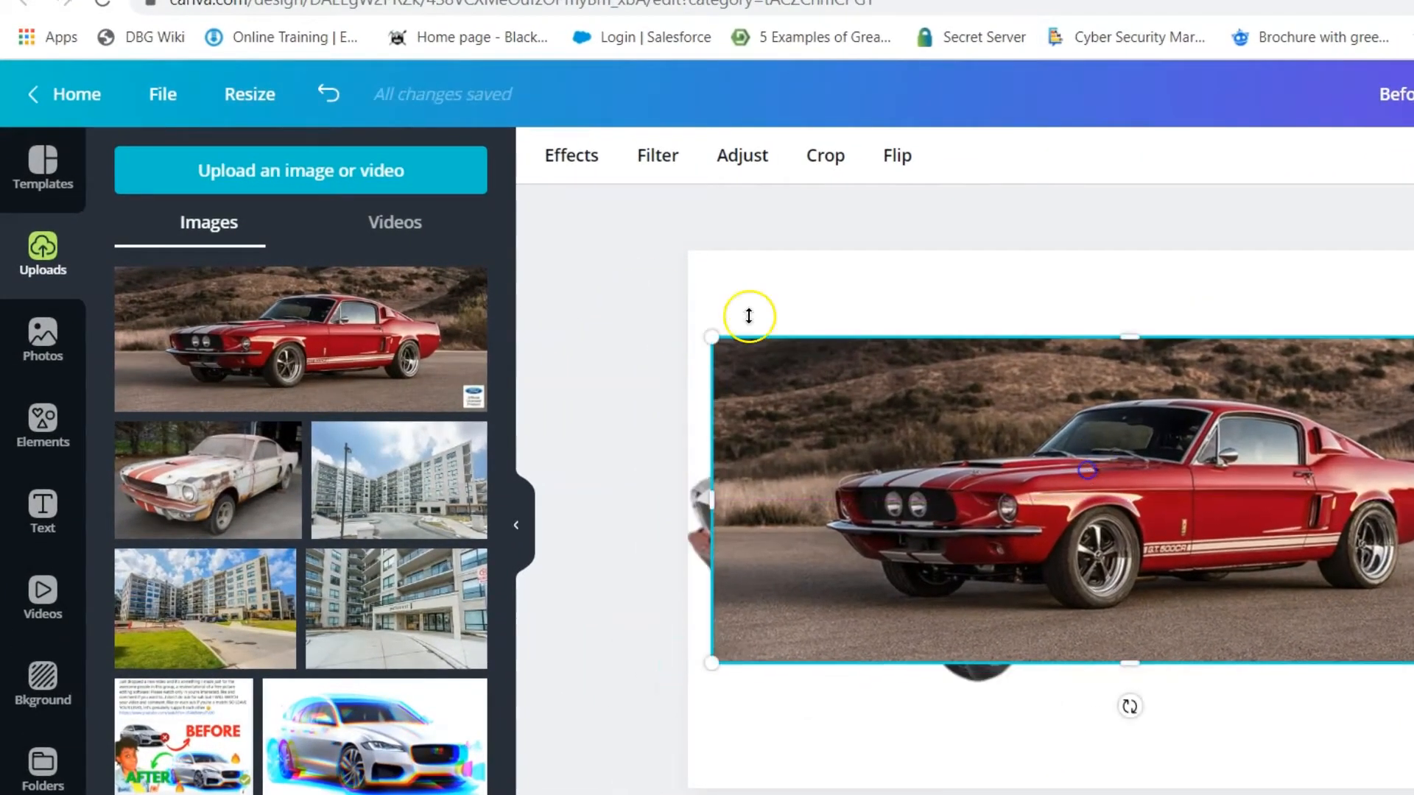
# Remove the red car photo's background with Background Remover and shift the cut-out slightly left and down.
pyautogui.click(568, 156)
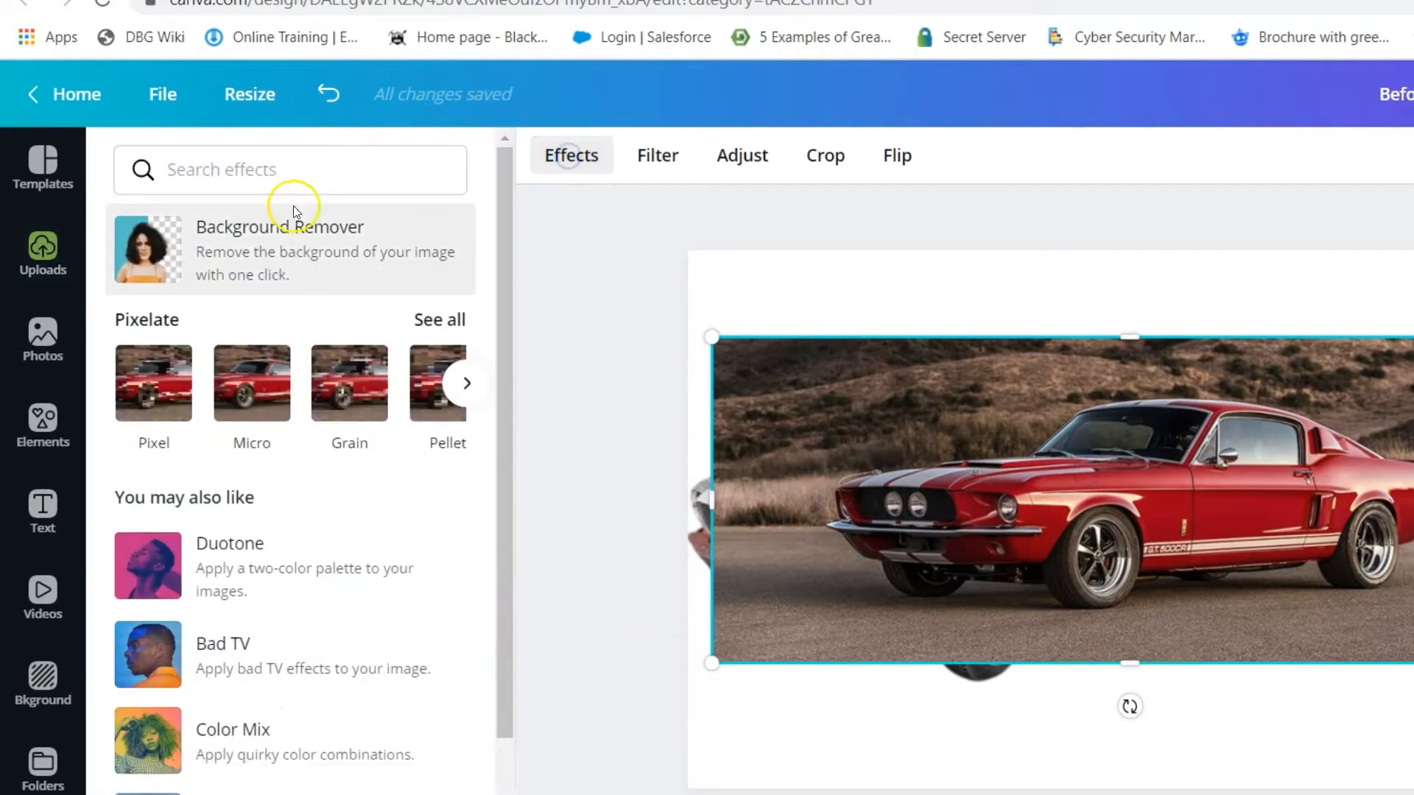
pyautogui.click(230, 243)
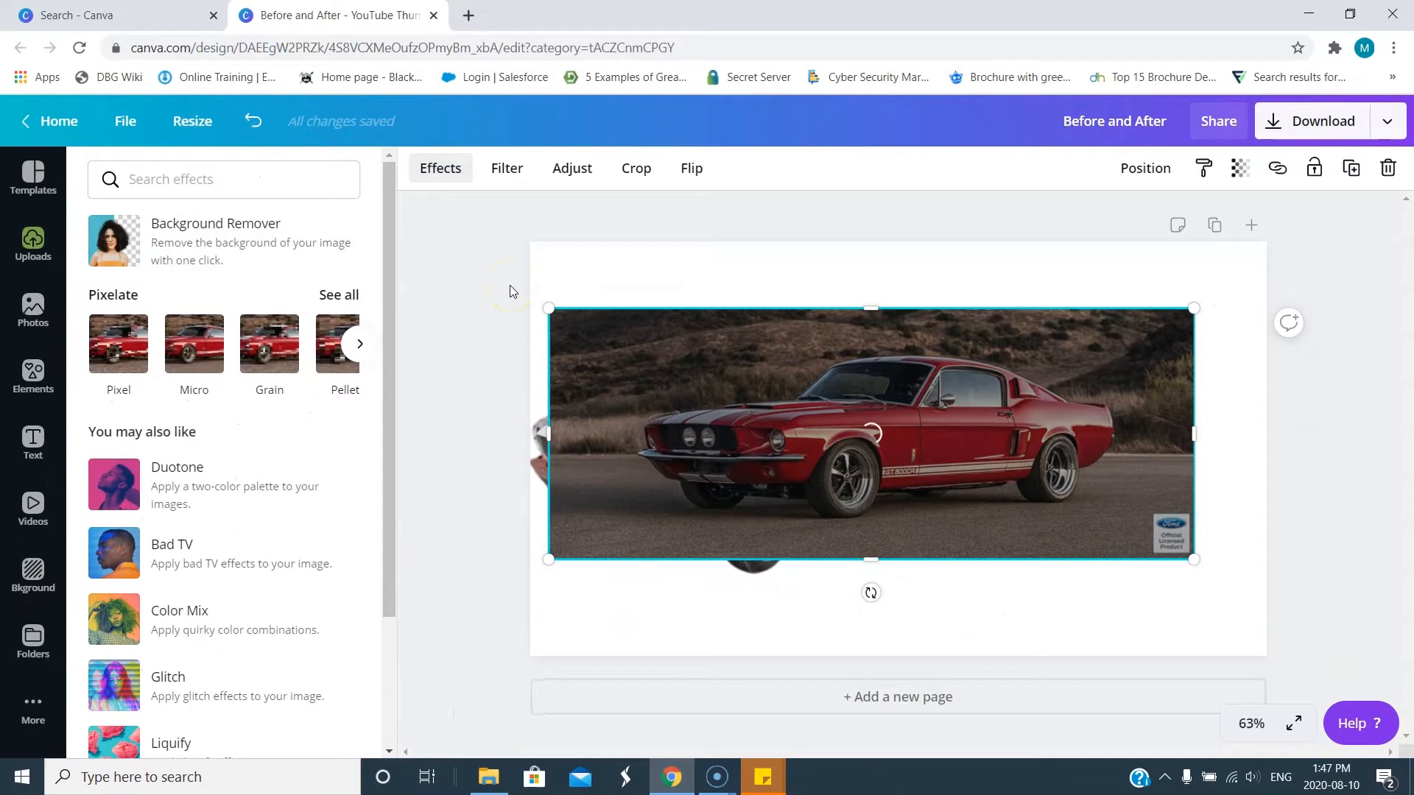
pyautogui.moveTo(834, 437); pyautogui.dragTo(785, 460)
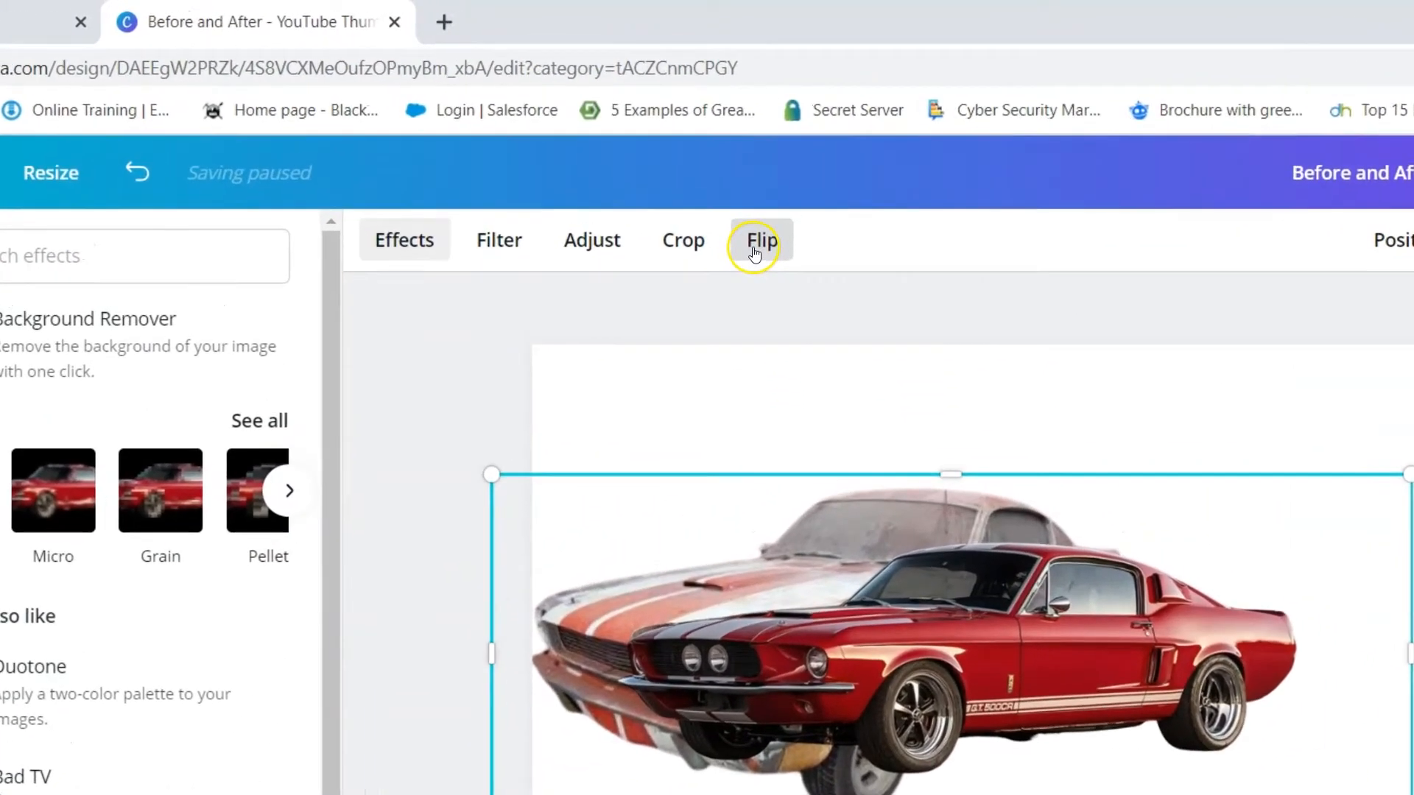
# Flip the red car horizontally and move it to the right half of the page.
pyautogui.click(755, 254)
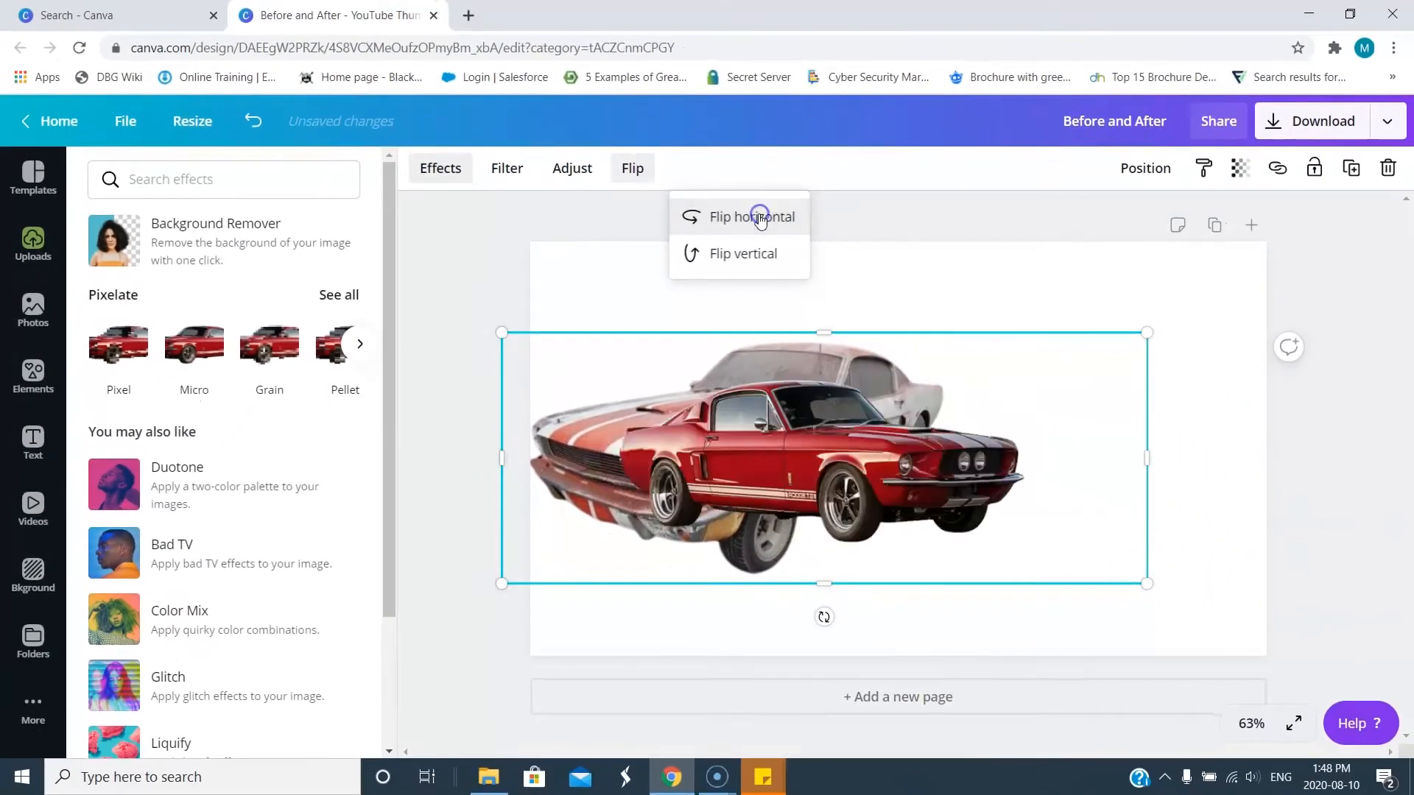
pyautogui.click(856, 308)
pyautogui.moveTo(711, 436); pyautogui.dragTo(936, 426)
# Shrink the rusty car and position it in the left half of the page, beside the red car.
pyautogui.moveTo(693, 436); pyautogui.dragTo(635, 445)
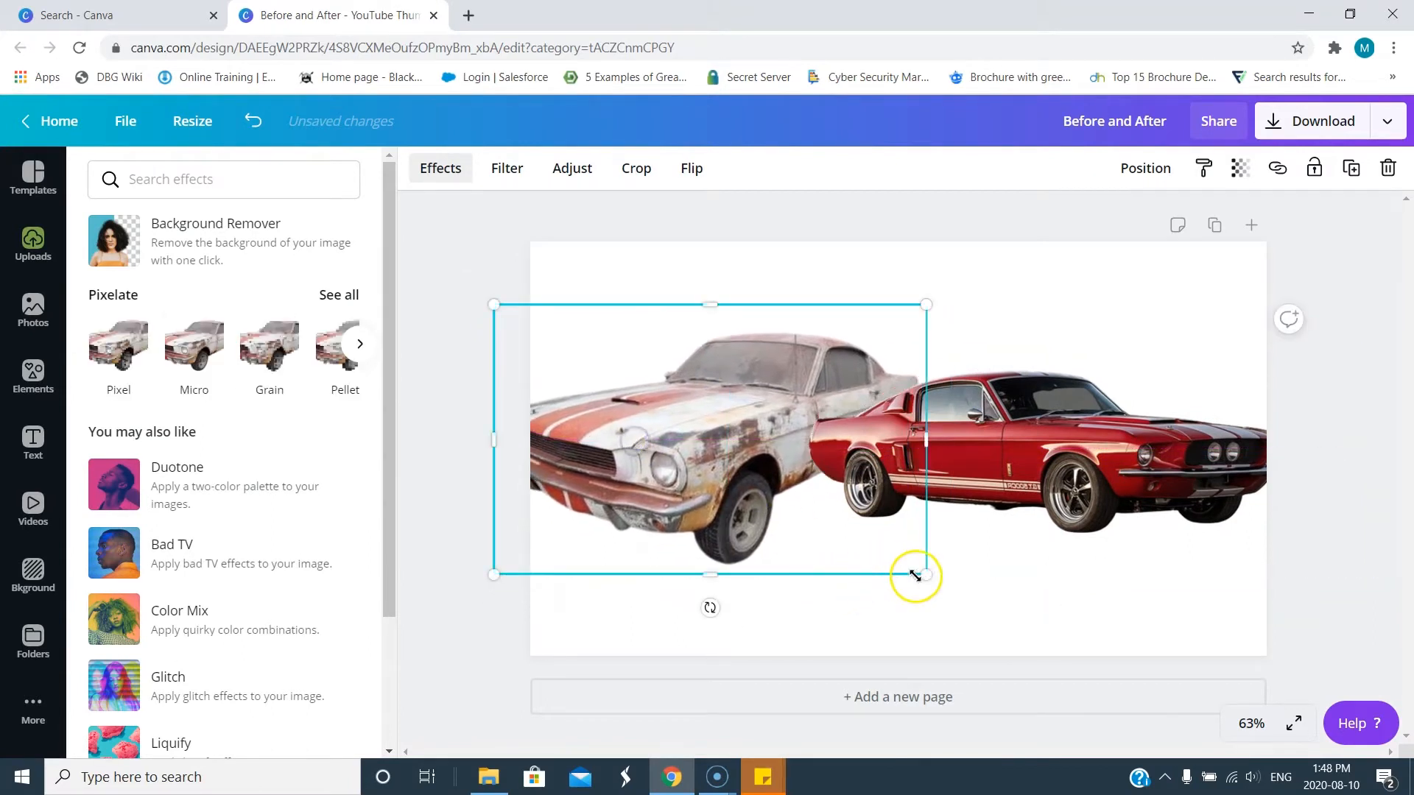
pyautogui.moveTo(915, 568); pyautogui.dragTo(821, 540)
pyautogui.moveTo(694, 409); pyautogui.dragTo(735, 438)
# Shrink the red car and shift it slightly left so it fits within the right half of the page.
pyautogui.click(1015, 434)
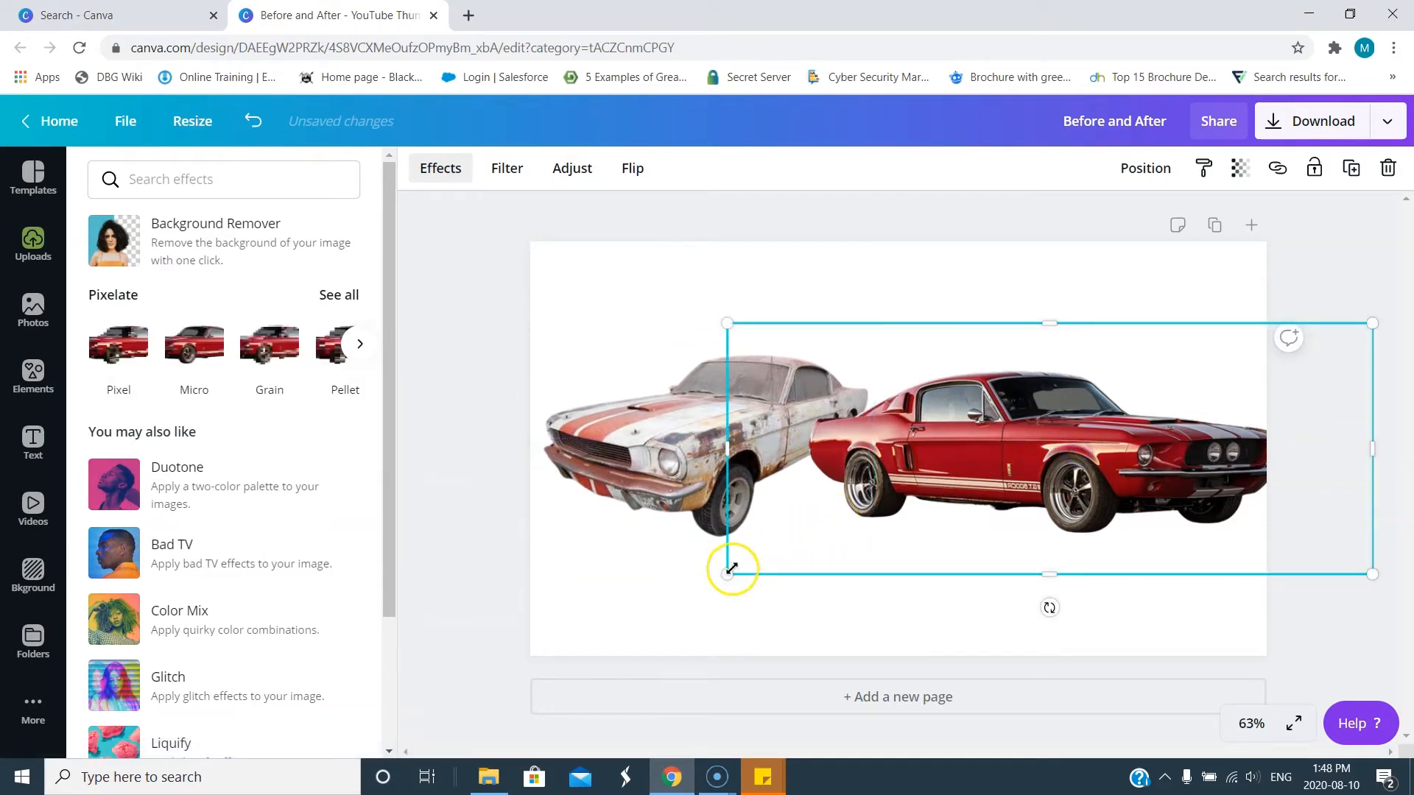
pyautogui.moveTo(729, 573); pyautogui.dragTo(818, 522)
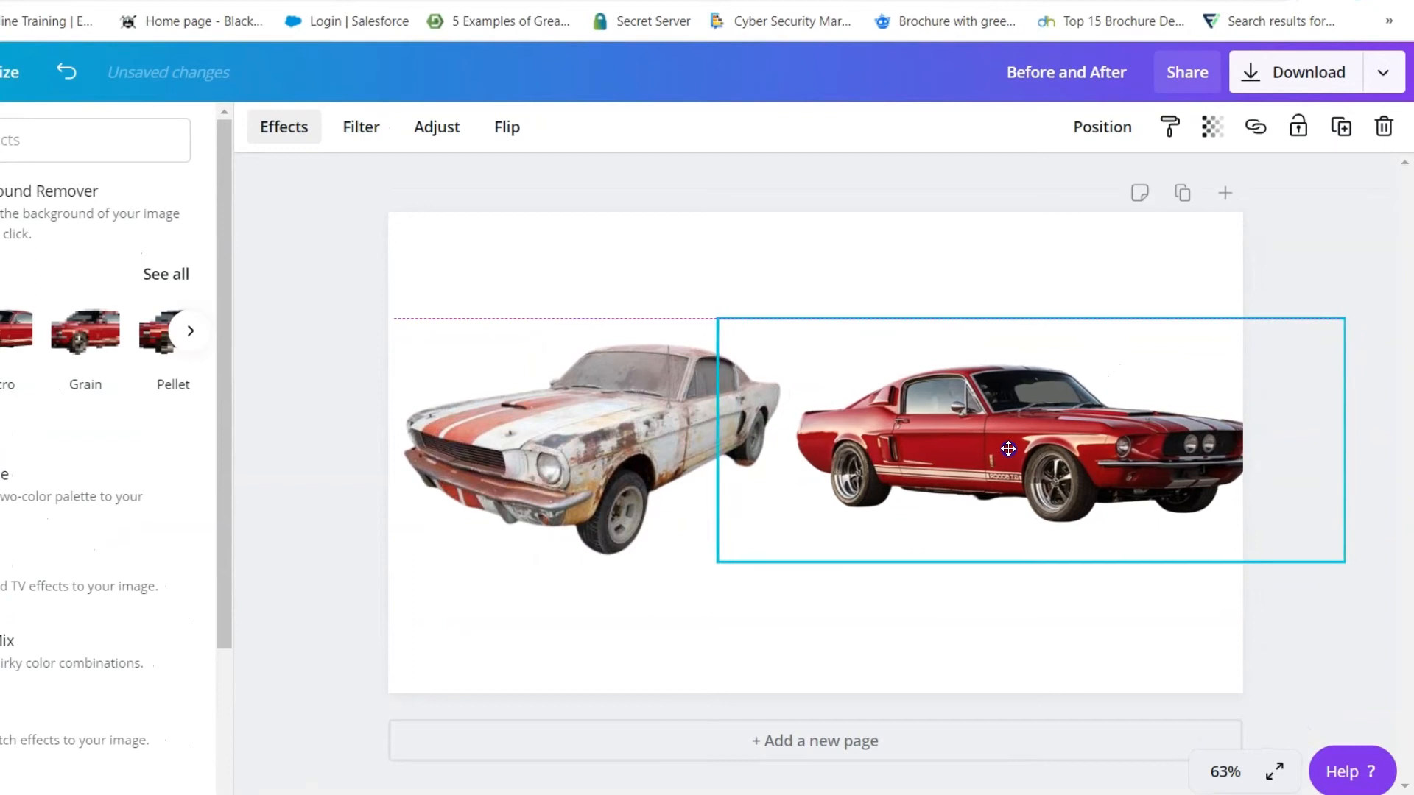
pyautogui.moveTo(1009, 448); pyautogui.dragTo(985, 448)
pyautogui.moveTo(695, 560); pyautogui.dragTo(754, 508)
# Shrink the rusty car to about 516 × 322 and nudge it left, and enlarge the red car slightly toward it.
pyautogui.click(554, 453)
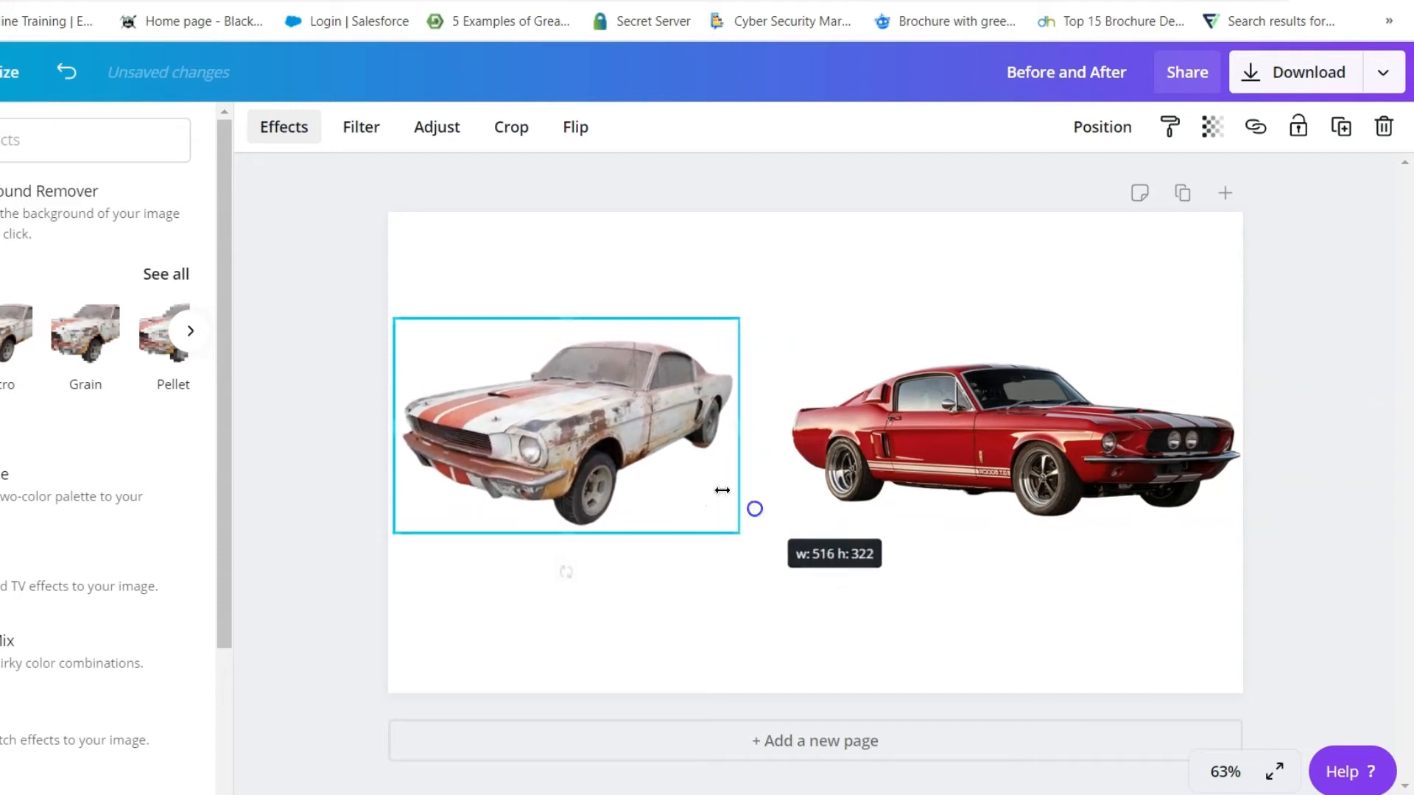
pyautogui.moveTo(581, 431); pyautogui.dragTo(574, 431)
pyautogui.click(962, 444)
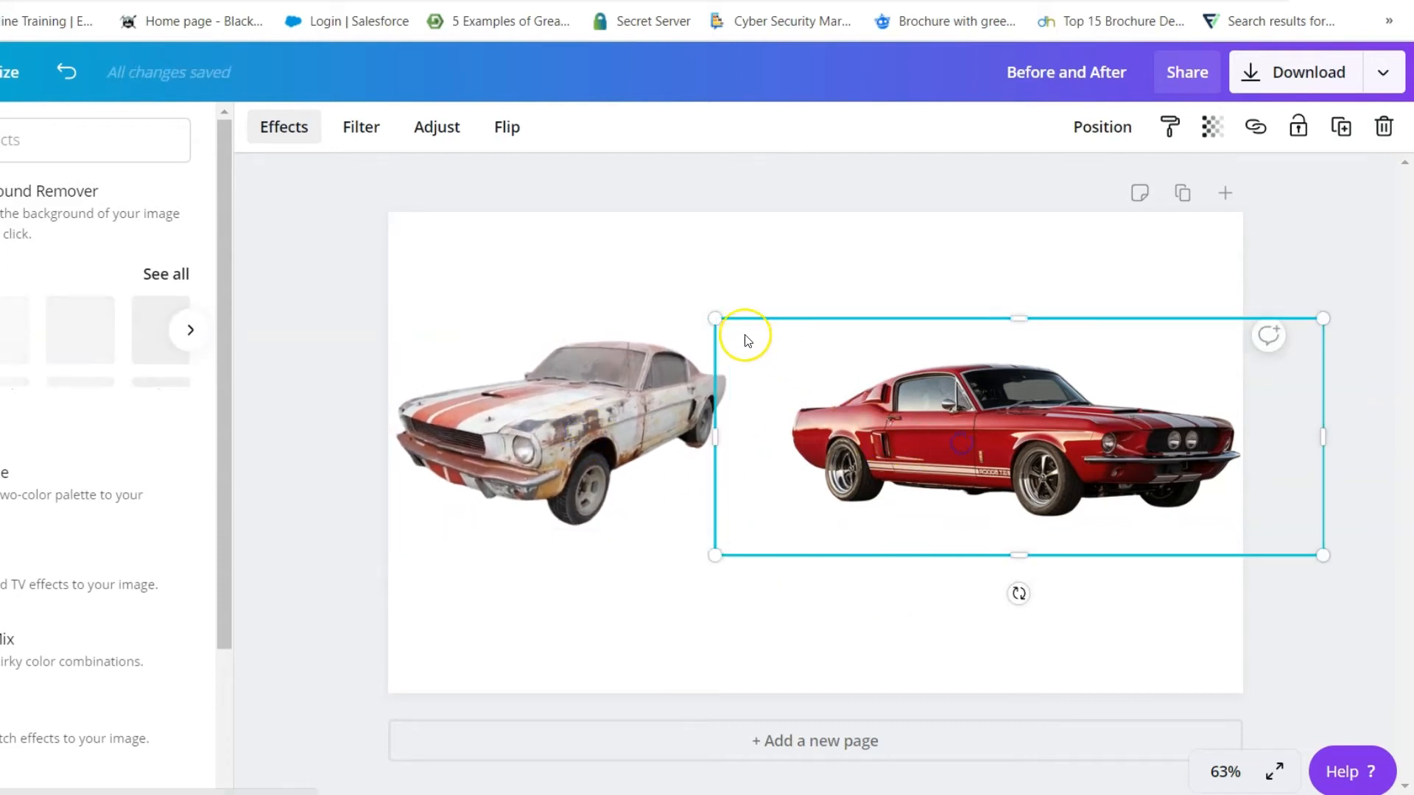
pyautogui.moveTo(714, 318); pyautogui.dragTo(682, 317)
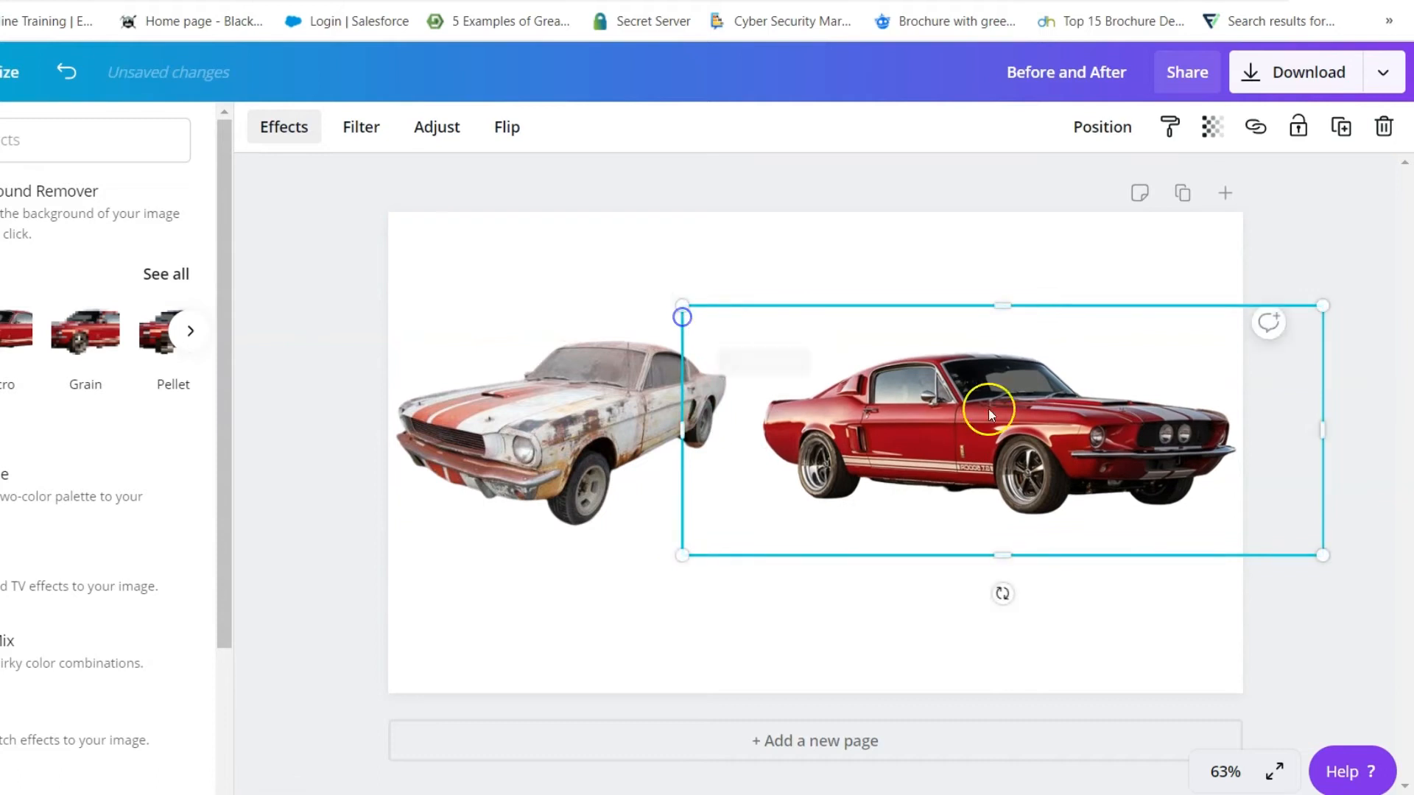
pyautogui.moveTo(1037, 418); pyautogui.dragTo(1032, 414)
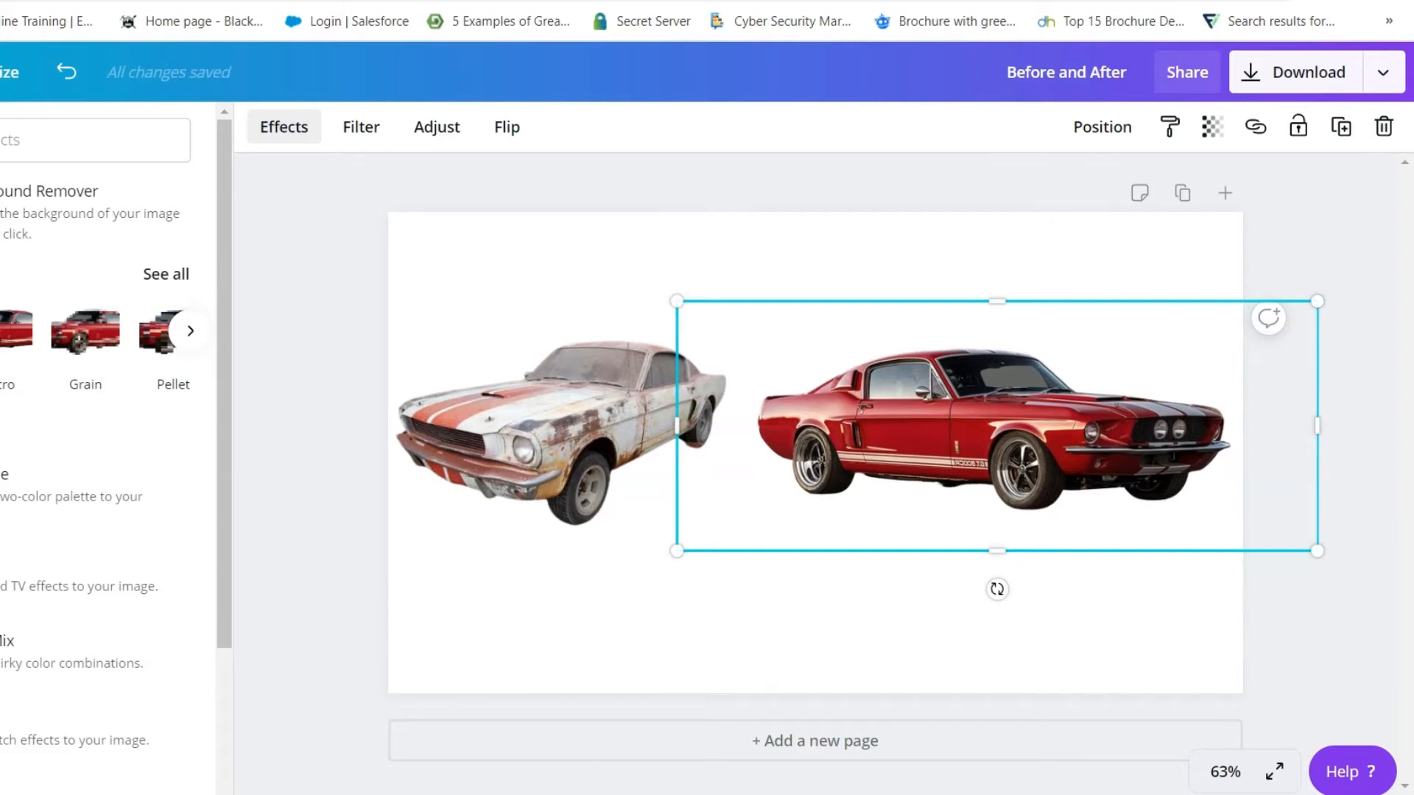
# Add the recently used rounded square and enlarge it to cover the left half of the page, over the rusty car.
pyautogui.click(32, 378)
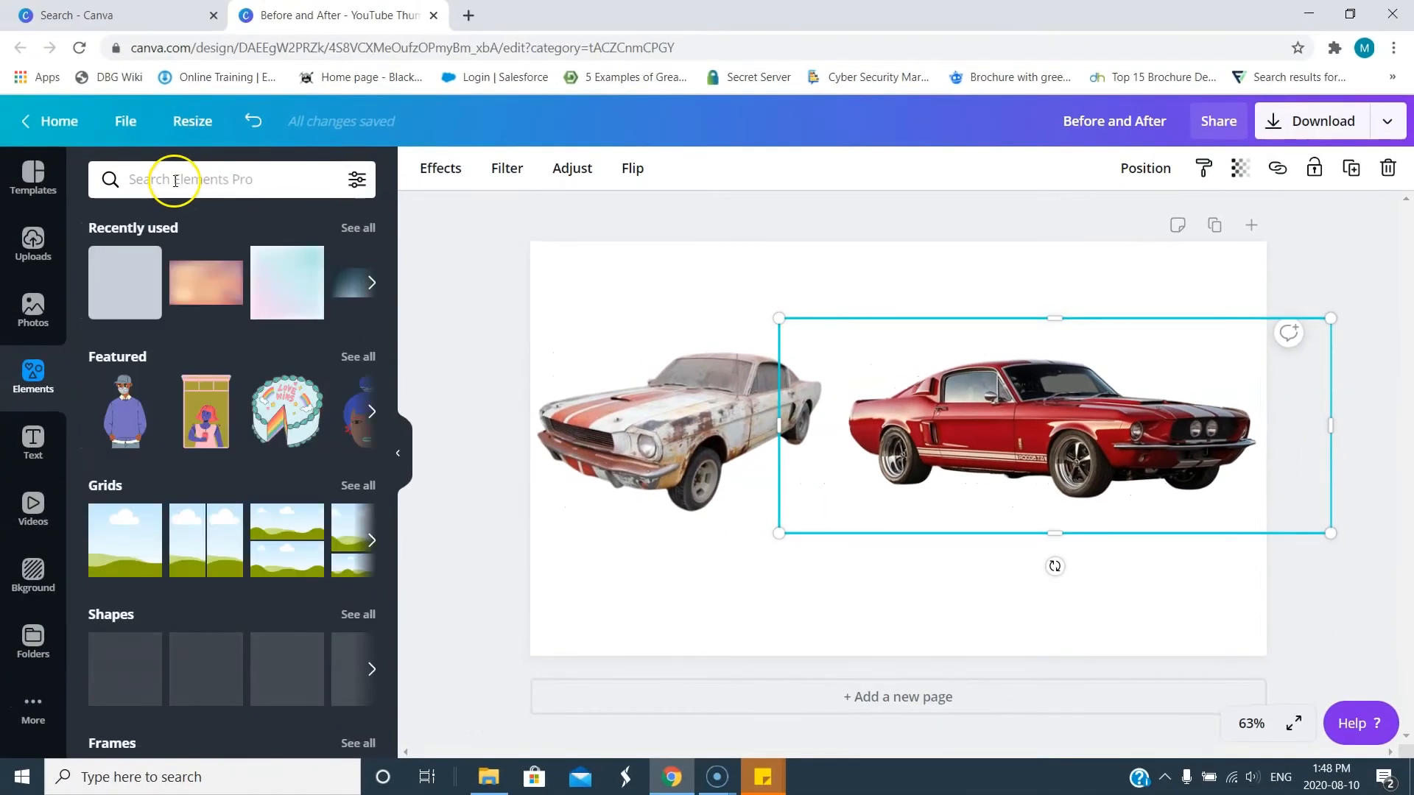
pyautogui.click(105, 291)
pyautogui.click(891, 404)
pyautogui.moveTo(785, 336); pyautogui.dragTo(537, 272)
pyautogui.moveTo(732, 309); pyautogui.dragTo(617, 405)
pyautogui.moveTo(898, 255)
pyautogui.mouseDown()
pyautogui.moveTo(811, 340)
pyautogui.moveTo(877, 256)
pyautogui.mouseUp()
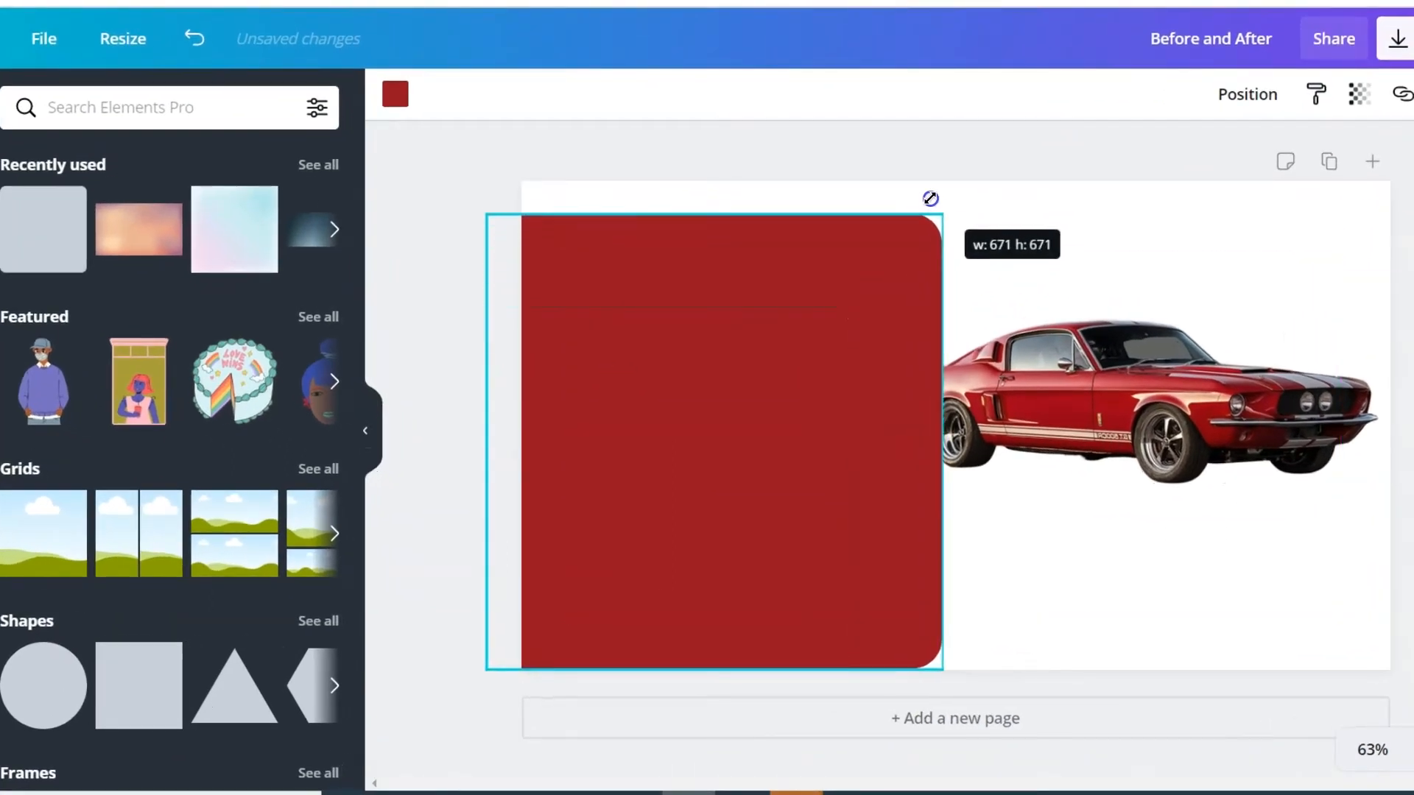
pyautogui.moveTo(930, 199); pyautogui.dragTo(908, 208)
pyautogui.moveTo(710, 229); pyautogui.dragTo(711, 153)
pyautogui.moveTo(815, 268); pyautogui.dragTo(793, 276)
pyautogui.click(679, 204)
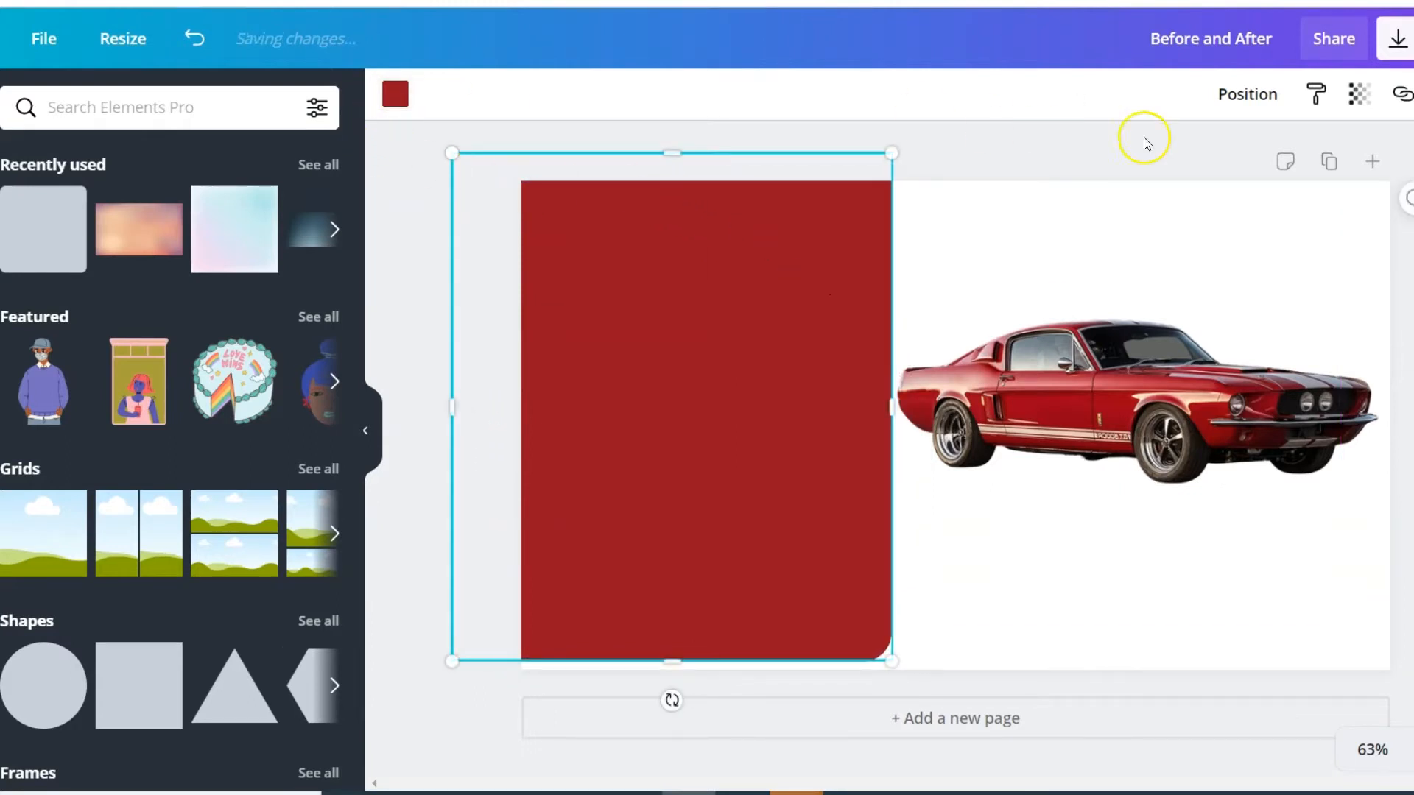
# Send the rounded square backward two levels, behind the rusty car.
pyautogui.click(1243, 96)
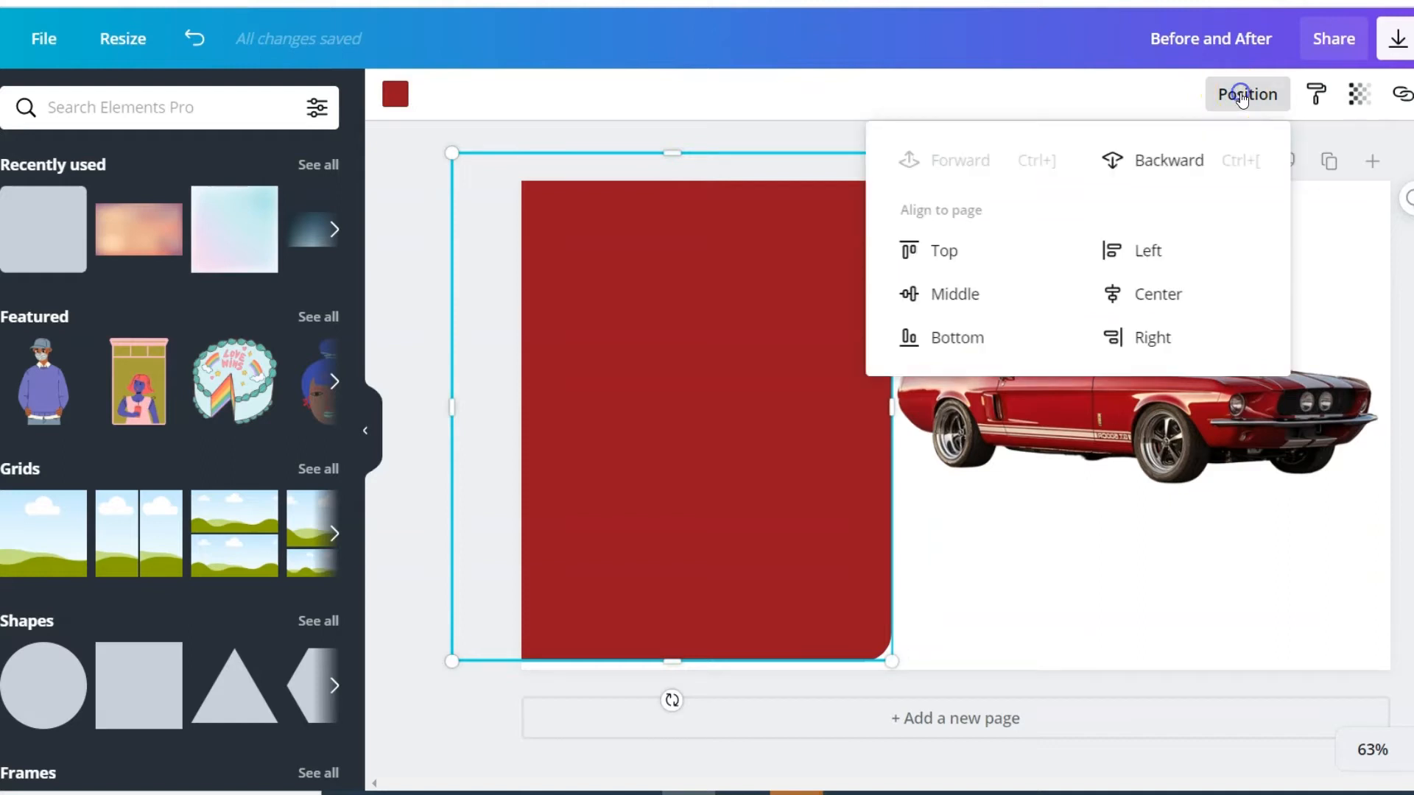
pyautogui.click(1154, 167)
pyautogui.click(1154, 167)
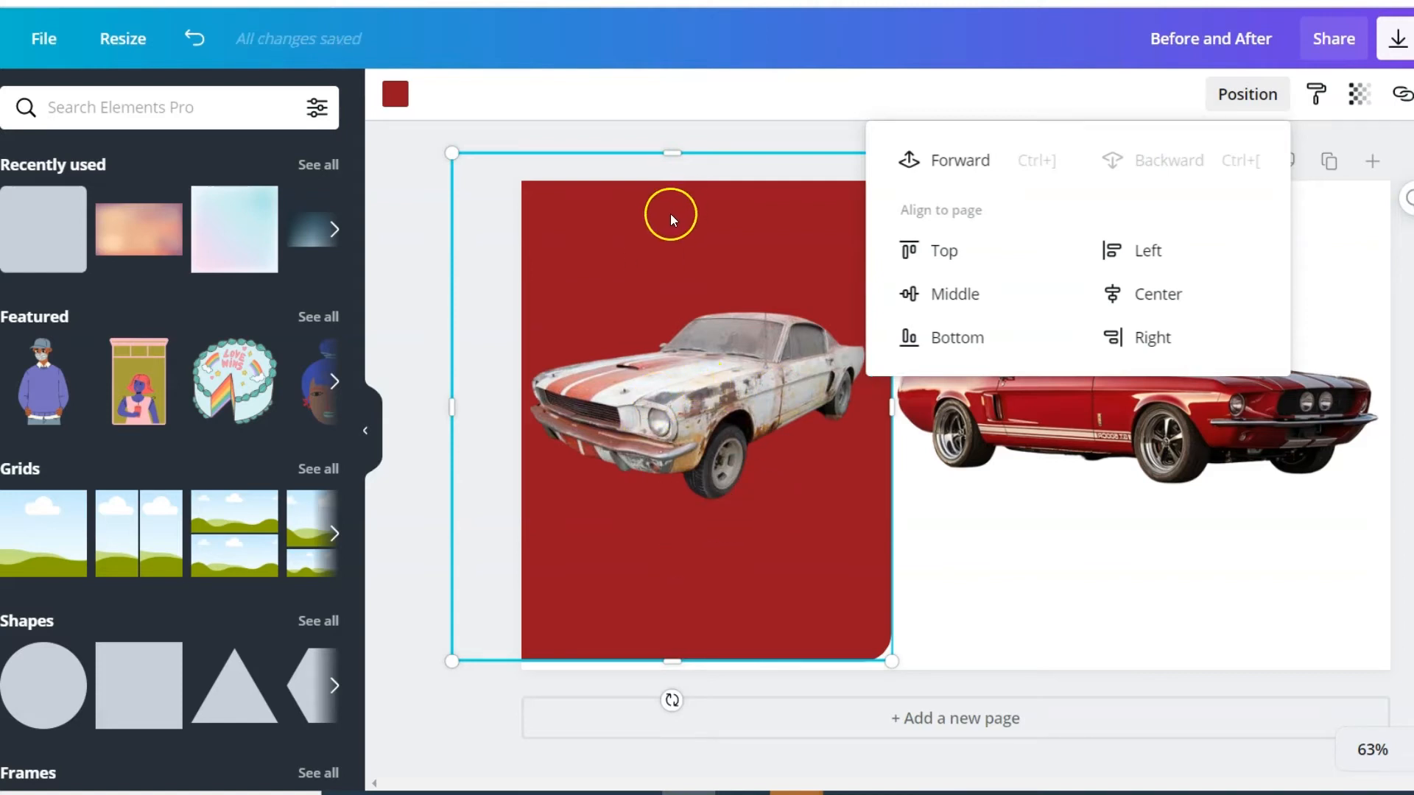
pyautogui.click(670, 360)
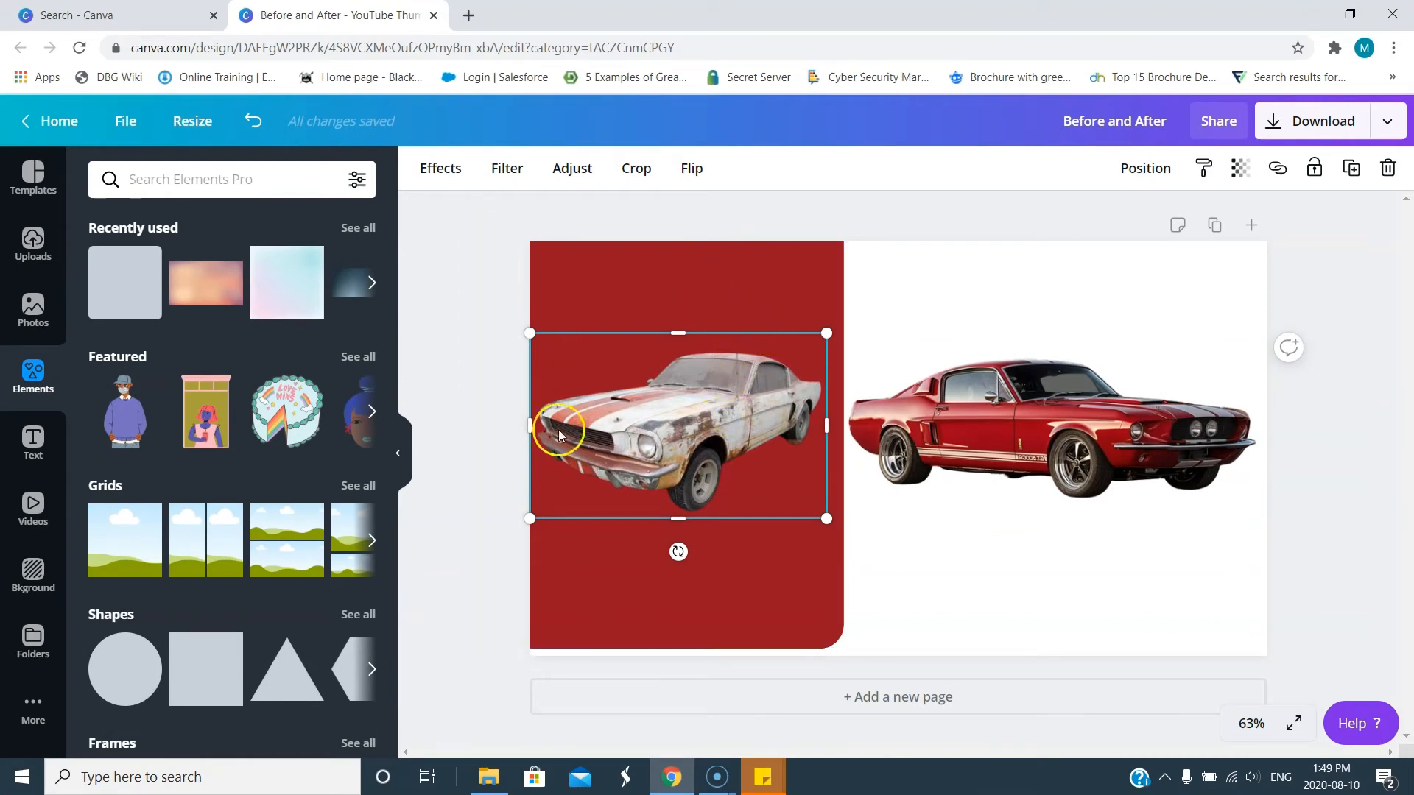
# Try several fill colors on the left square, ending with the default orange #ff914d.
pyautogui.click(637, 285)
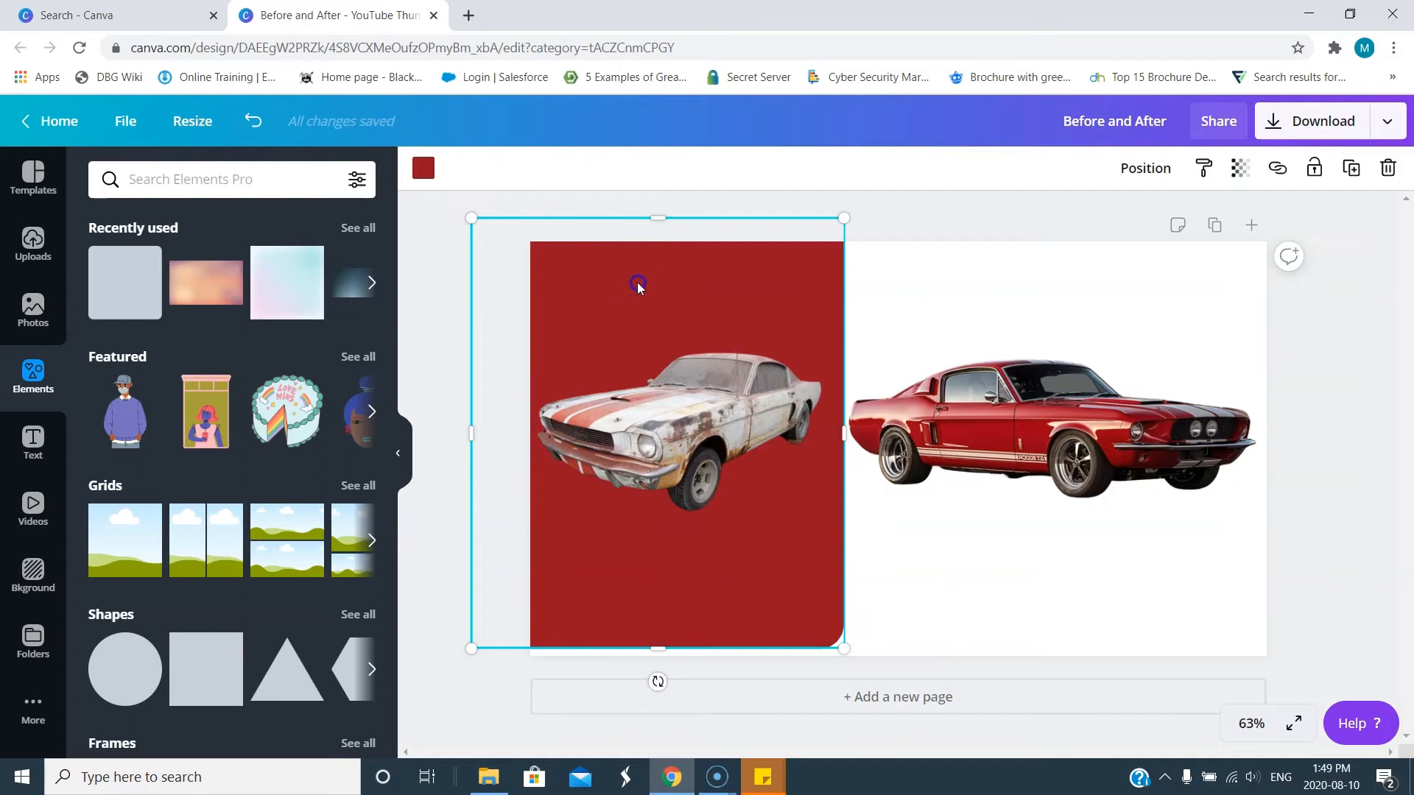
pyautogui.click(425, 171)
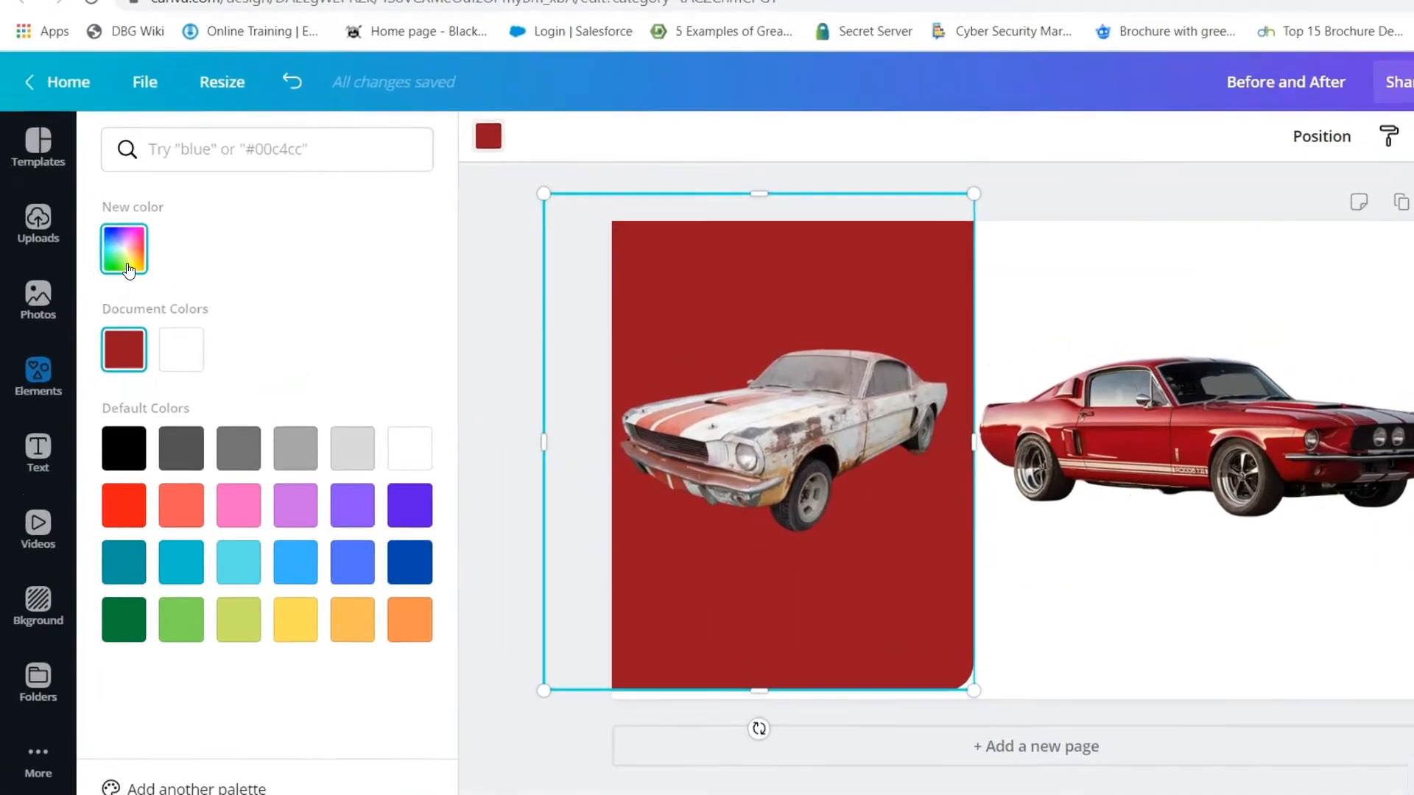
pyautogui.click(109, 266)
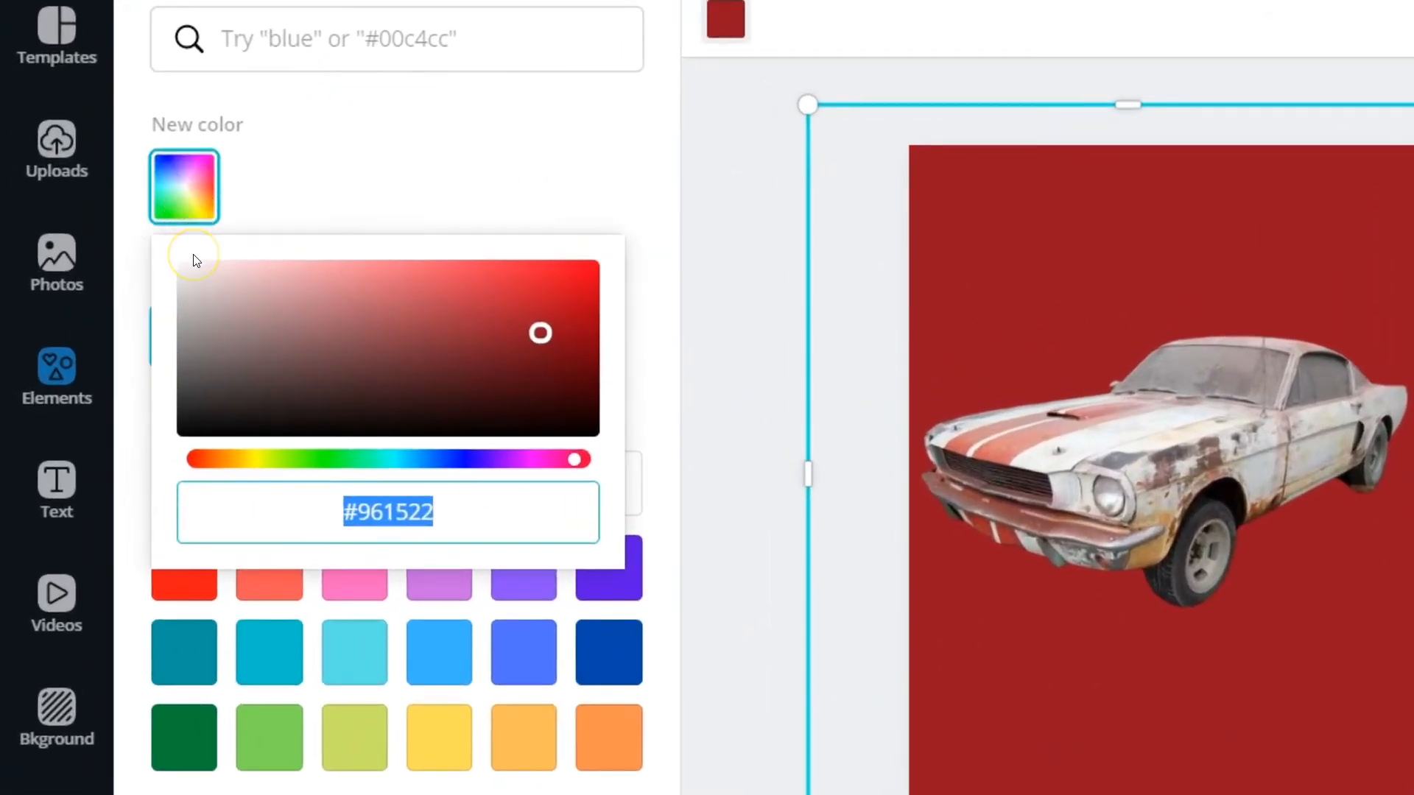
pyautogui.moveTo(543, 333); pyautogui.dragTo(619, 284)
pyautogui.click(439, 651)
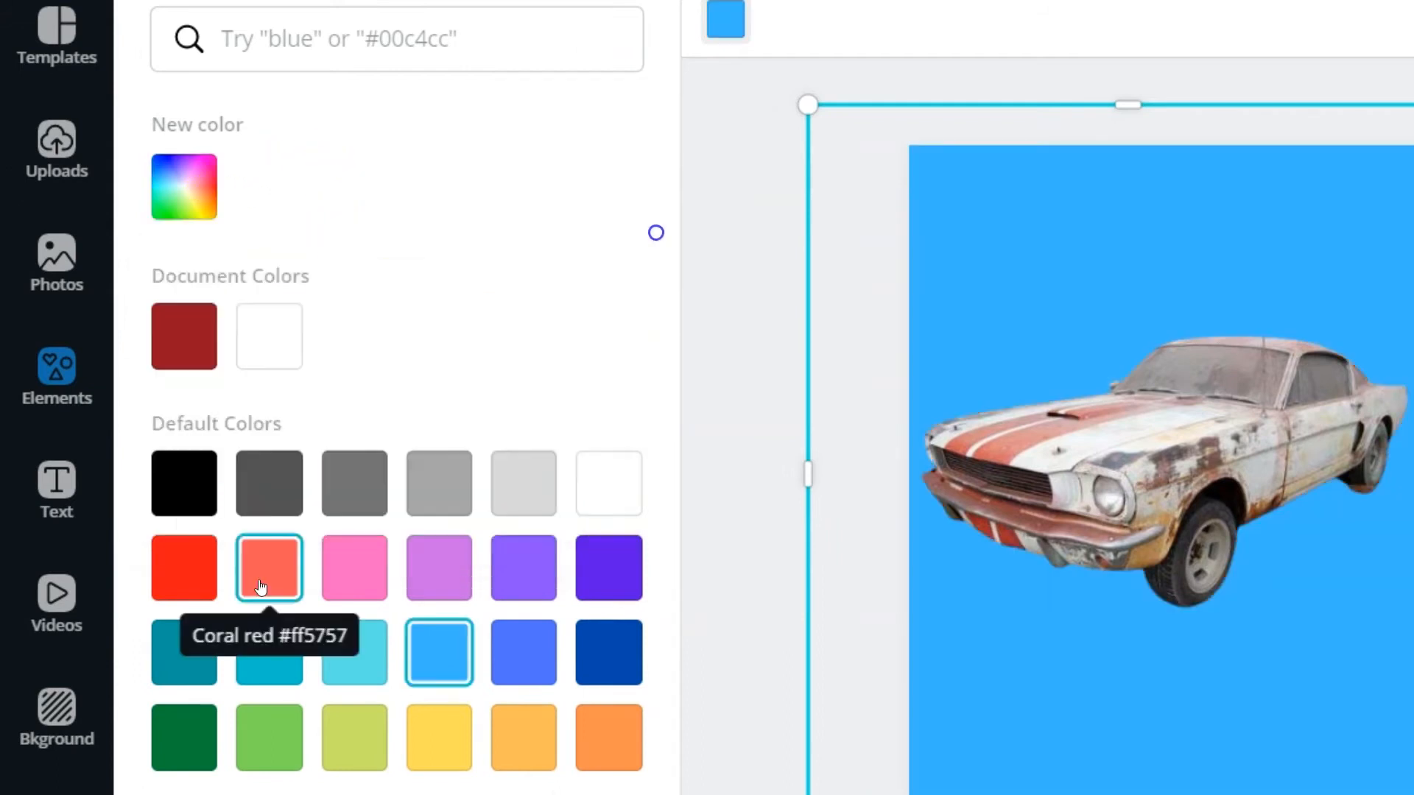
pyautogui.click(187, 752)
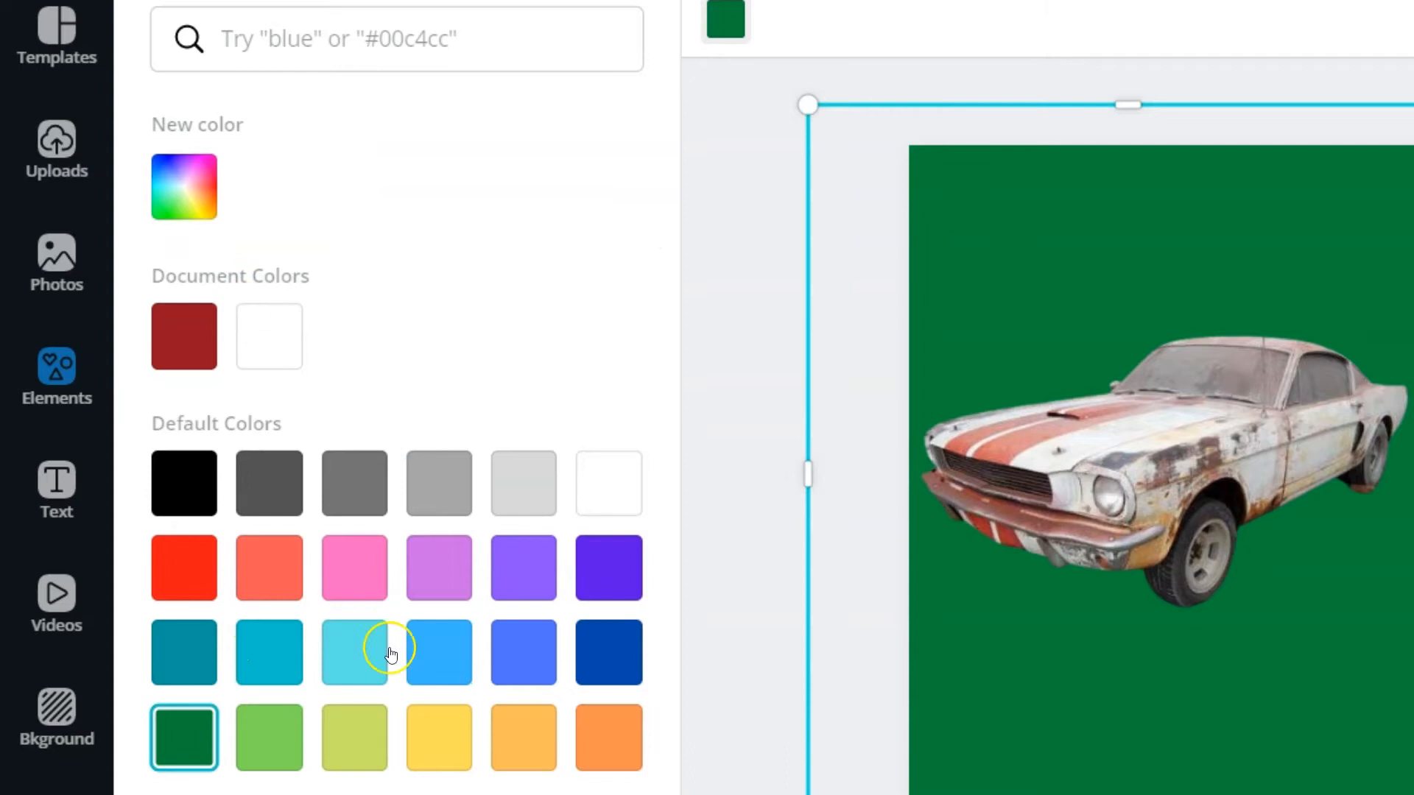
pyautogui.click(616, 740)
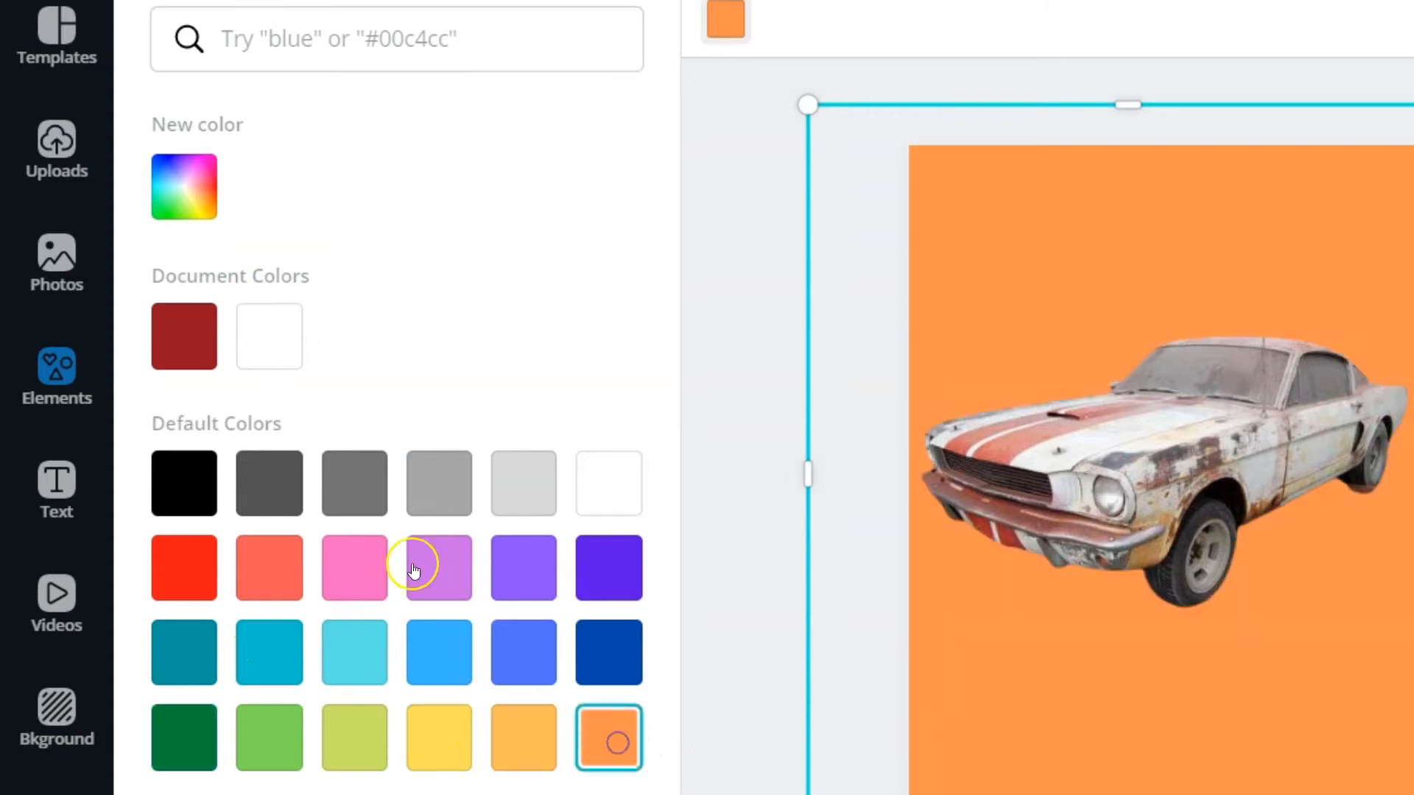
# Deepen the left square's orange fill to the custom color #ff4500.
pyautogui.click(185, 205)
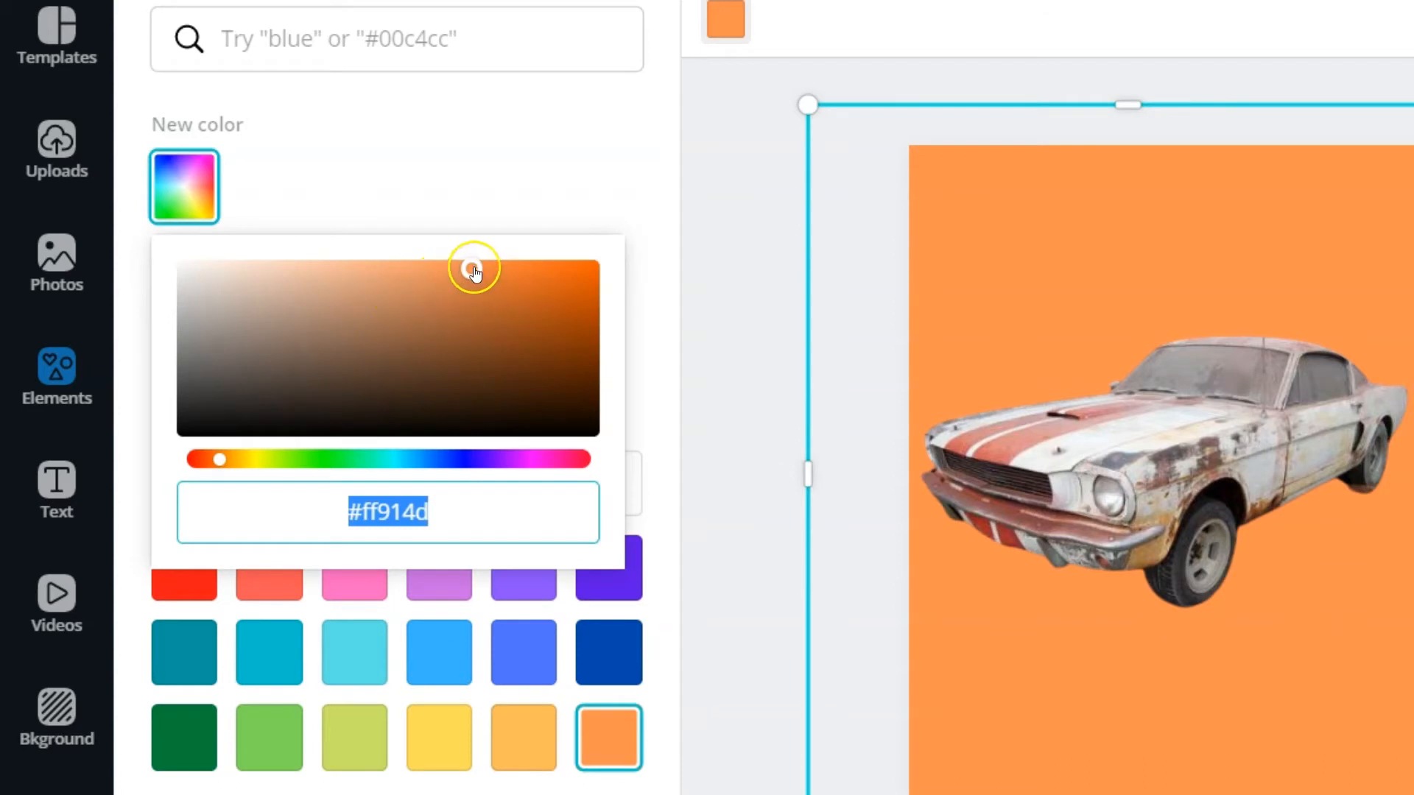
pyautogui.moveTo(215, 464); pyautogui.dragTo(212, 467)
pyautogui.moveTo(450, 287); pyautogui.dragTo(589, 253)
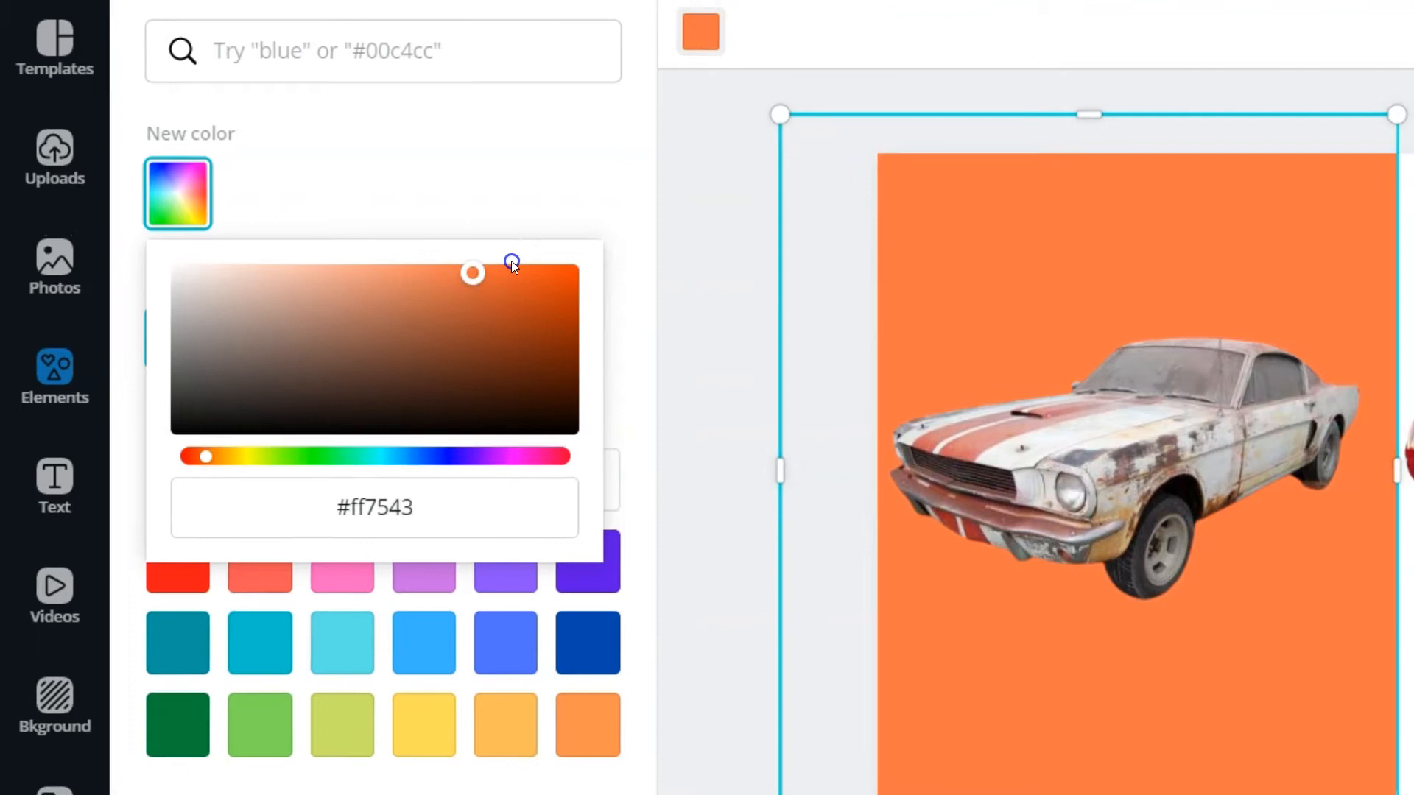
pyautogui.moveTo(375, 298); pyautogui.dragTo(406, 302)
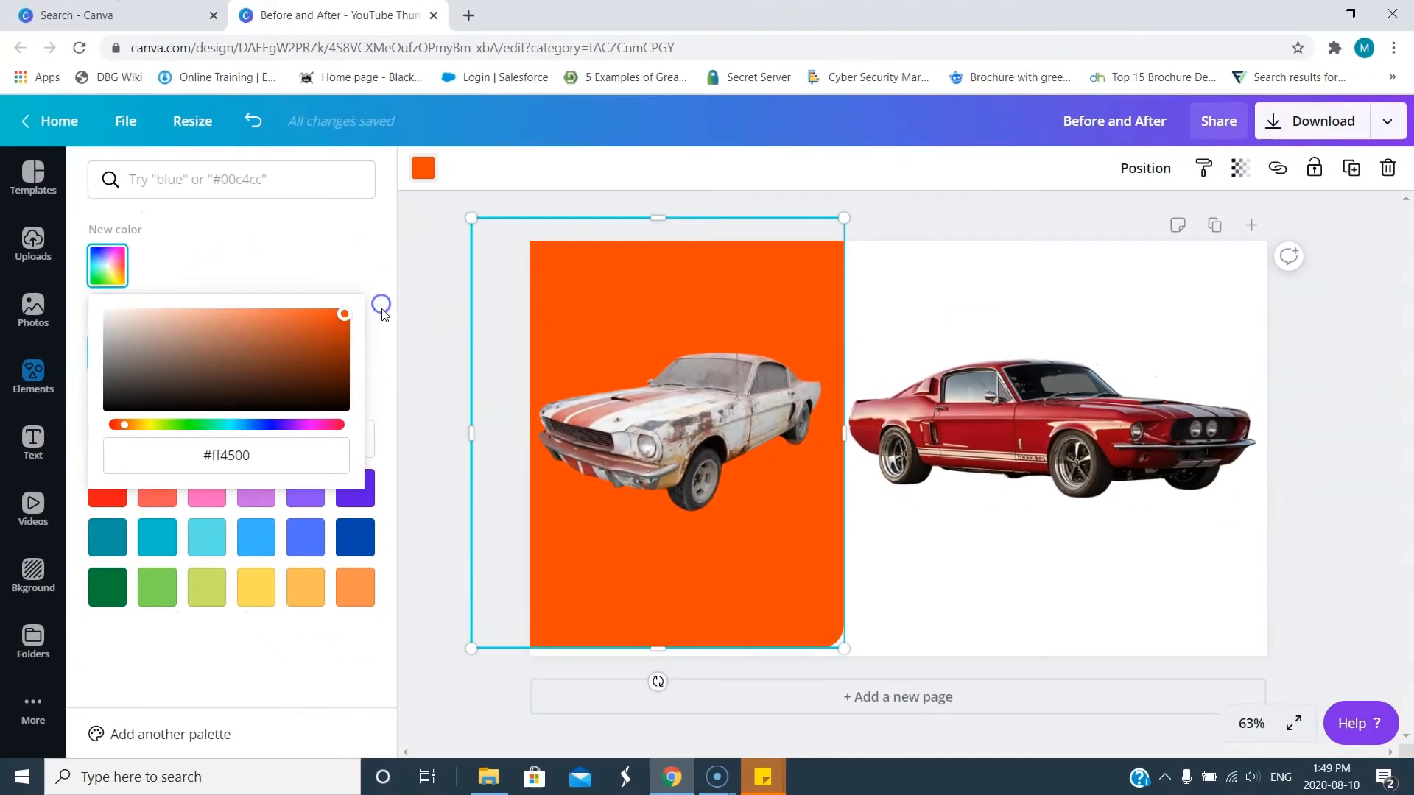
# Move the rusty car slightly down on the orange square.
pyautogui.click(697, 417)
pyautogui.moveTo(697, 417); pyautogui.dragTo(695, 440)
pyautogui.click(747, 317)
pyautogui.moveTo(667, 227)
pyautogui.mouseDown()
pyautogui.moveTo(657, 215)
pyautogui.moveTo(654, 275)
pyautogui.moveTo(652, 240)
pyautogui.mouseUp()
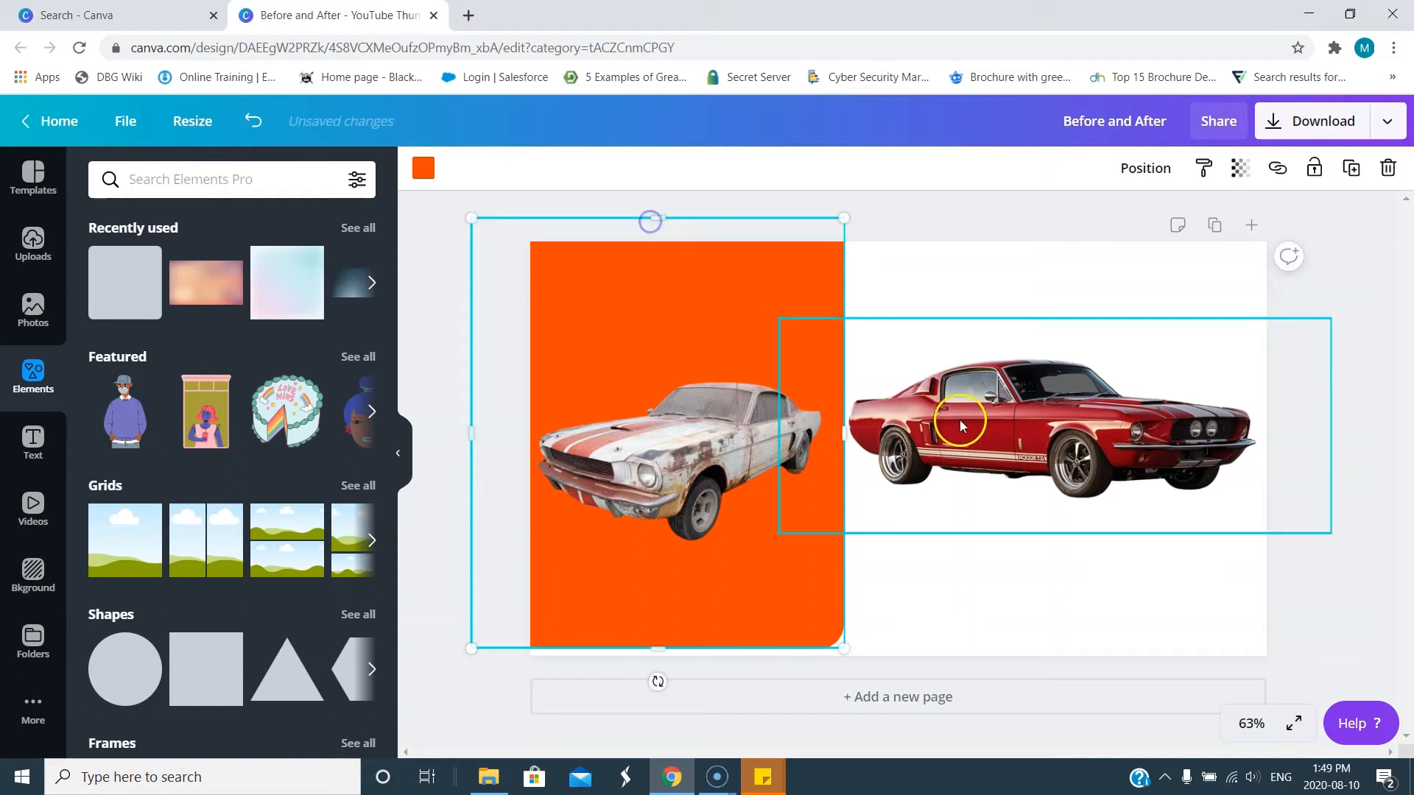
# Duplicate the orange square, move the copy beside it and enlarge it to cover the right half of the page.
pyautogui.click(976, 422)
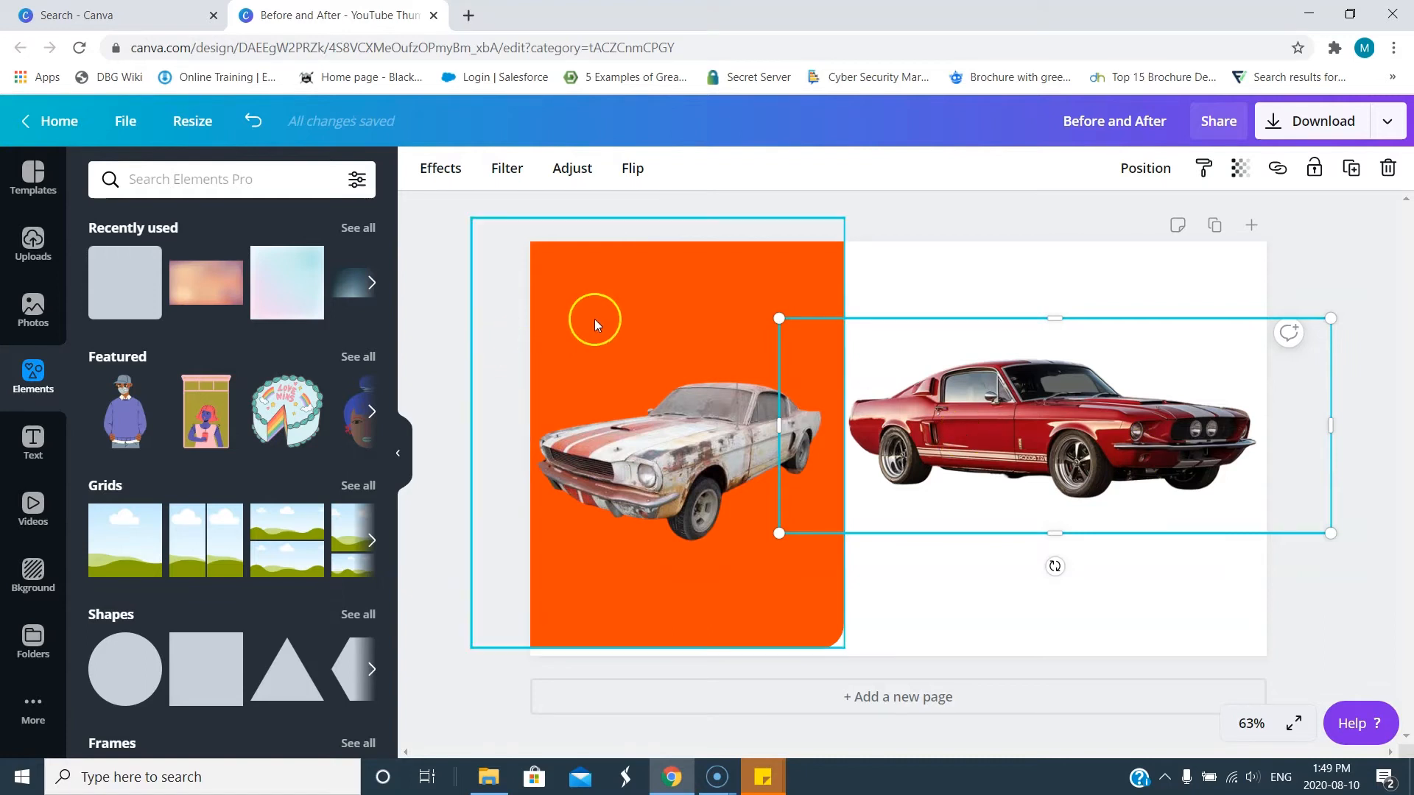
pyautogui.click(635, 296)
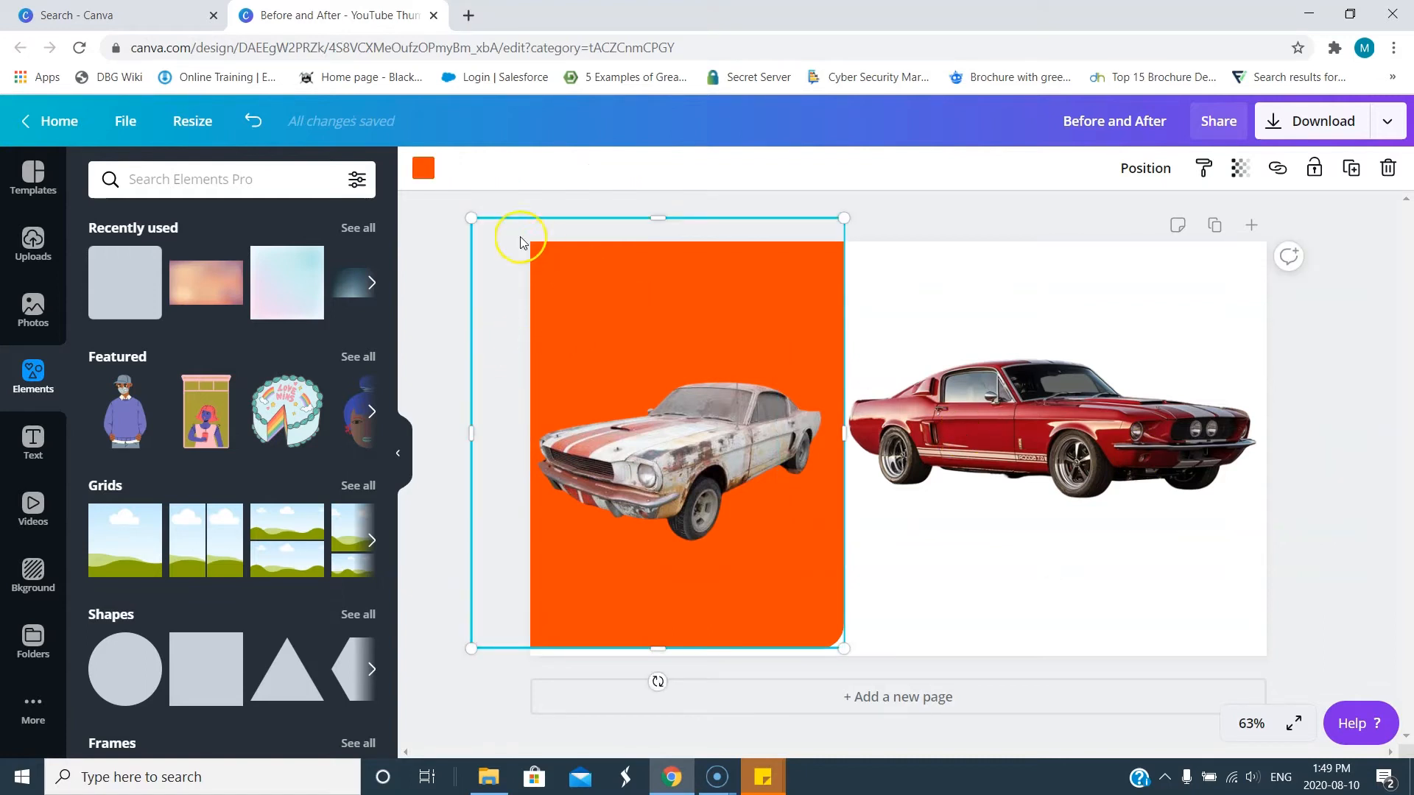
pyautogui.click(684, 321)
pyautogui.click(1352, 171)
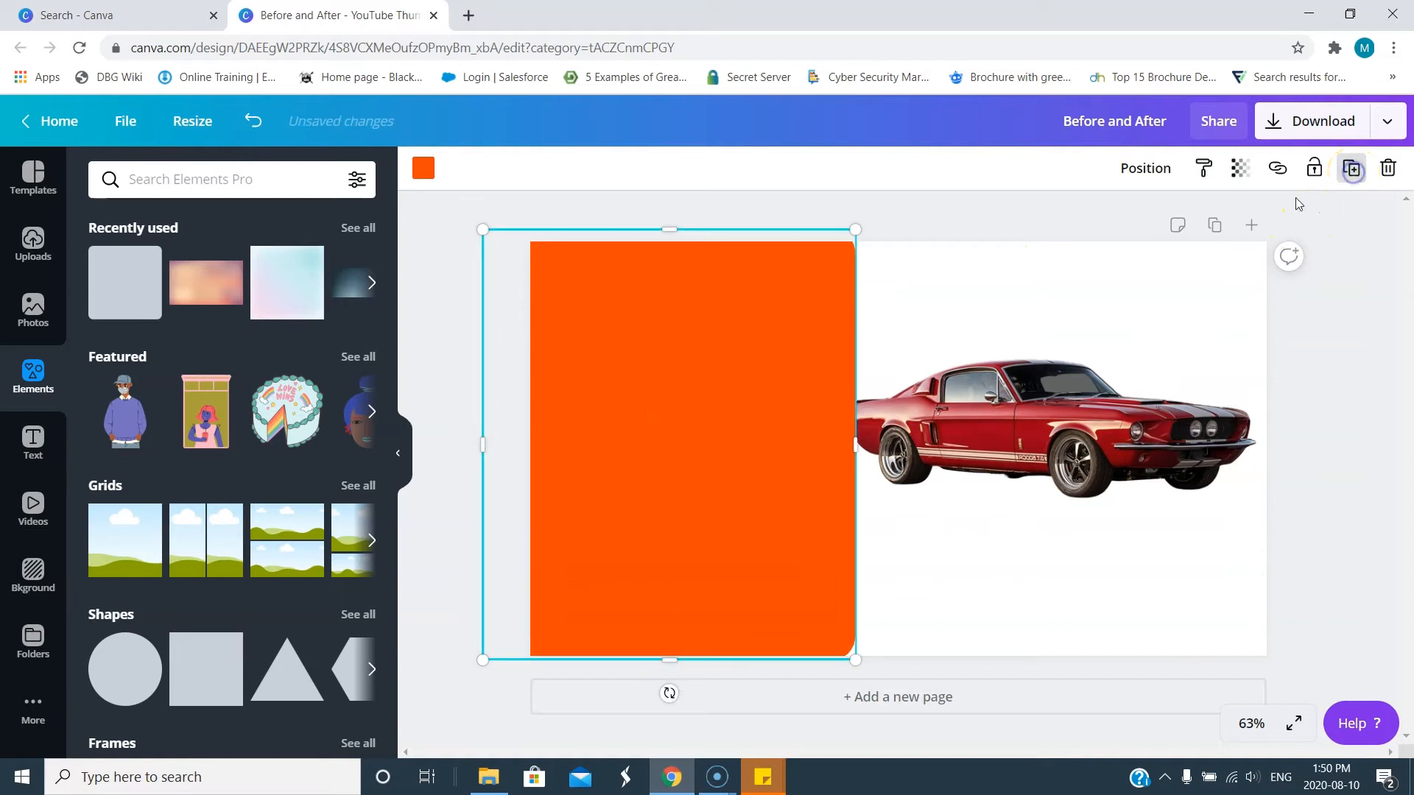
pyautogui.moveTo(634, 409); pyautogui.dragTo(994, 408)
pyautogui.moveTo(1264, 663); pyautogui.dragTo(1326, 688)
pyautogui.moveTo(846, 225); pyautogui.dragTo(811, 208)
pyautogui.moveTo(978, 321)
pyautogui.mouseDown()
pyautogui.moveTo(1031, 322)
pyautogui.moveTo(1000, 316)
pyautogui.mouseUp()
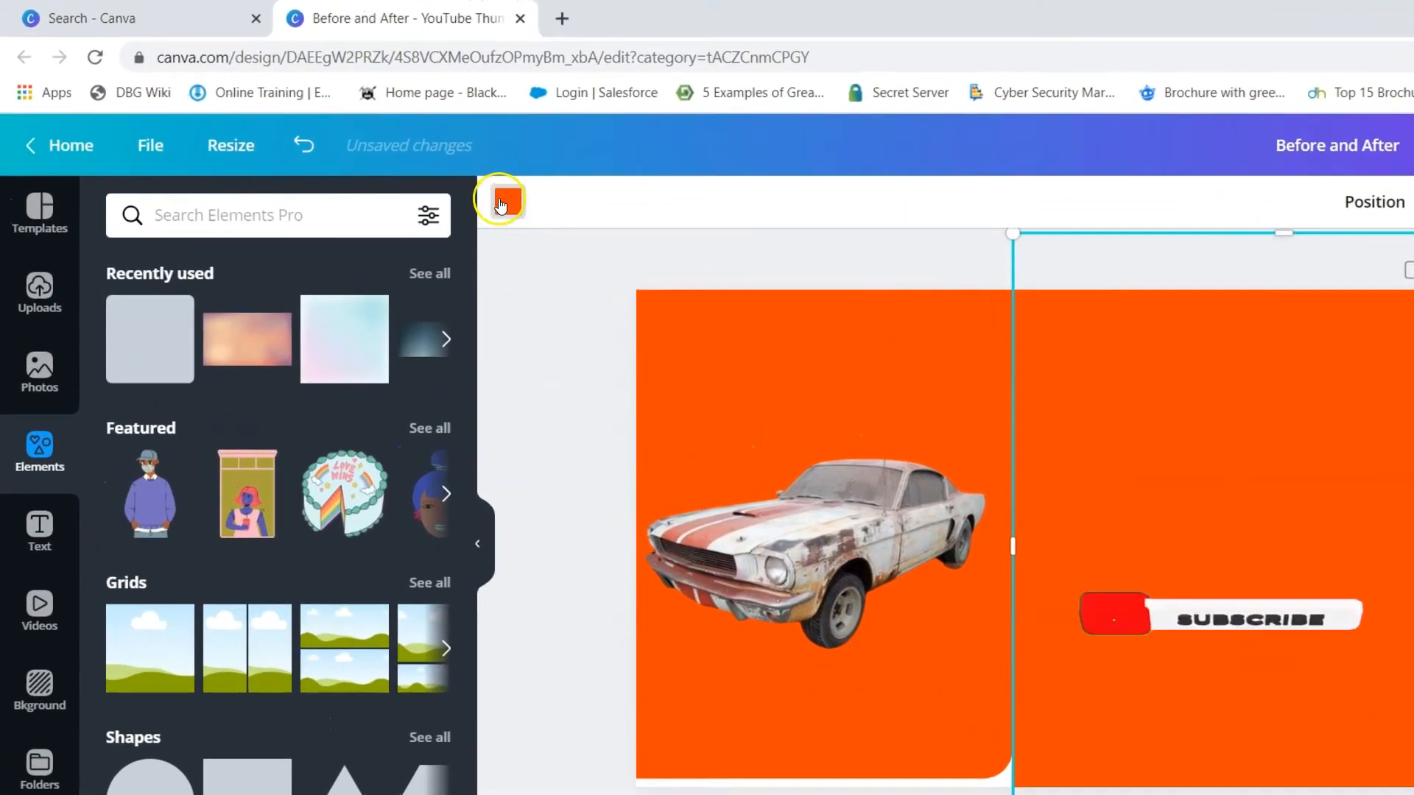
# Change the right square's fill to the custom bright green #0efa10.
pyautogui.click(425, 168)
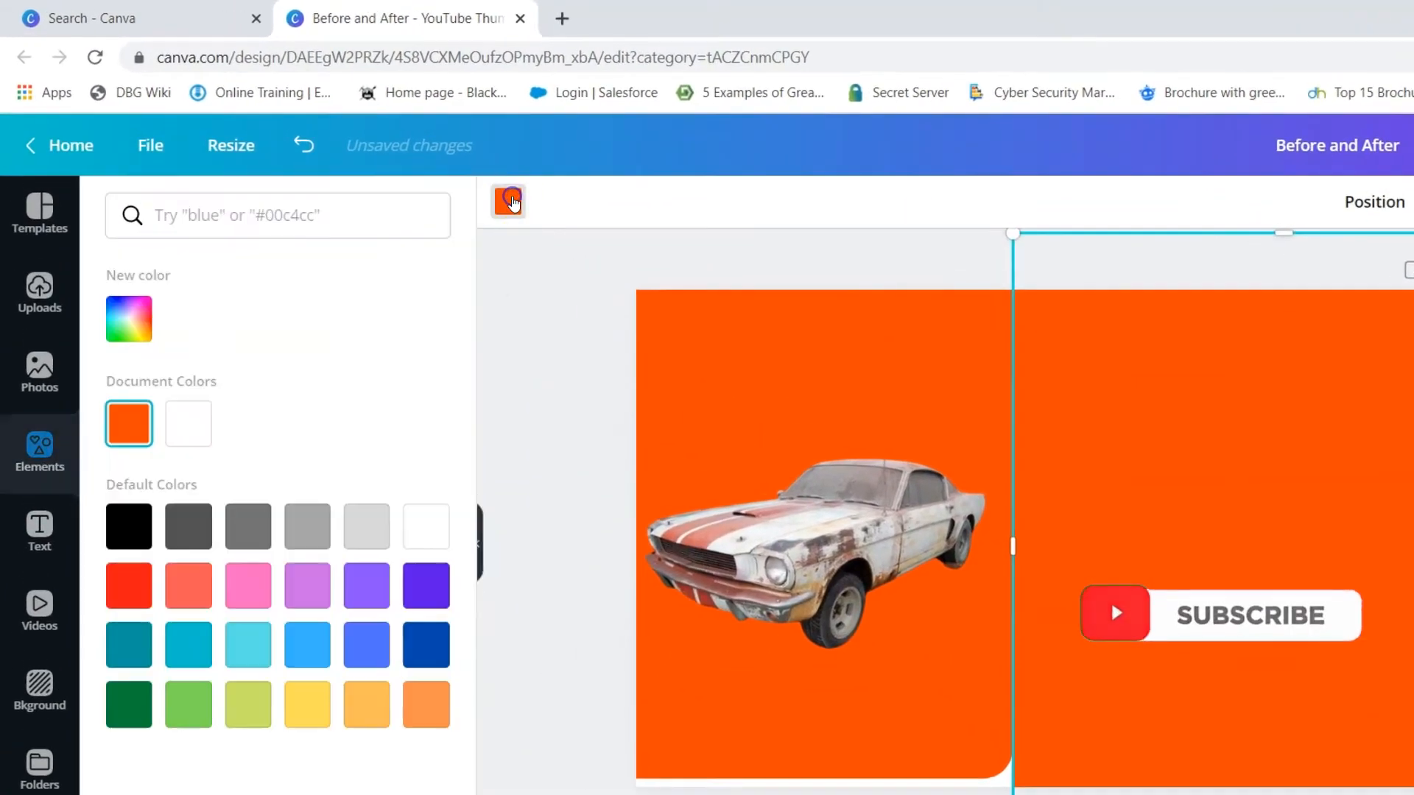
pyautogui.click(118, 701)
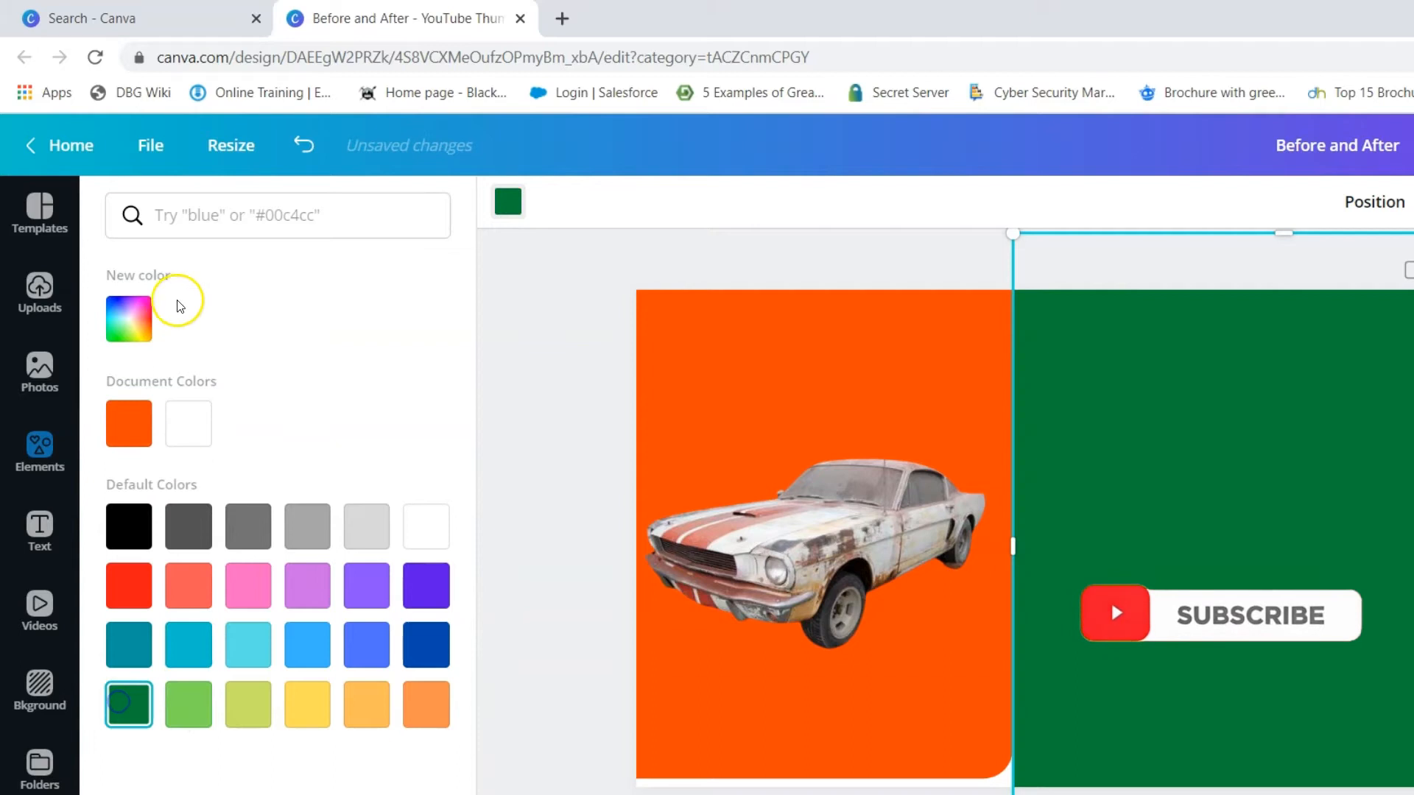
pyautogui.click(129, 319)
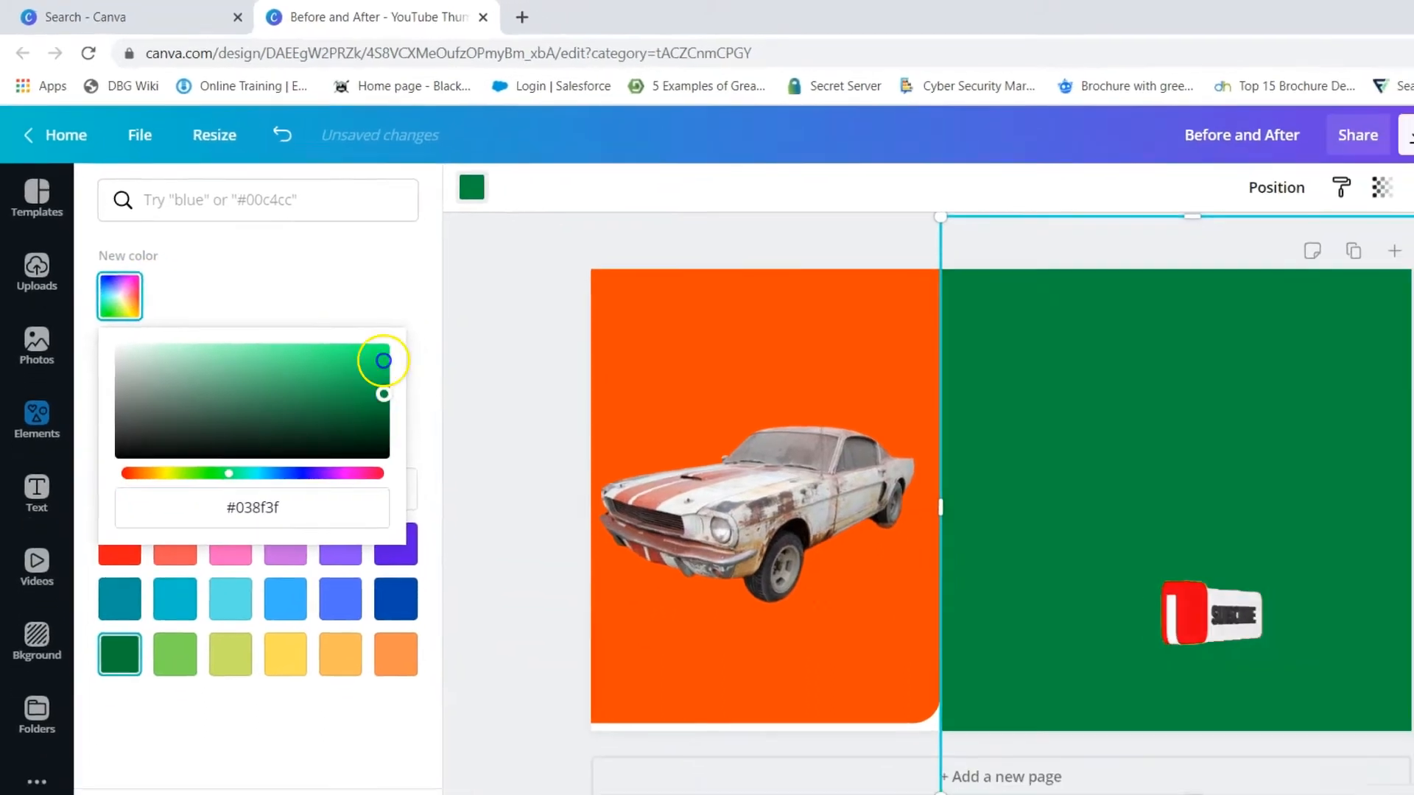
pyautogui.moveTo(383, 361); pyautogui.dragTo(389, 344)
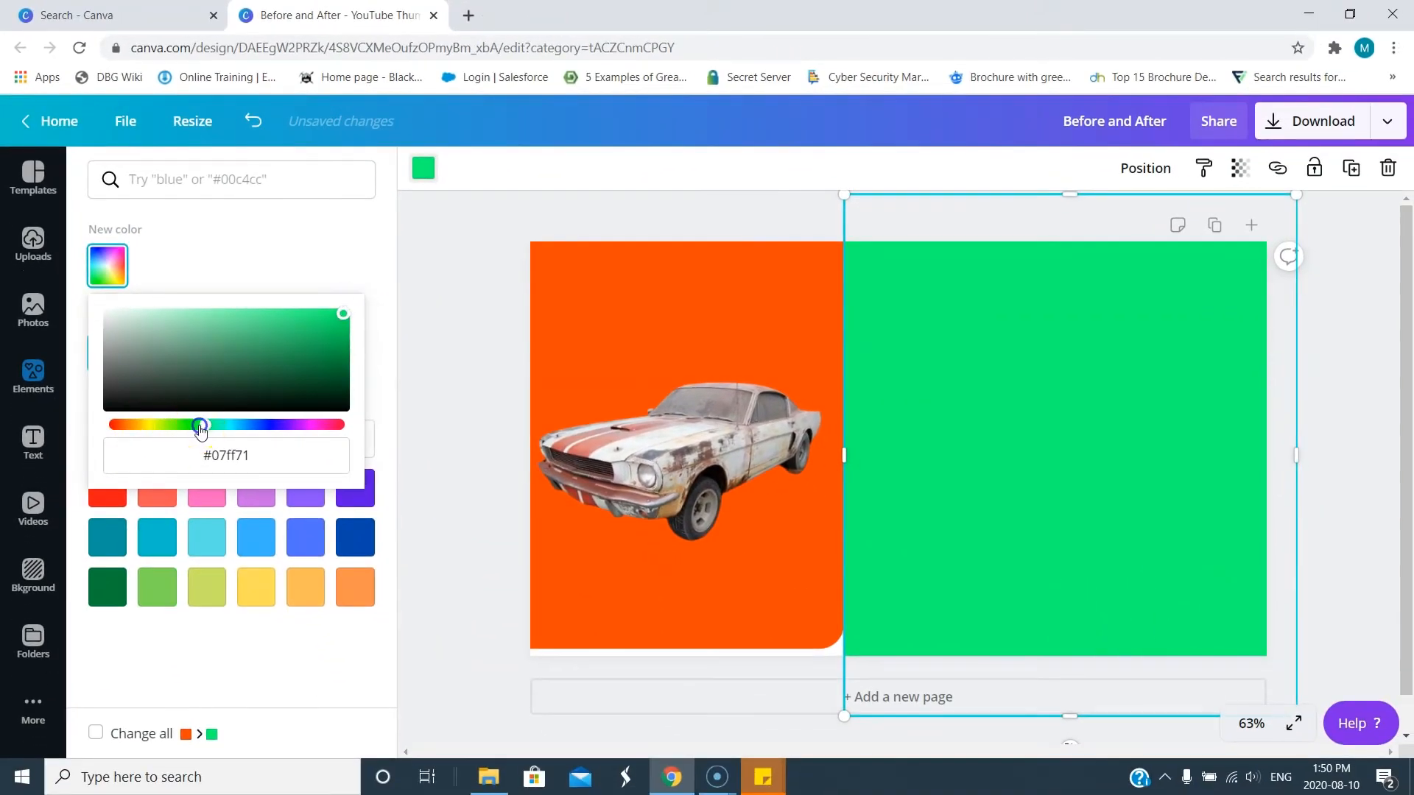
pyautogui.click(342, 318)
pyautogui.click(1299, 137)
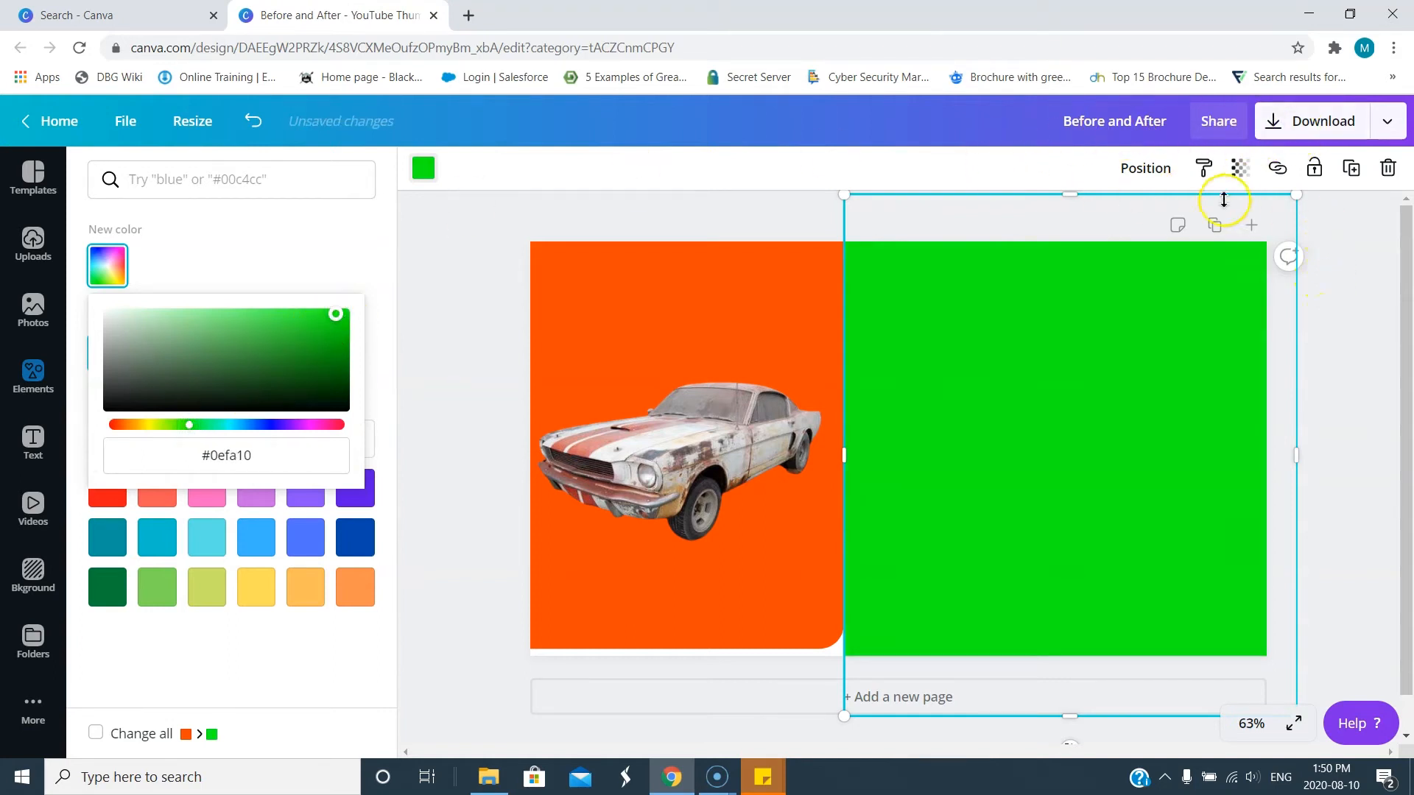
# Send the green square backward, behind the red car.
pyautogui.click(1241, 168)
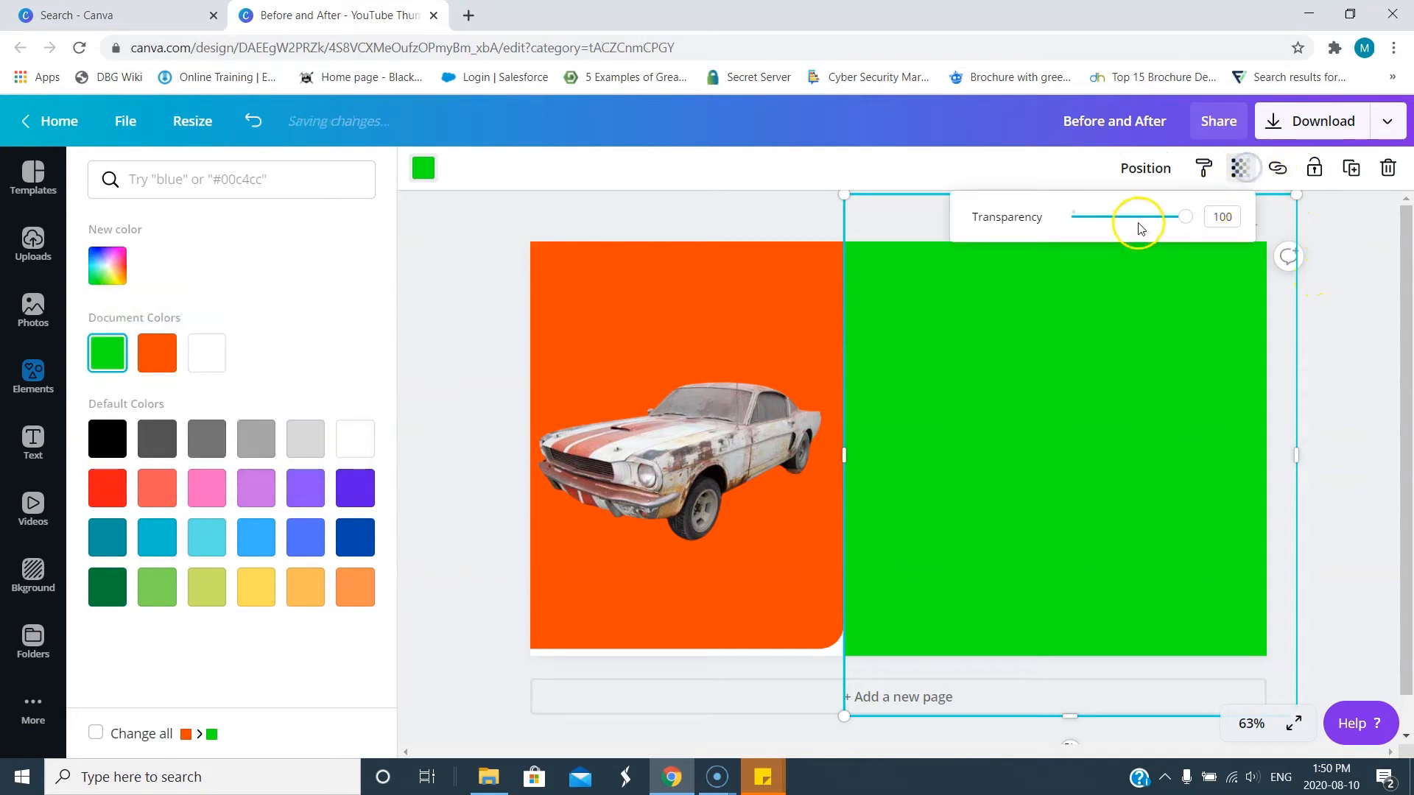
pyautogui.click(948, 168)
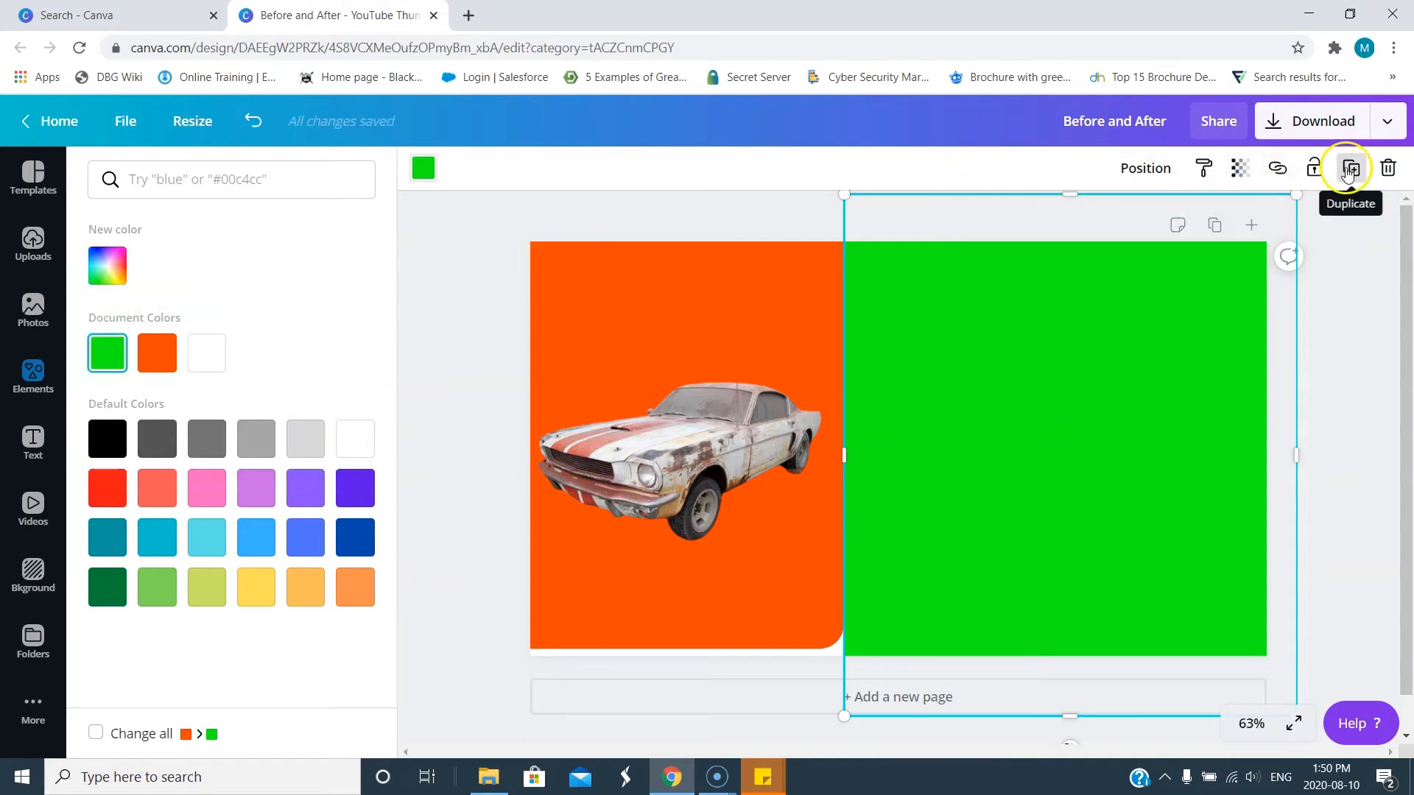
pyautogui.click(1143, 168)
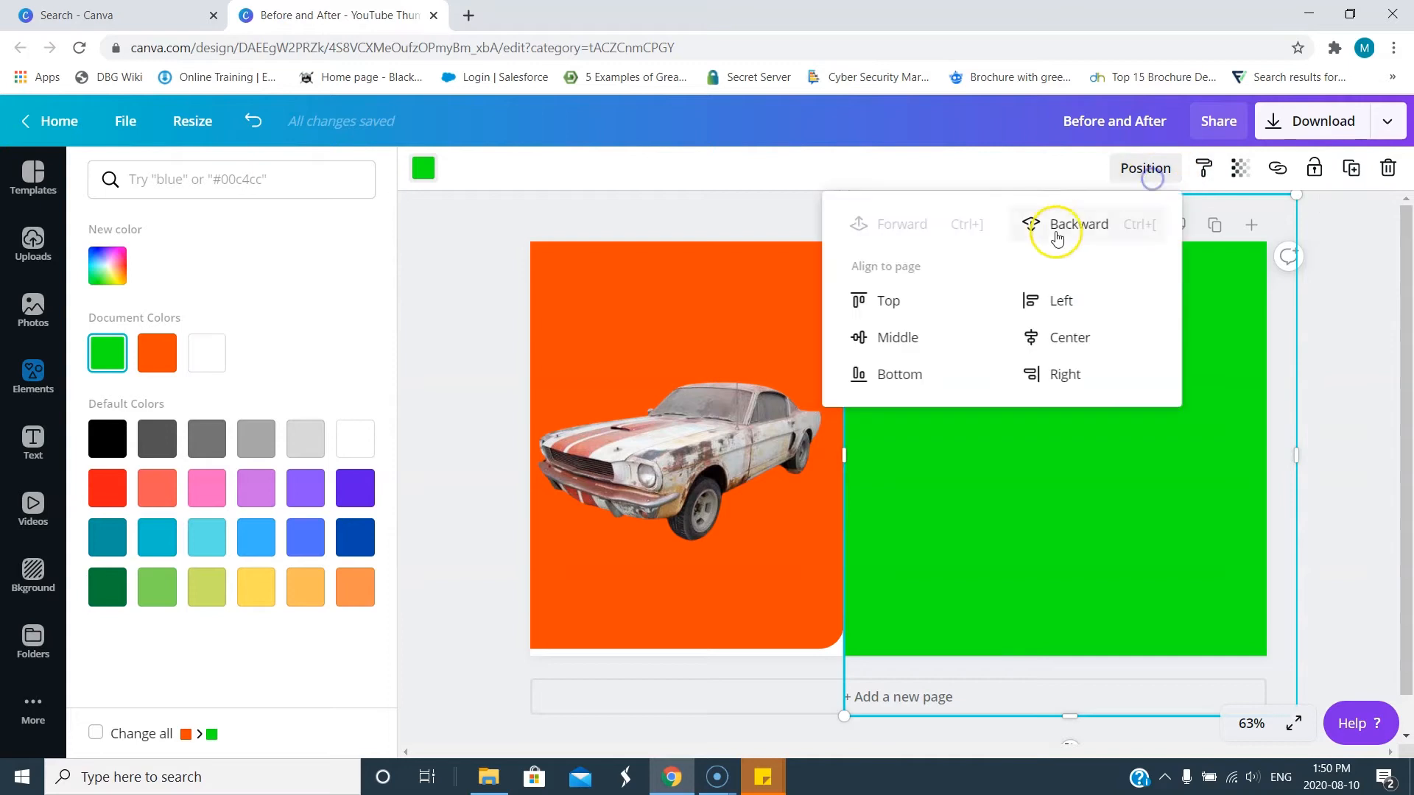
pyautogui.click(1063, 229)
pyautogui.click(1363, 589)
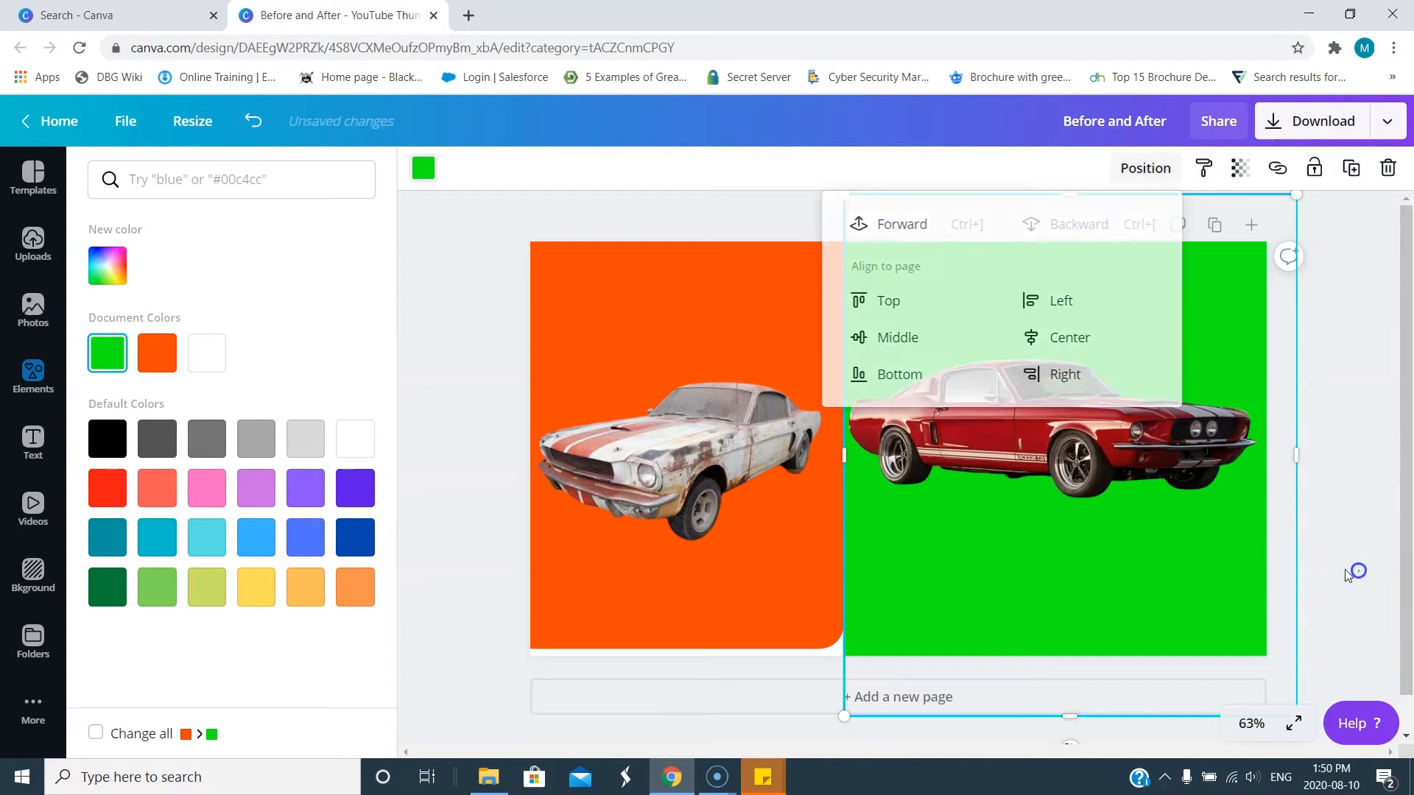
# Move the red car slightly down on the green half and extend the orange square's lower edge past the bottom of the page.
pyautogui.click(1081, 468)
pyautogui.moveTo(1075, 457); pyautogui.dragTo(1068, 464)
pyautogui.click(721, 620)
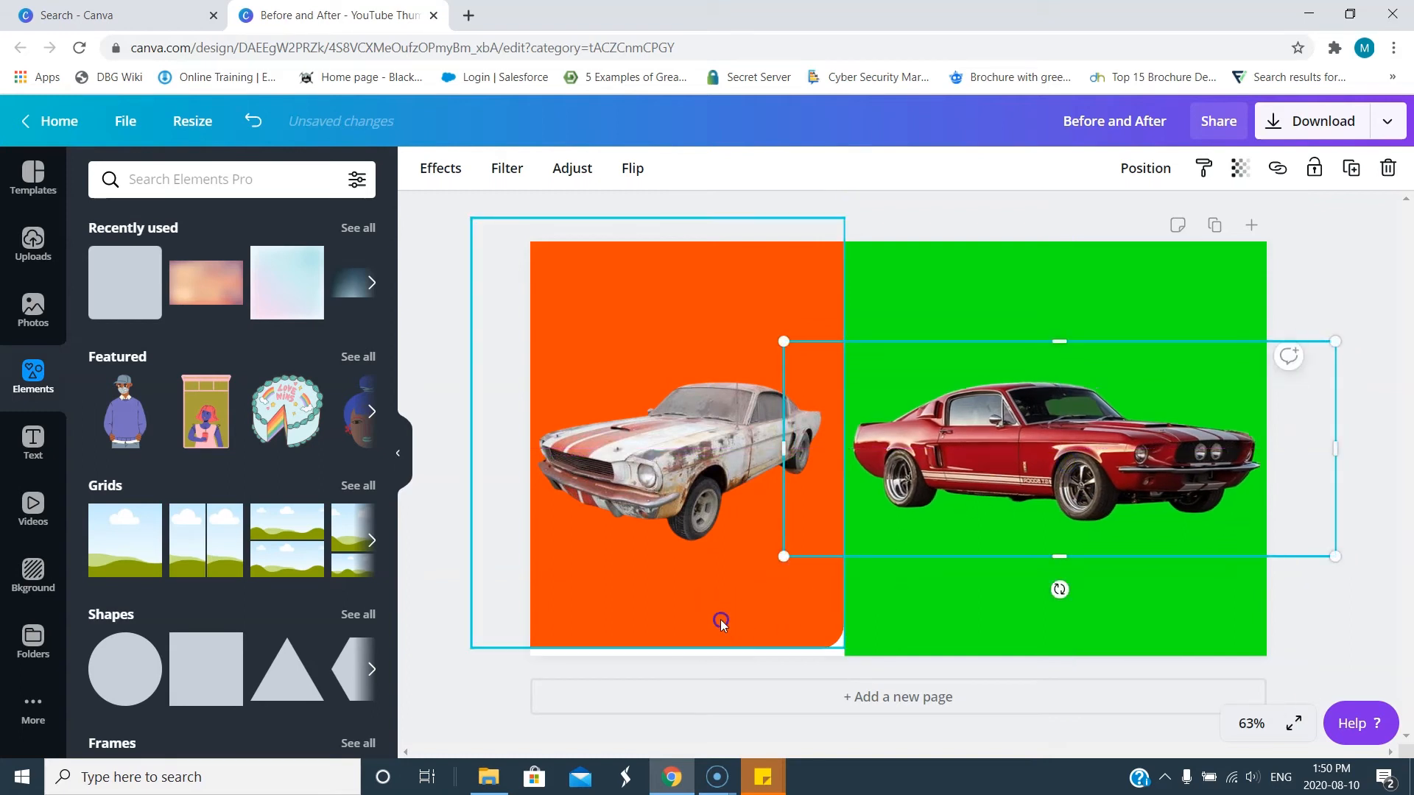
pyautogui.moveTo(658, 649); pyautogui.dragTo(658, 701)
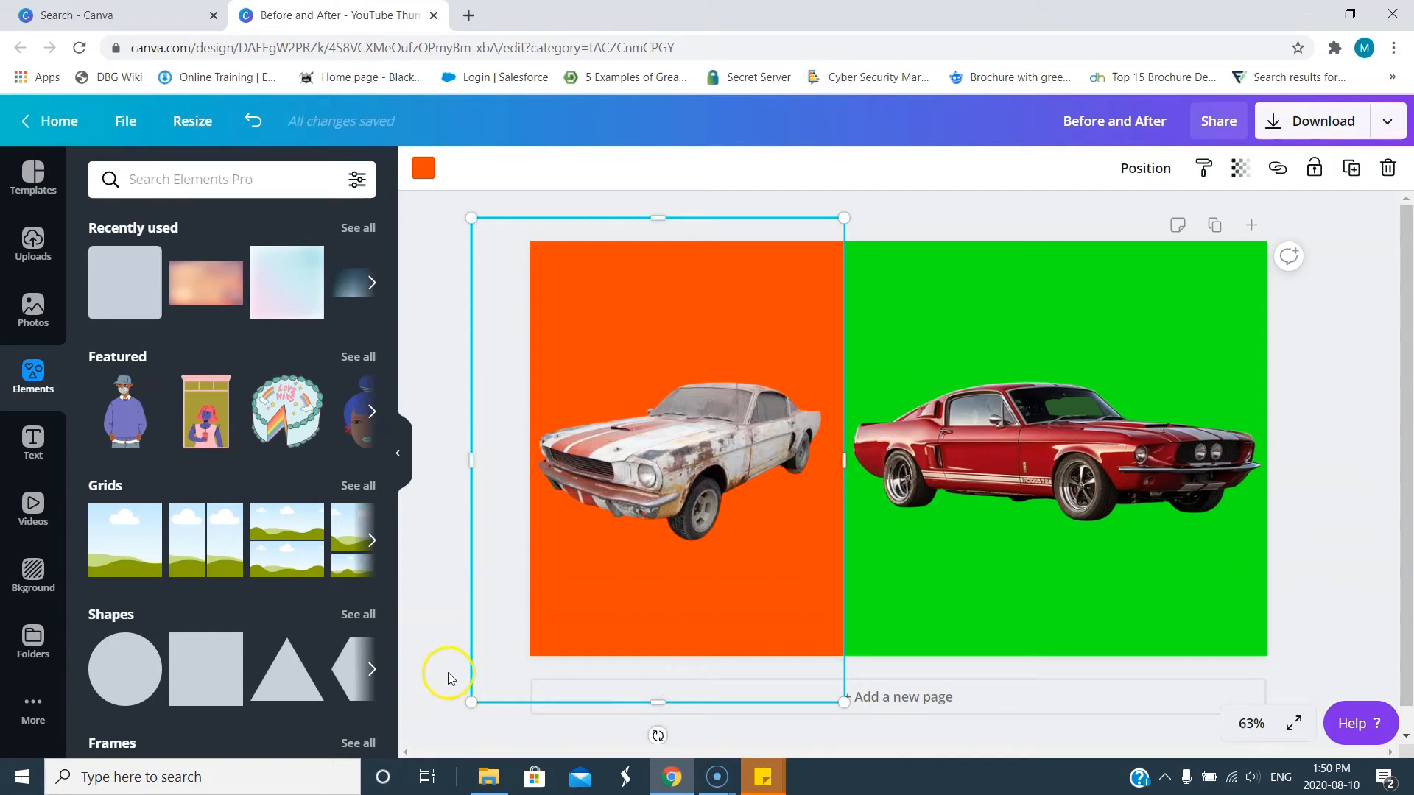
# Enlarge the rusty car to span the orange half's width and reposition it level with the red car.
pyautogui.click(682, 448)
pyautogui.moveTo(682, 448); pyautogui.dragTo(693, 450)
pyautogui.moveTo(540, 368); pyautogui.dragTo(506, 351)
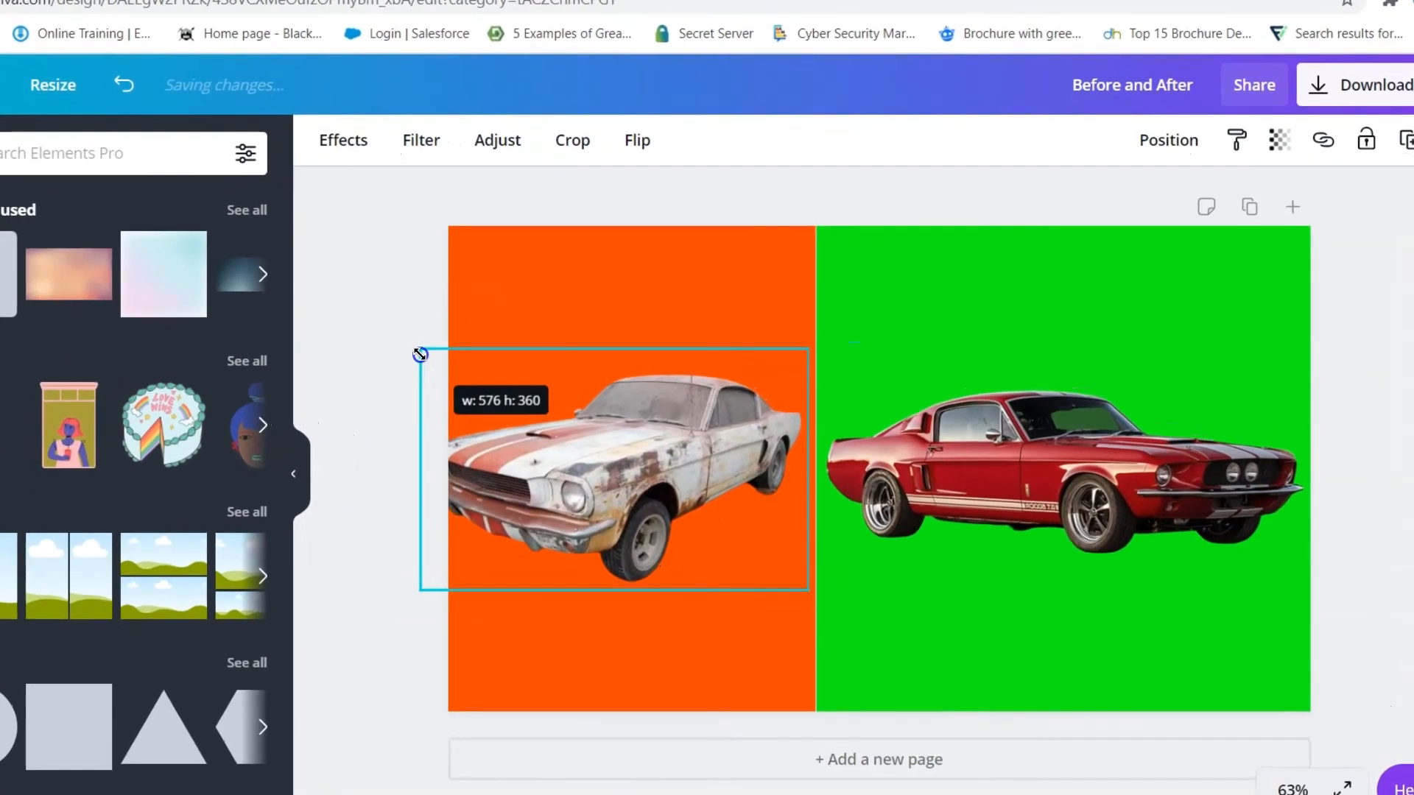
pyautogui.moveTo(420, 354); pyautogui.dragTo(443, 362)
pyautogui.moveTo(502, 459); pyautogui.dragTo(508, 464)
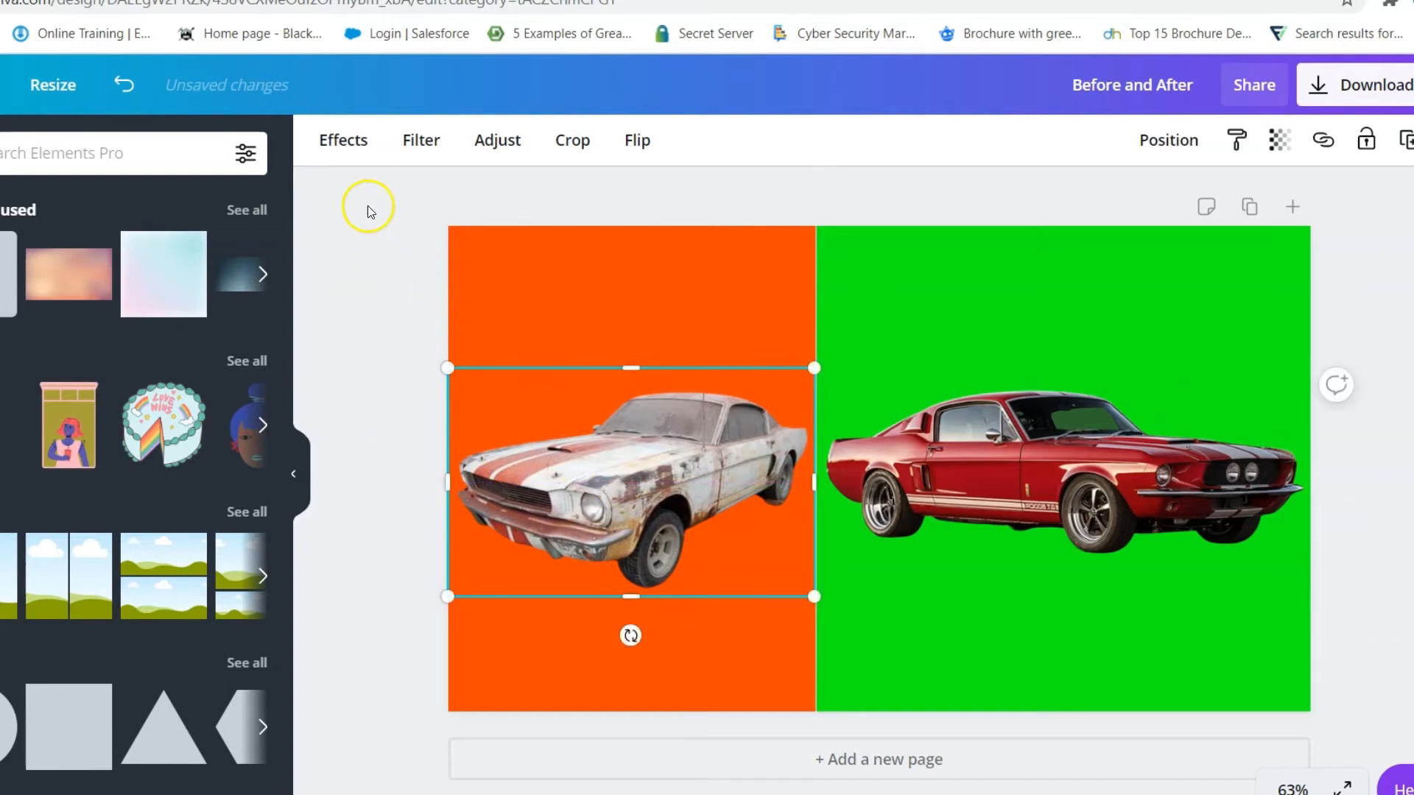
# Apply the Greyscale filter to the rusty car with an intensity of 44.
pyautogui.click(345, 140)
pyautogui.click(426, 141)
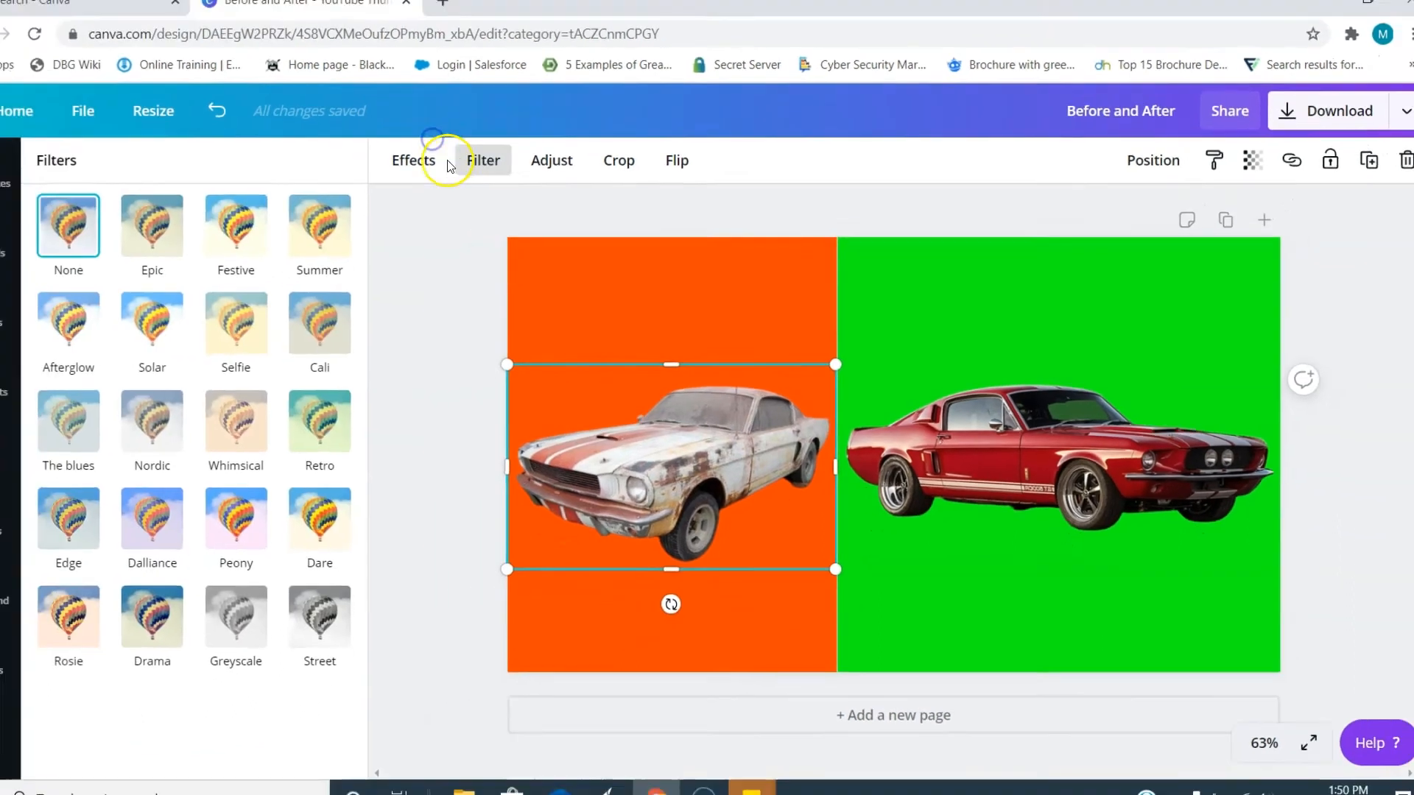
pyautogui.click(150, 676)
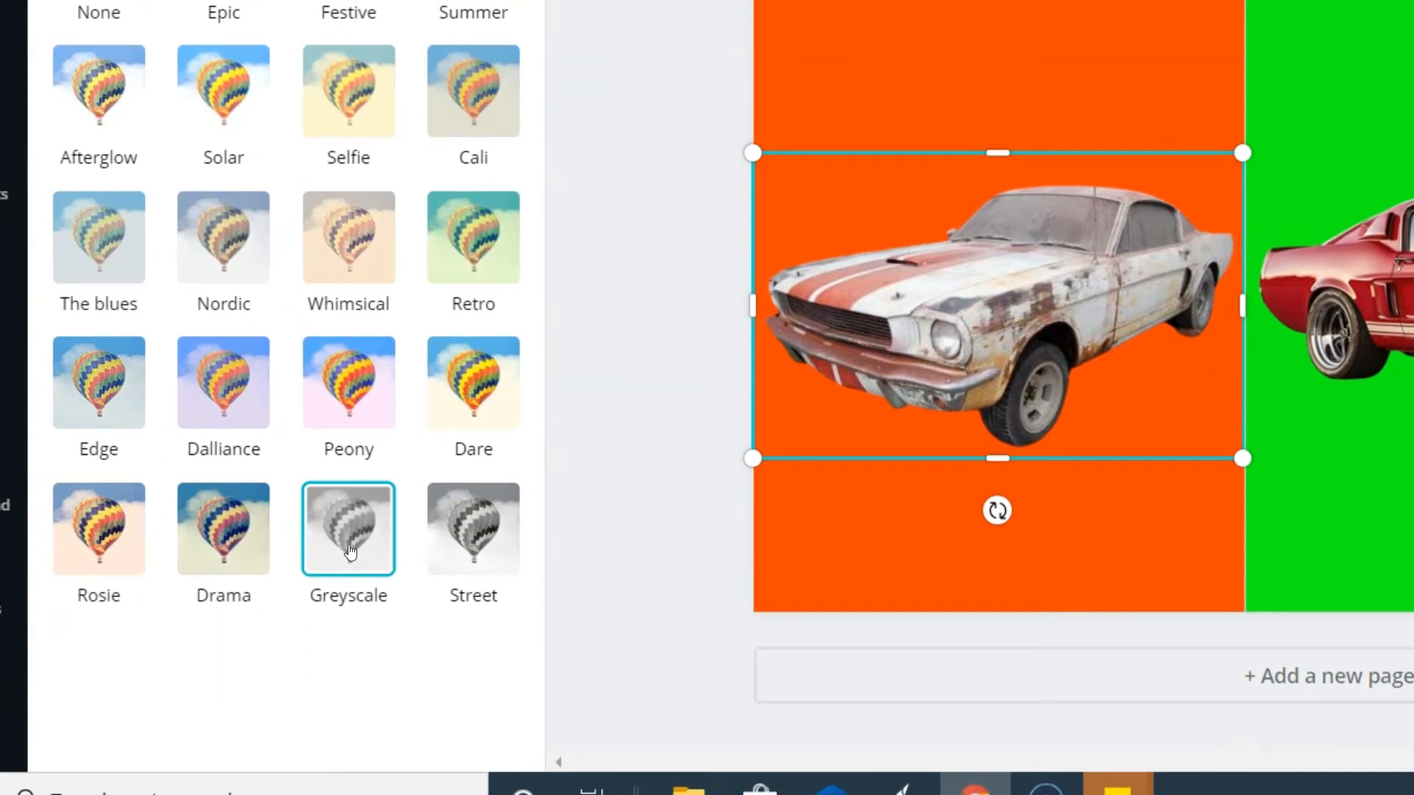
pyautogui.click(463, 541)
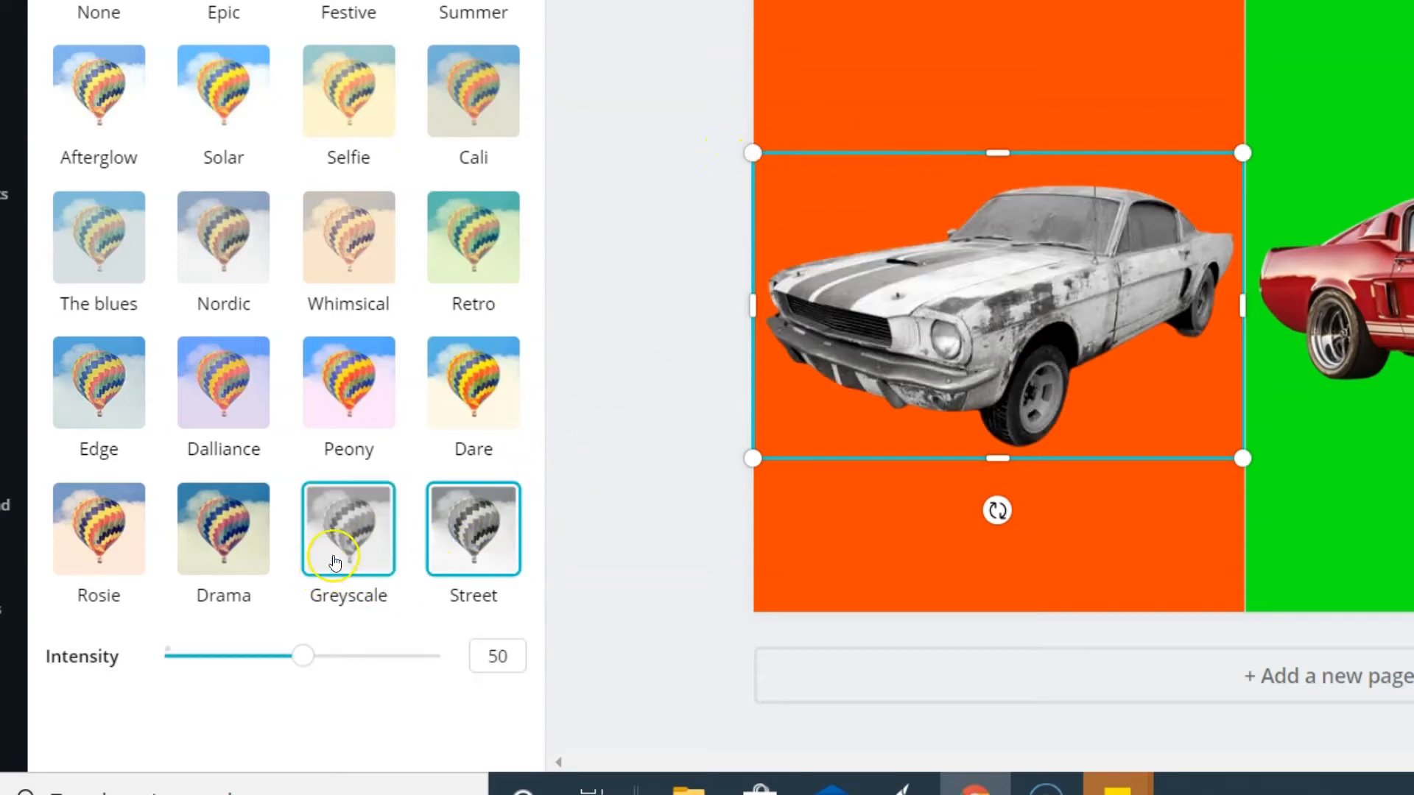
pyautogui.click(346, 528)
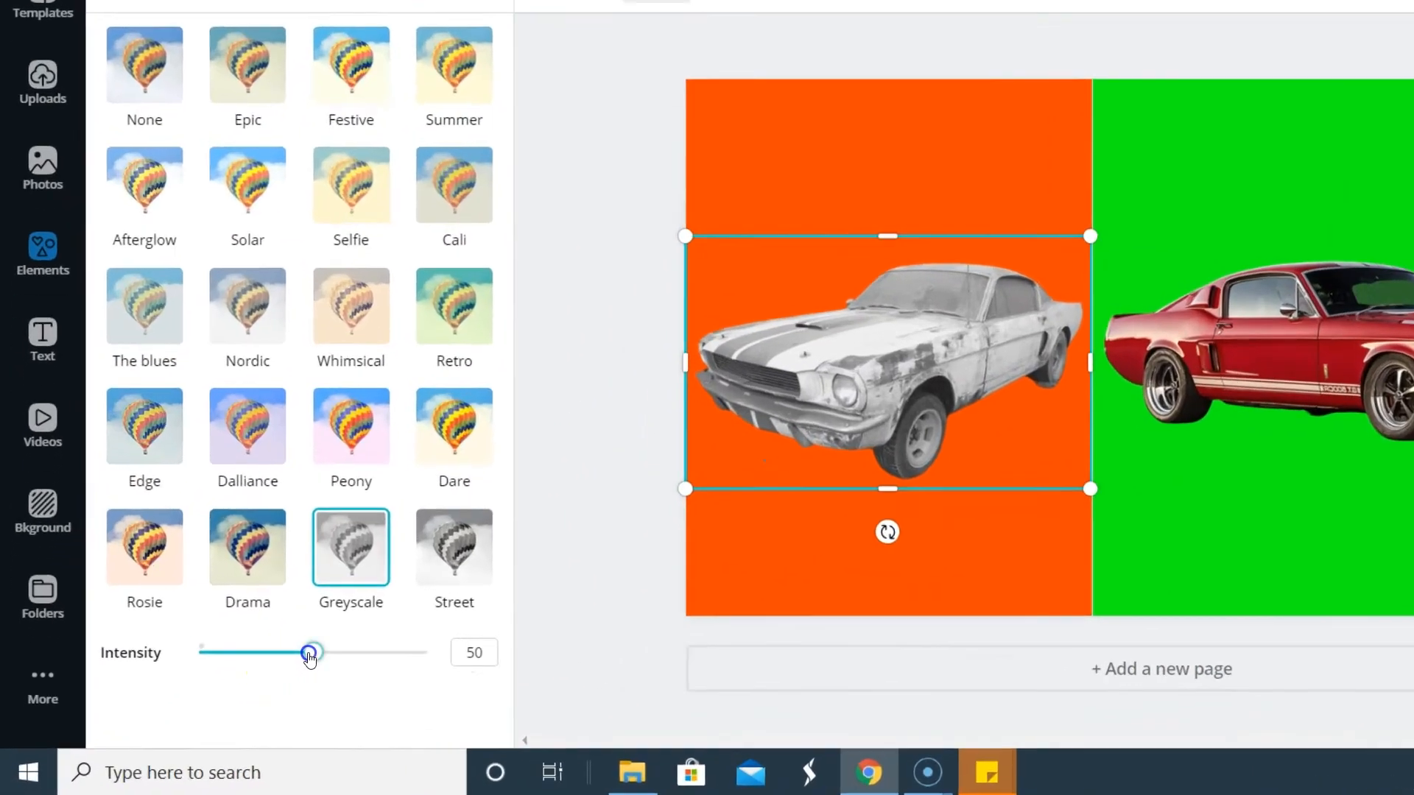
pyautogui.moveTo(243, 684); pyautogui.dragTo(284, 695)
pyautogui.moveTo(557, 601); pyautogui.dragTo(458, 580)
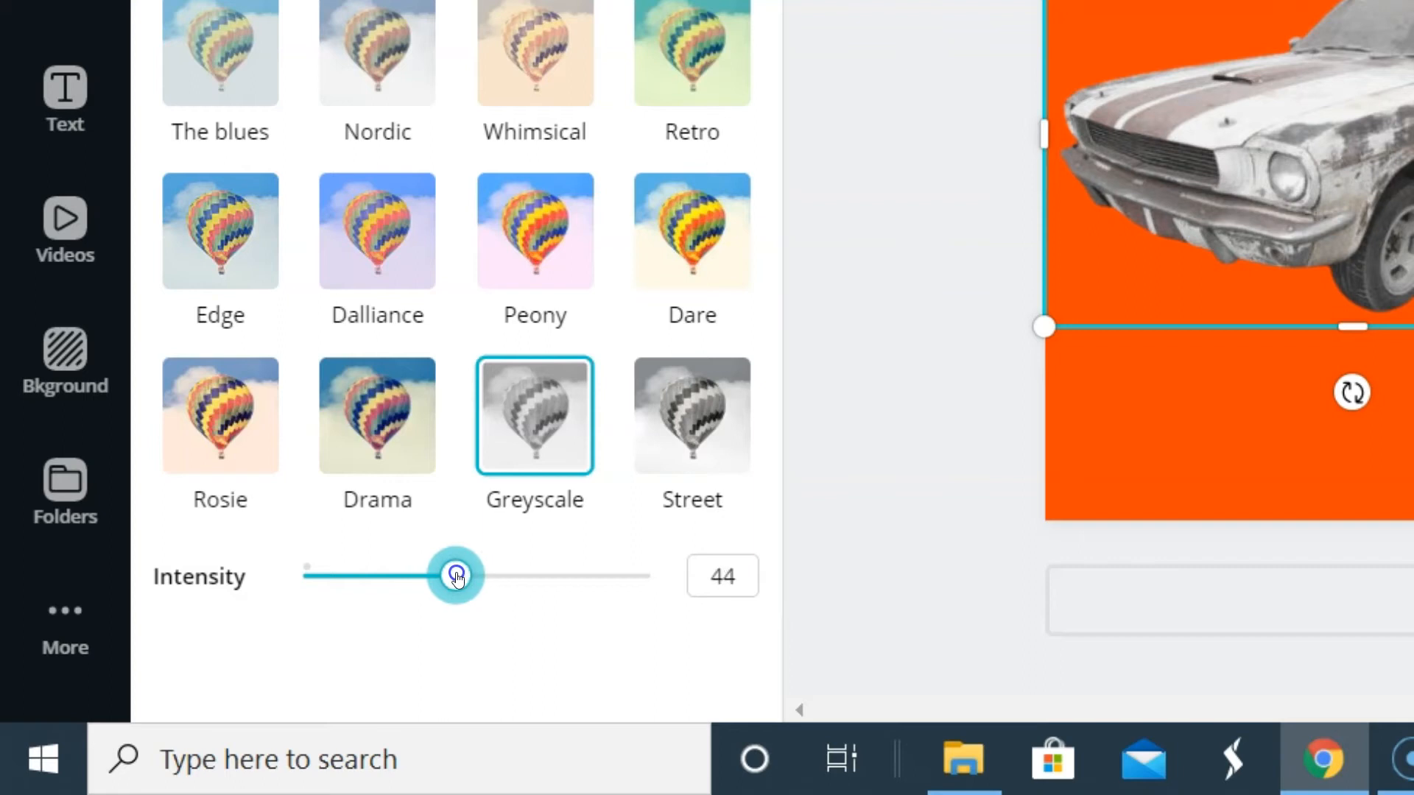
pyautogui.click(1127, 284)
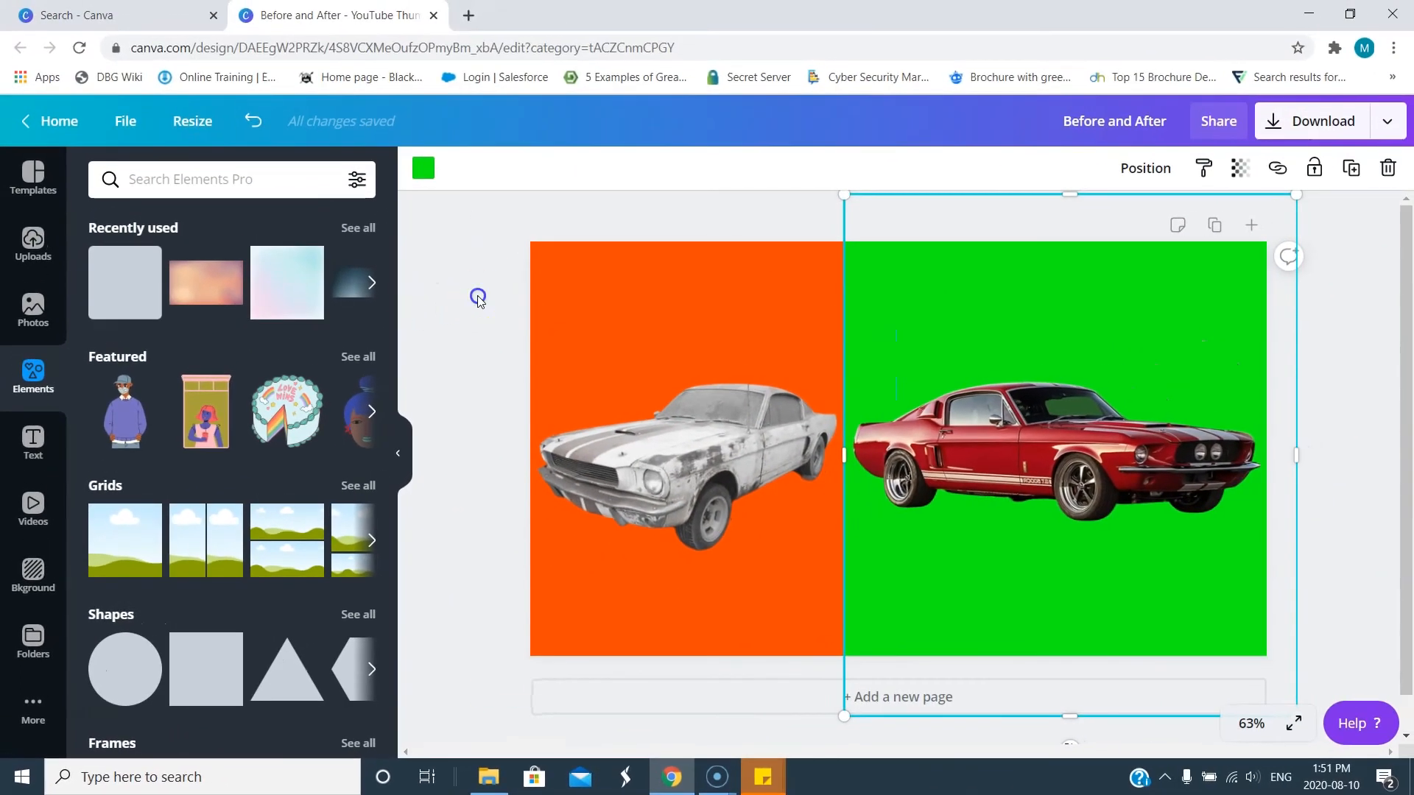
pyautogui.click(478, 298)
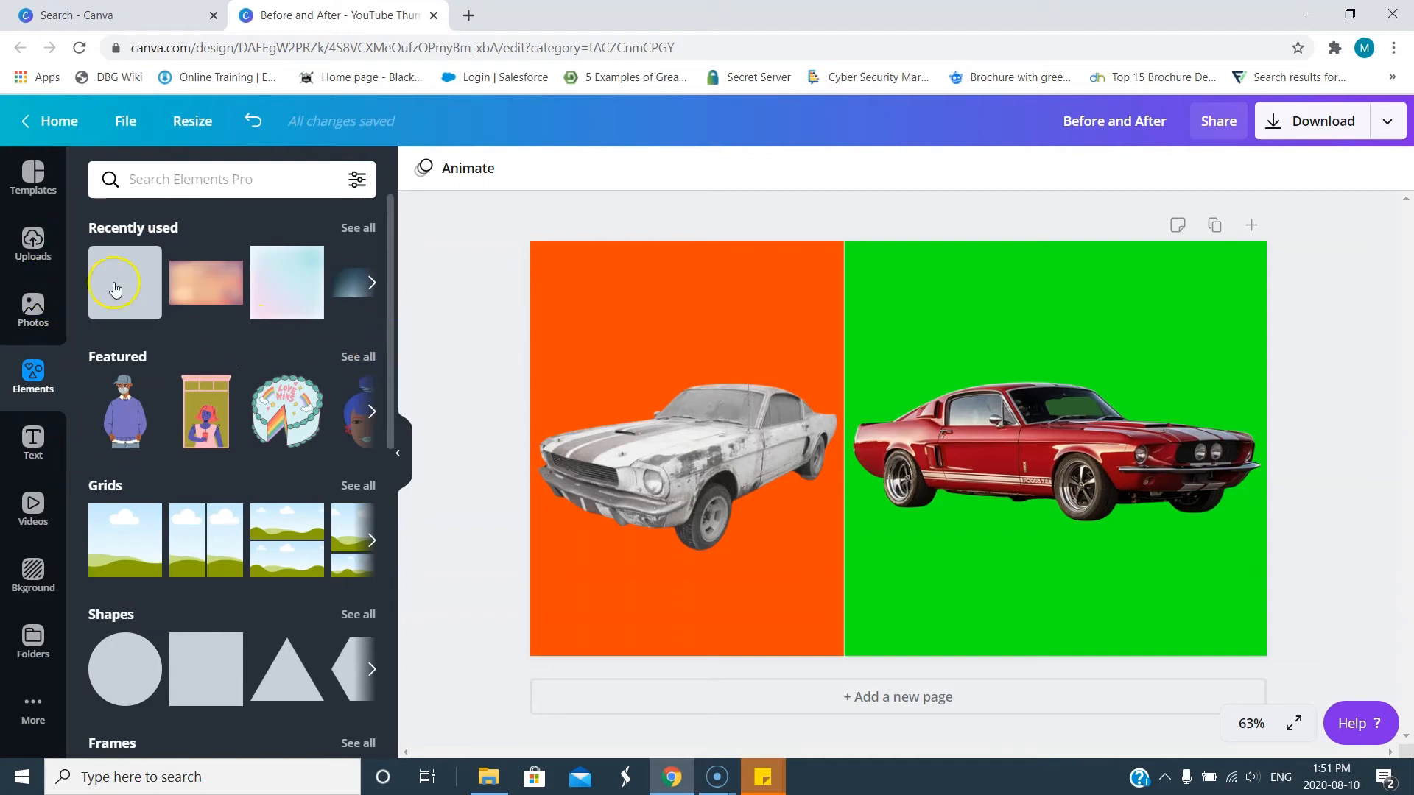
# Search the elements for "line", add the plain solid line to the page and rotate it 90° to vertical.
pyautogui.click(204, 174)
pyautogui.write('e')
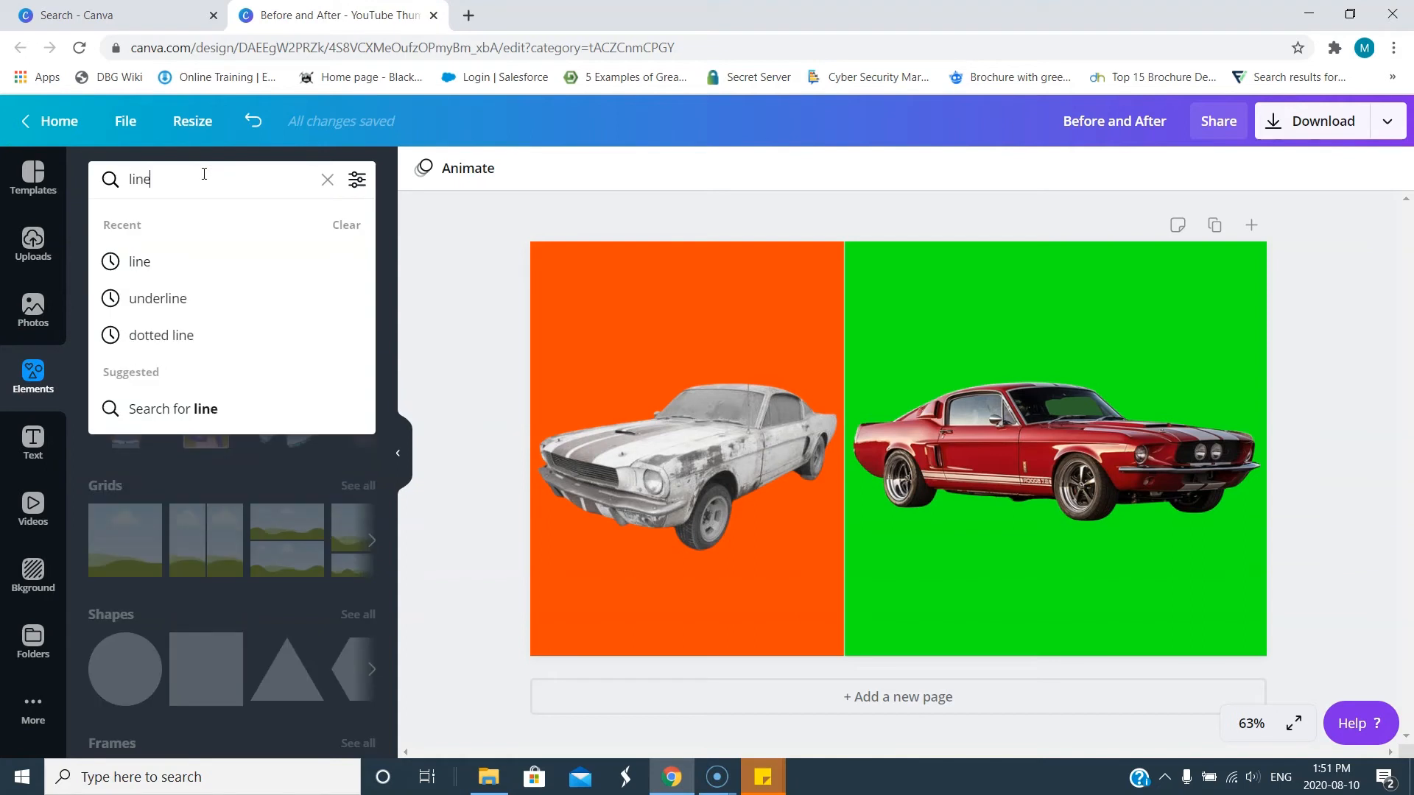
pyautogui.press('Return')
pyautogui.click(129, 258)
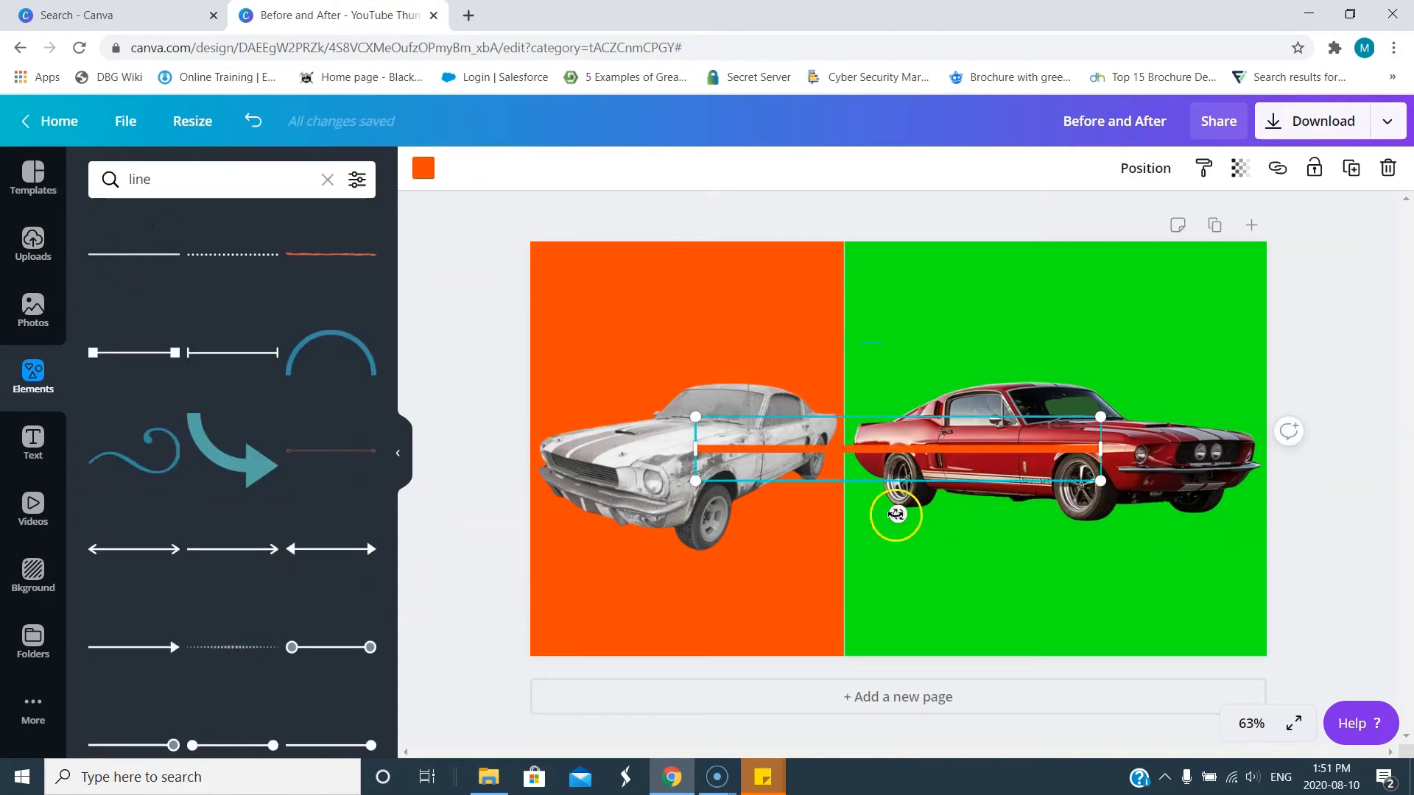
pyautogui.moveTo(883, 532); pyautogui.dragTo(726, 450)
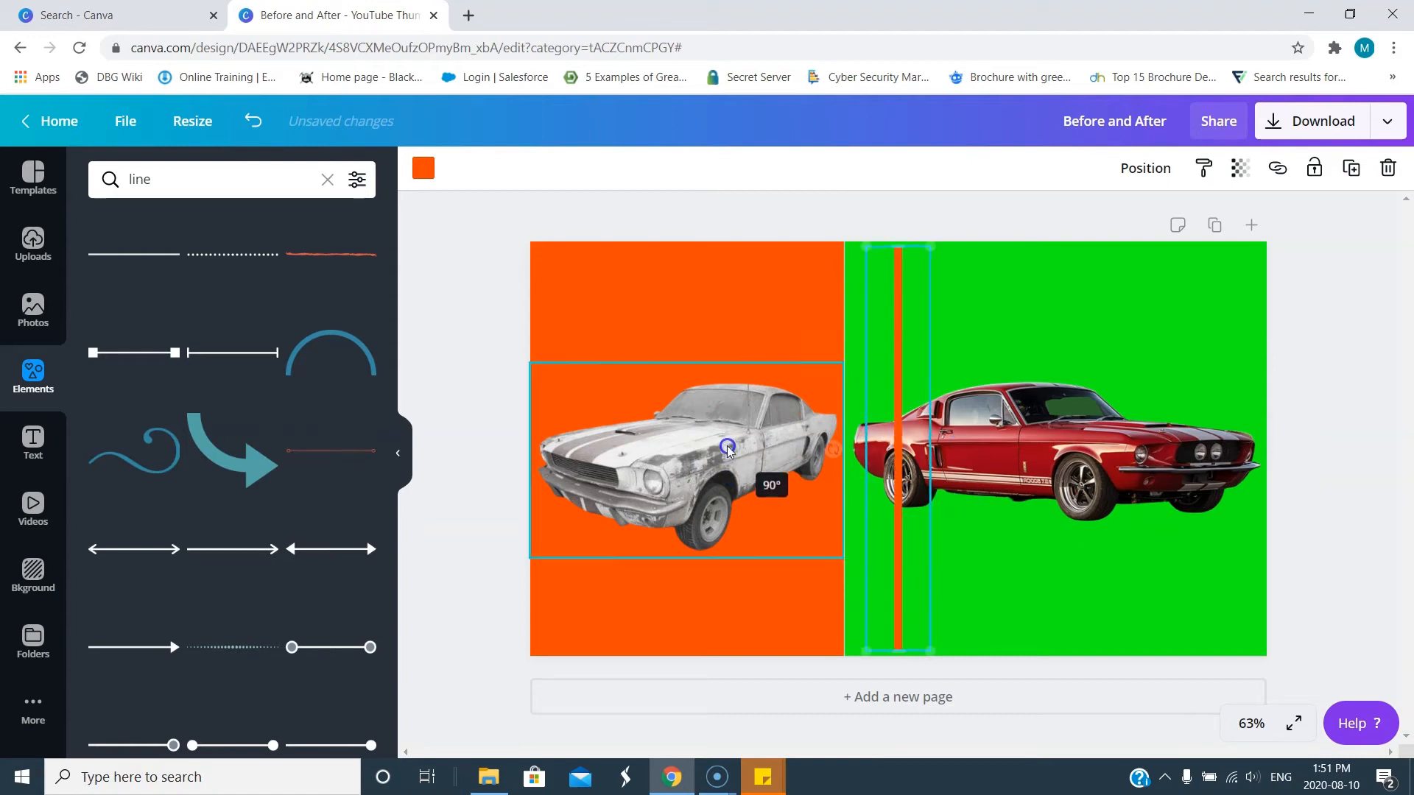
# Change the vertical line's color to white.
pyautogui.click(884, 335)
pyautogui.click(423, 168)
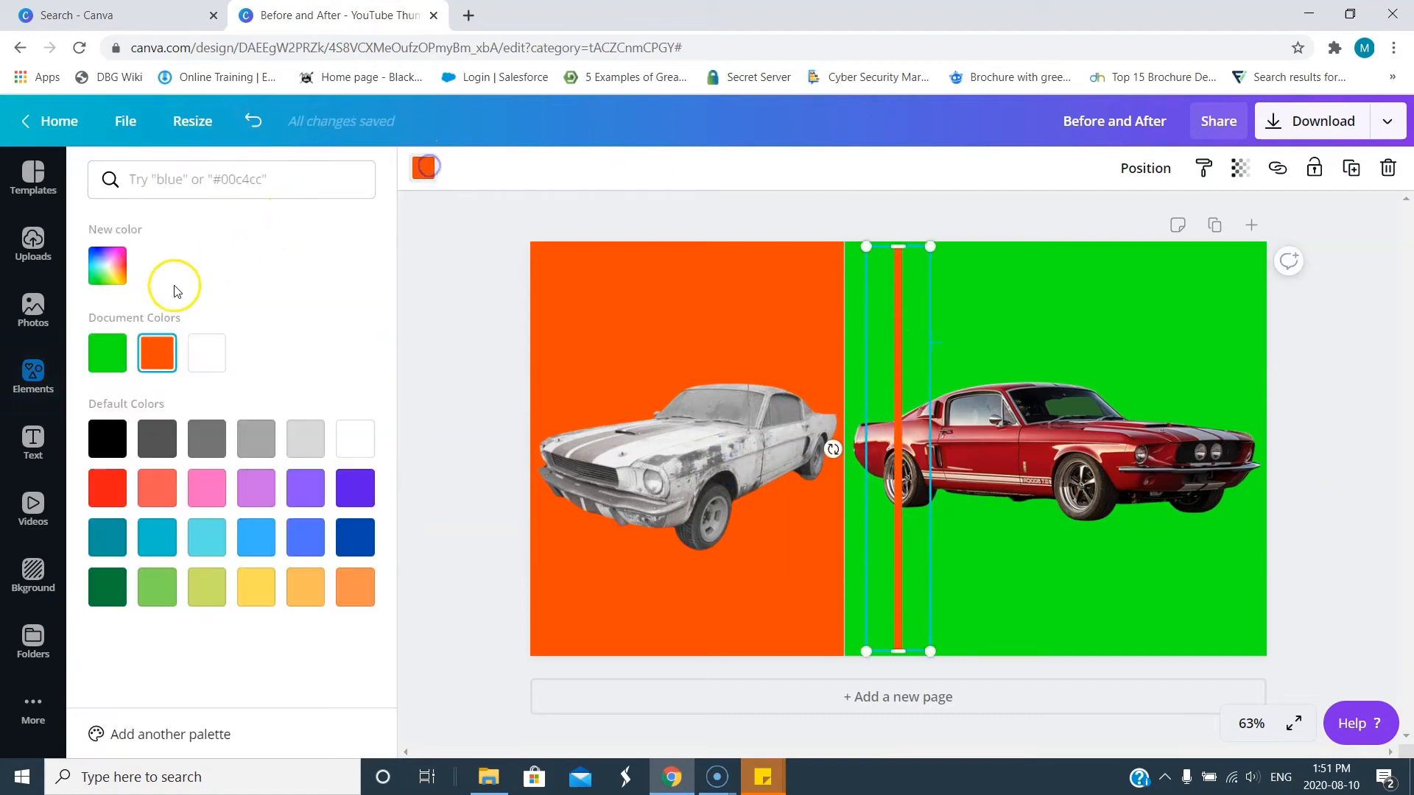
pyautogui.click(209, 356)
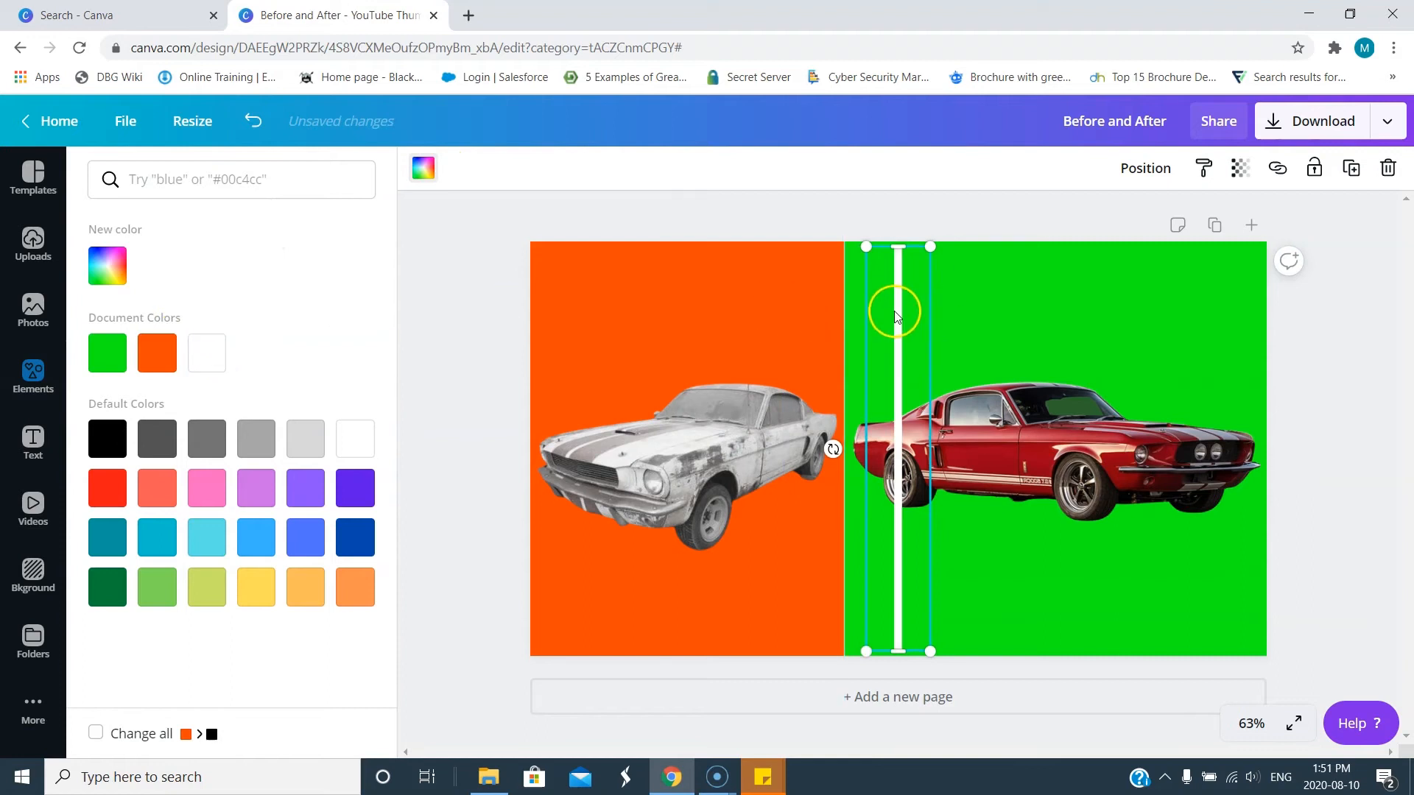
# Place the white line on the boundary between the orange and green halves and extend both ends beyond the page edges.
pyautogui.moveTo(887, 312); pyautogui.dragTo(846, 309)
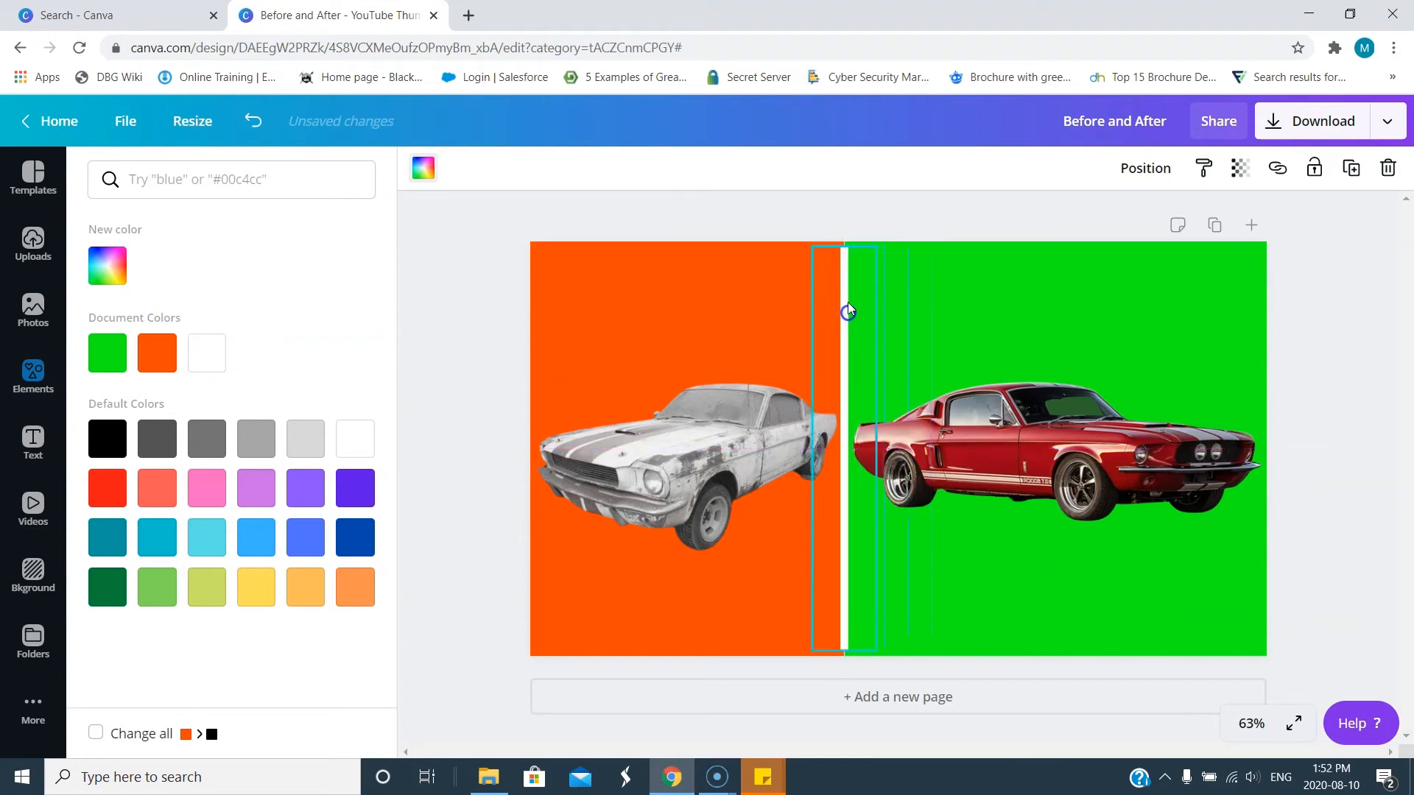
pyautogui.moveTo(844, 247); pyautogui.dragTo(844, 218)
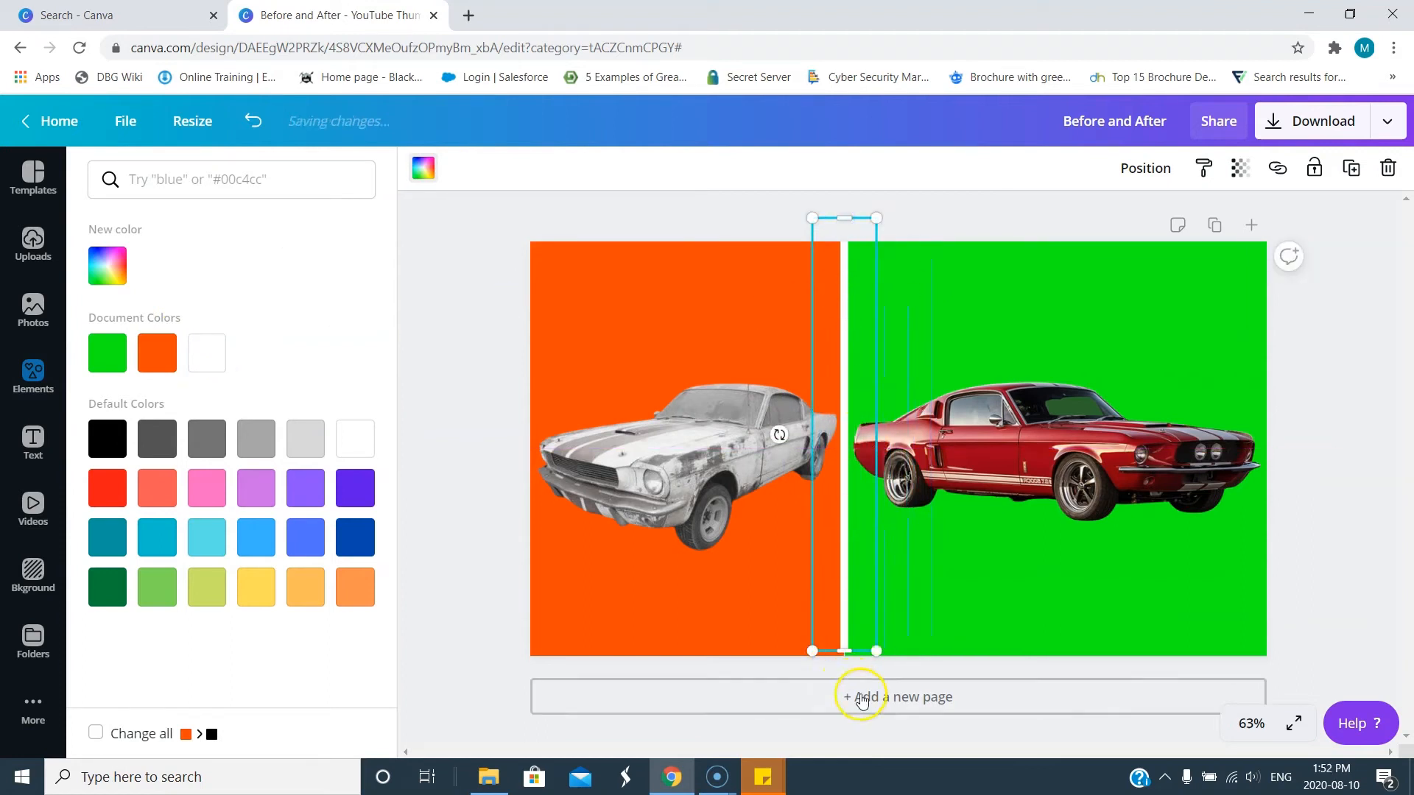
pyautogui.moveTo(844, 657); pyautogui.dragTo(844, 668)
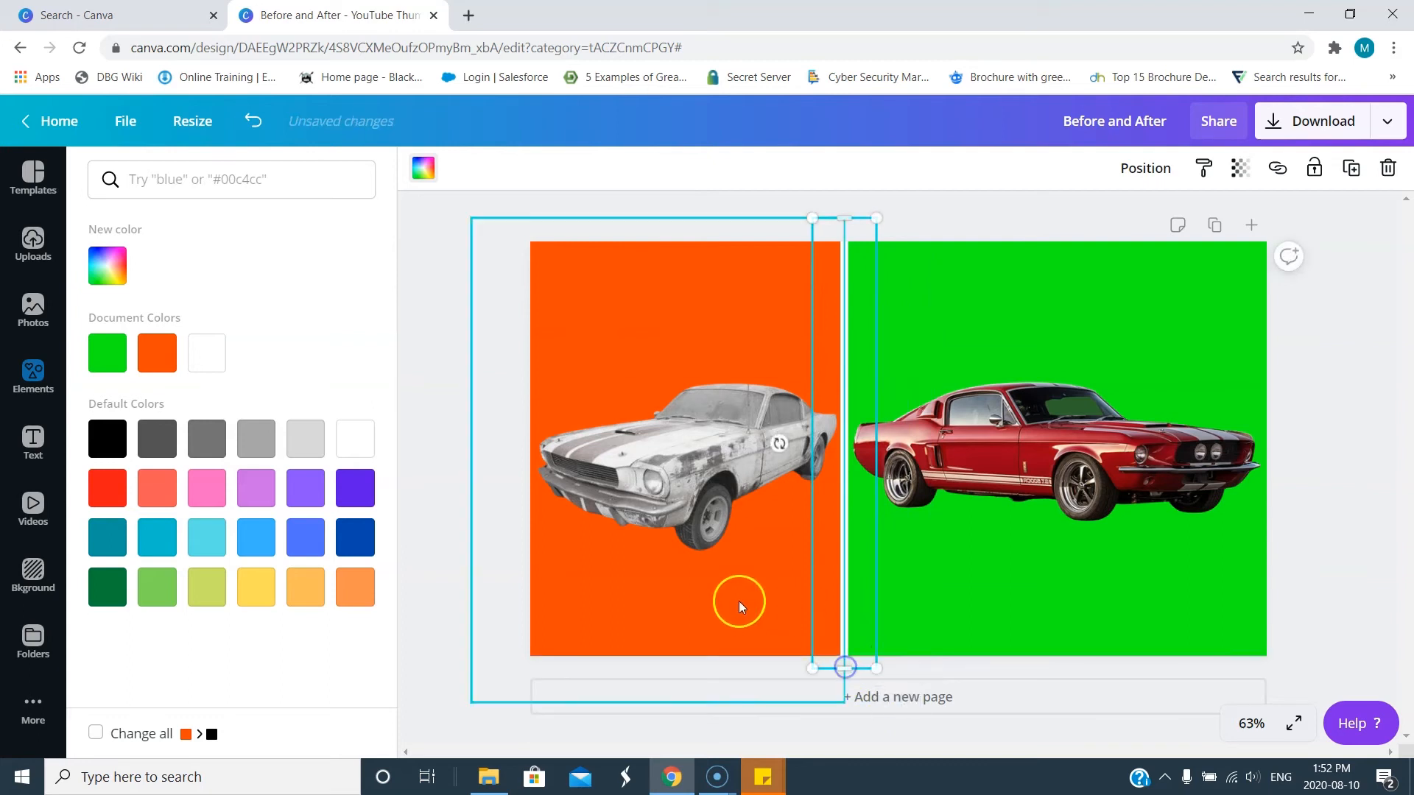
pyautogui.click(455, 579)
pyautogui.click(1116, 618)
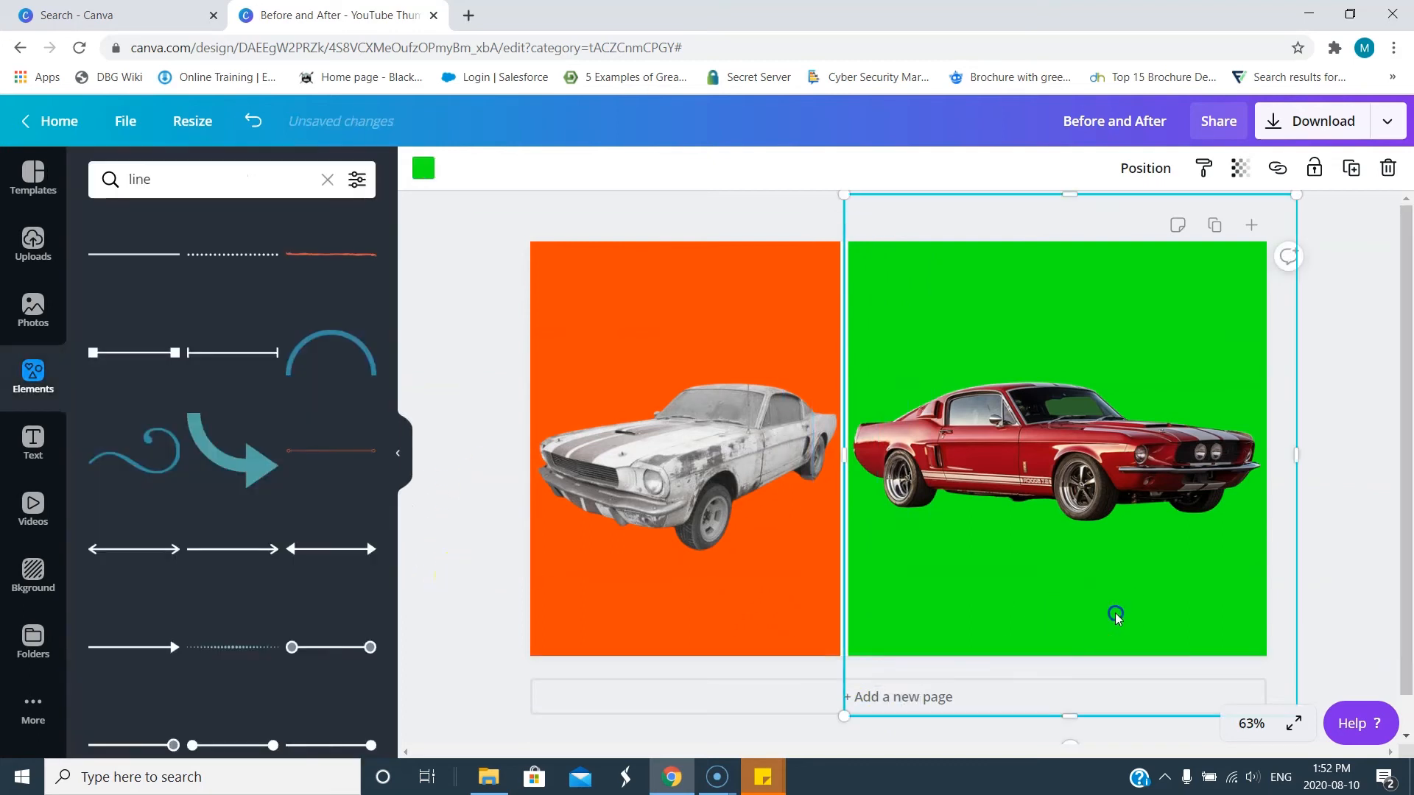
pyautogui.click(1318, 611)
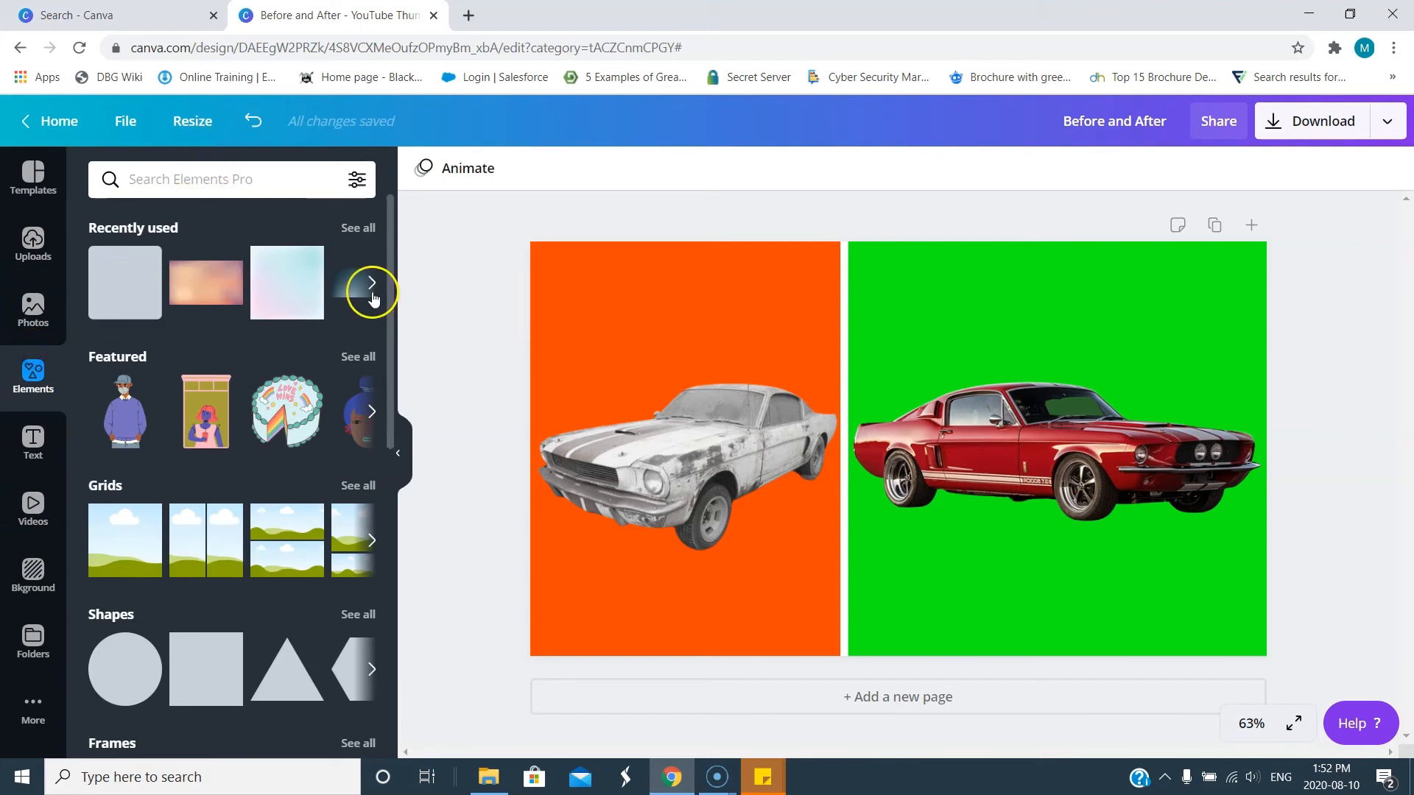
pyautogui.click(287, 283)
pyautogui.moveTo(911, 473); pyautogui.dragTo(807, 322)
pyautogui.press('Delete')
# Add a square shape and size it about 609 wide as a short banner across the top of the orange half.
pyautogui.click(183, 672)
pyautogui.moveTo(963, 447); pyautogui.dragTo(828, 285)
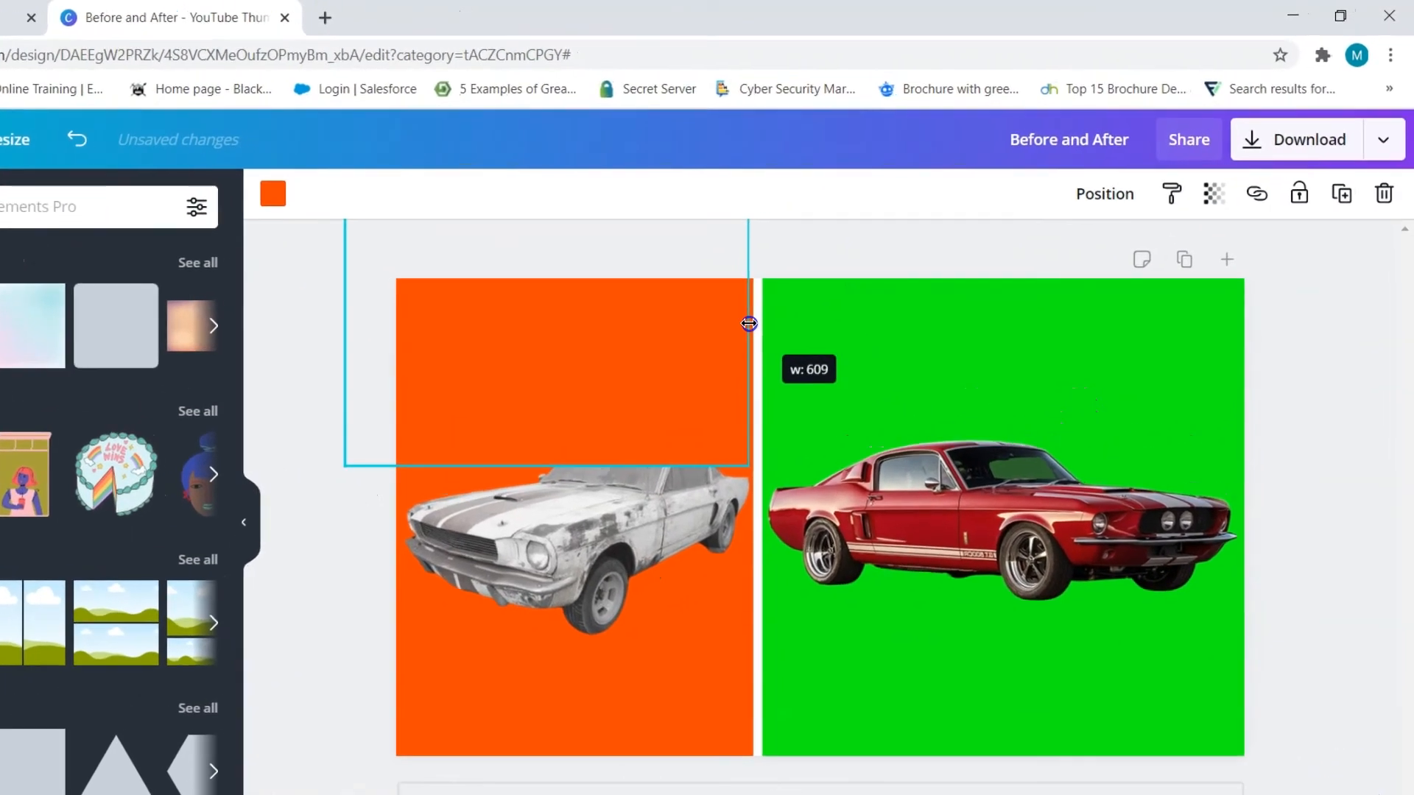
pyautogui.moveTo(749, 323); pyautogui.dragTo(749, 323)
pyautogui.moveTo(545, 465); pyautogui.dragTo(570, 352)
# Fill the banner above the rusty car with the document's bright green and send it backward behind the white divider line.
pyautogui.click(294, 198)
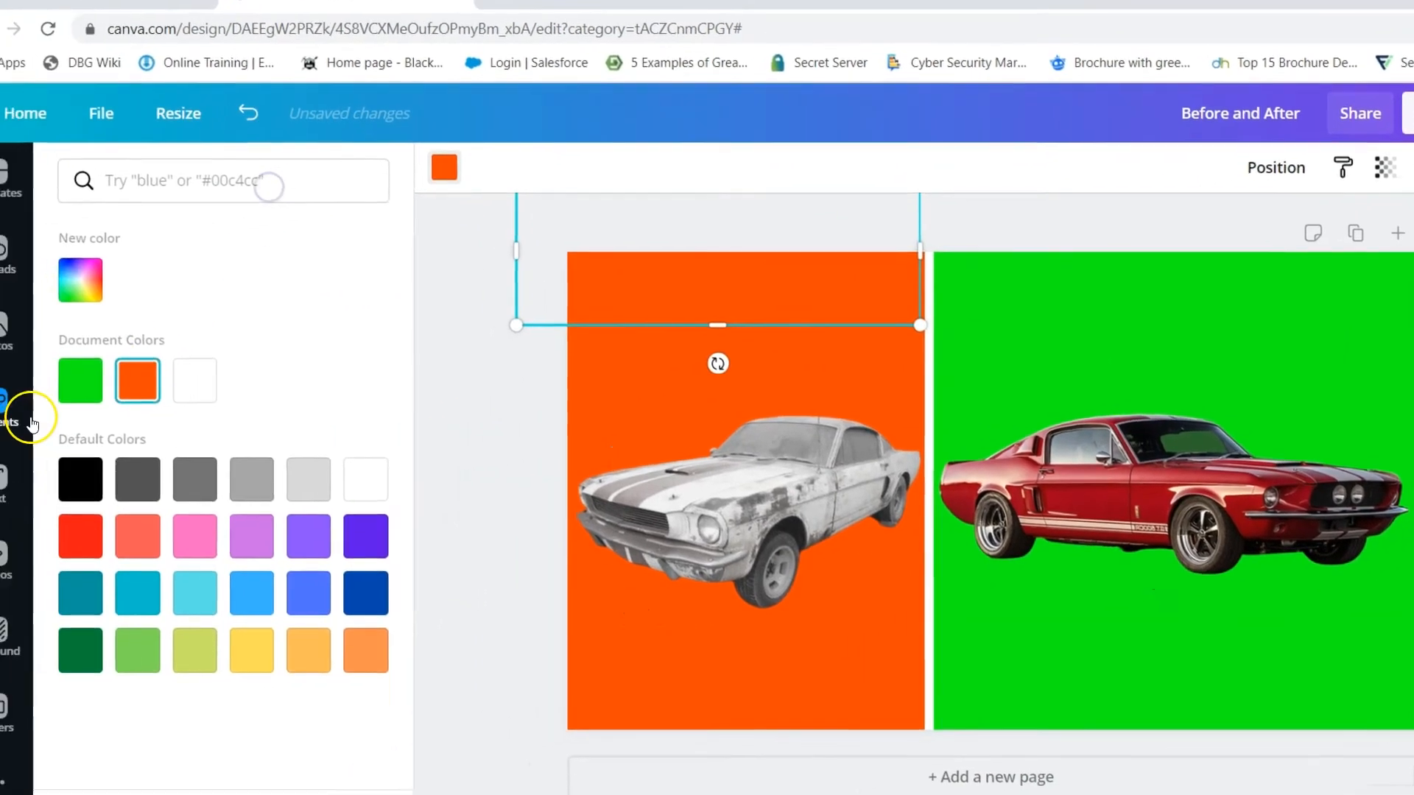
pyautogui.click(0, 406)
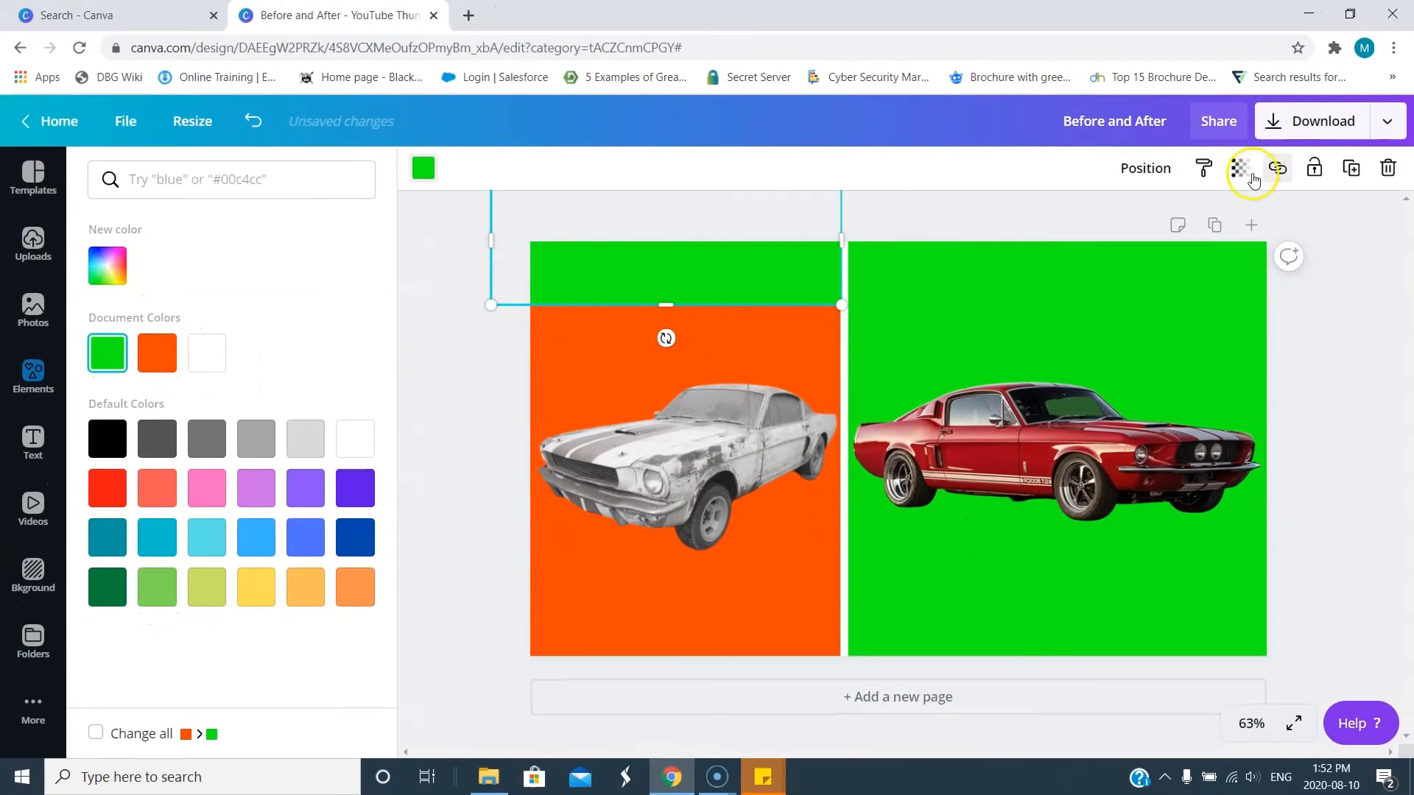
pyautogui.click(1146, 168)
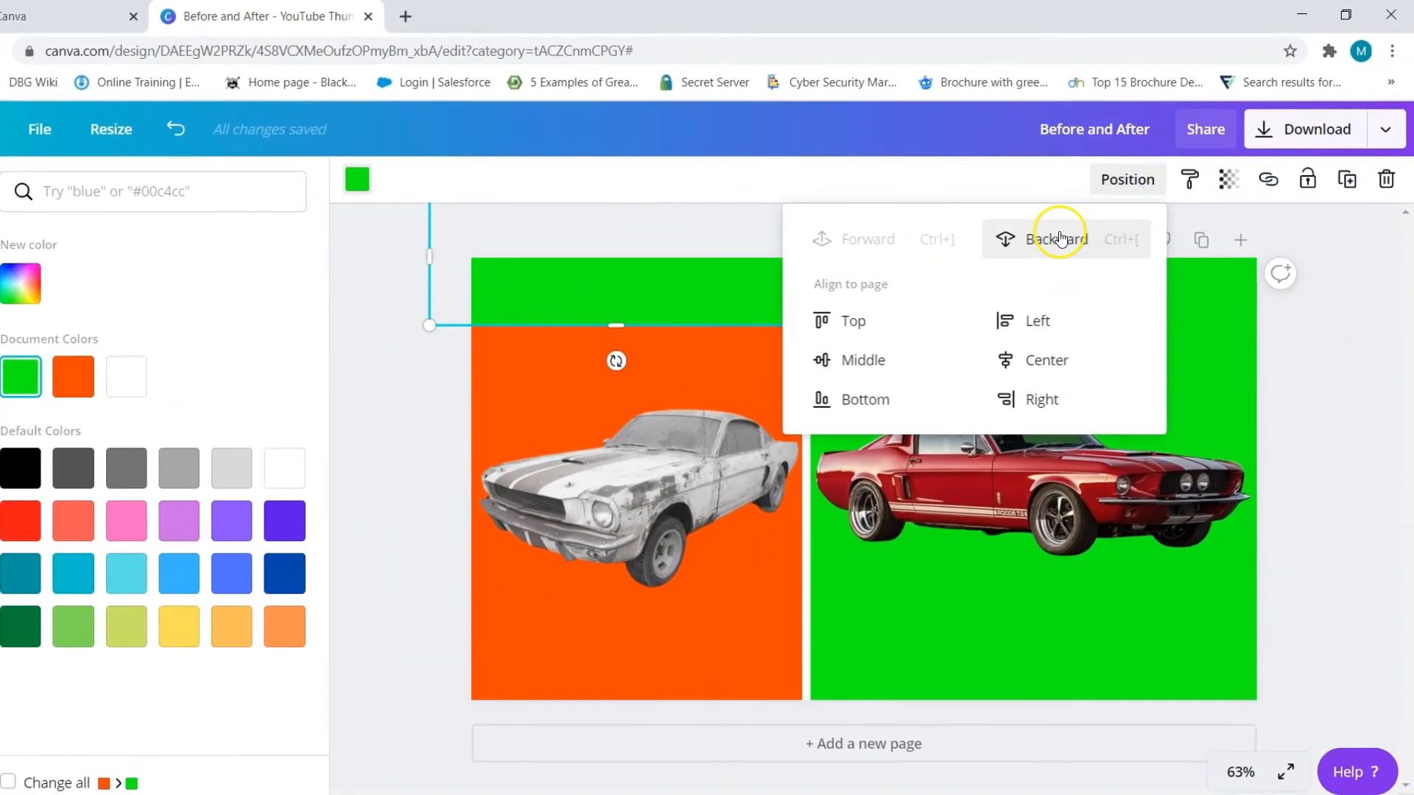
pyautogui.click(1059, 238)
pyautogui.click(1093, 587)
pyautogui.click(682, 657)
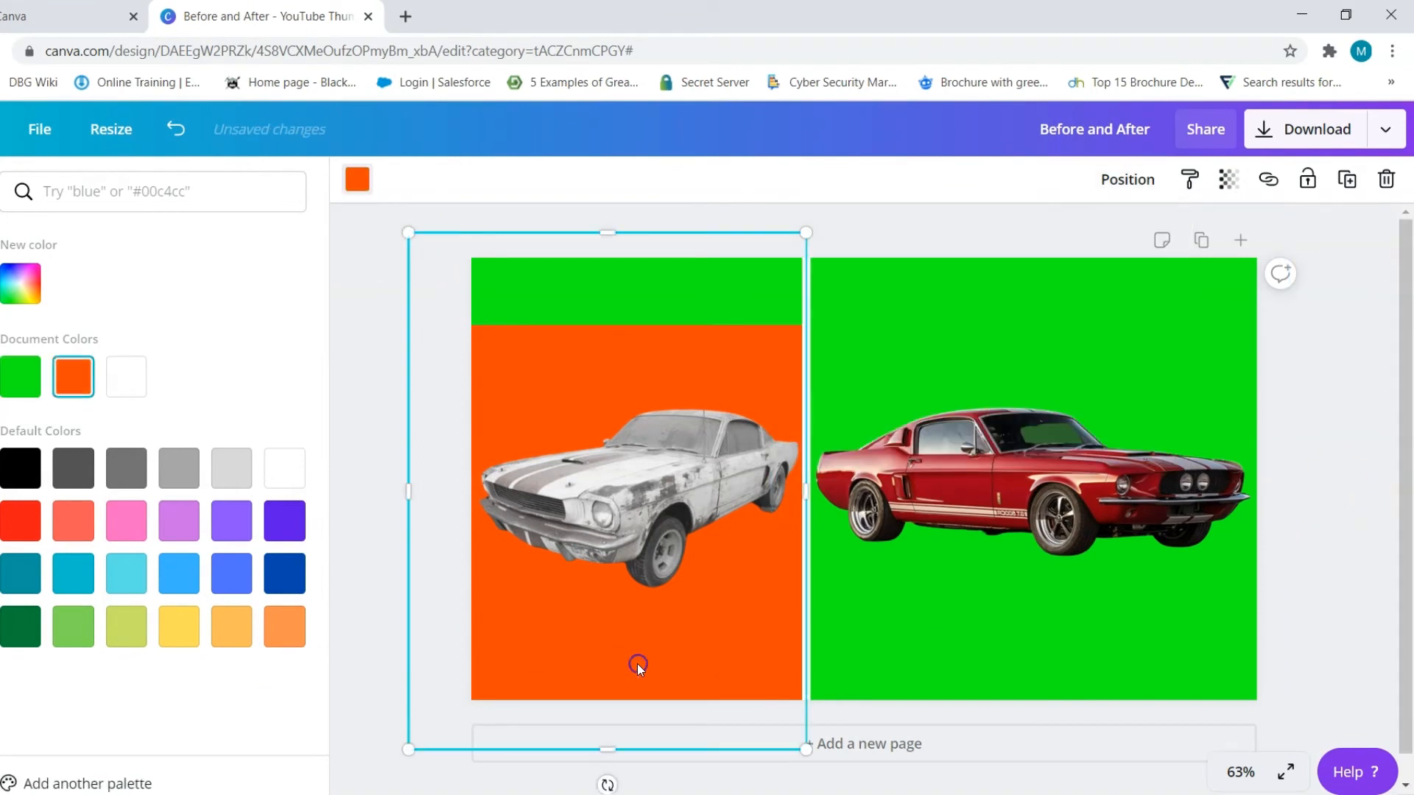
pyautogui.click(634, 301)
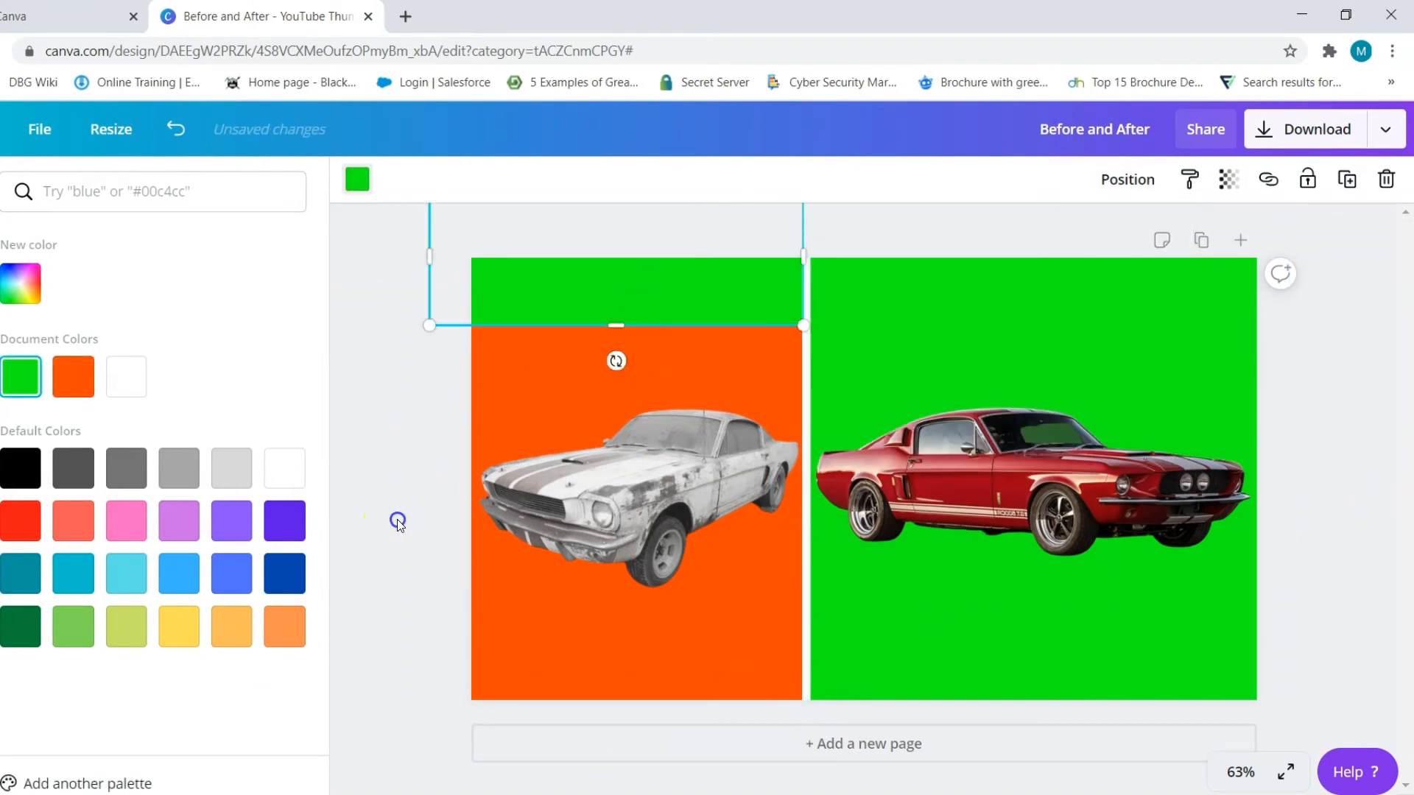
pyautogui.click(390, 524)
# Browse the heading options and font combinations for a text style that suits the thumbnail's titles.
pyautogui.click(32, 435)
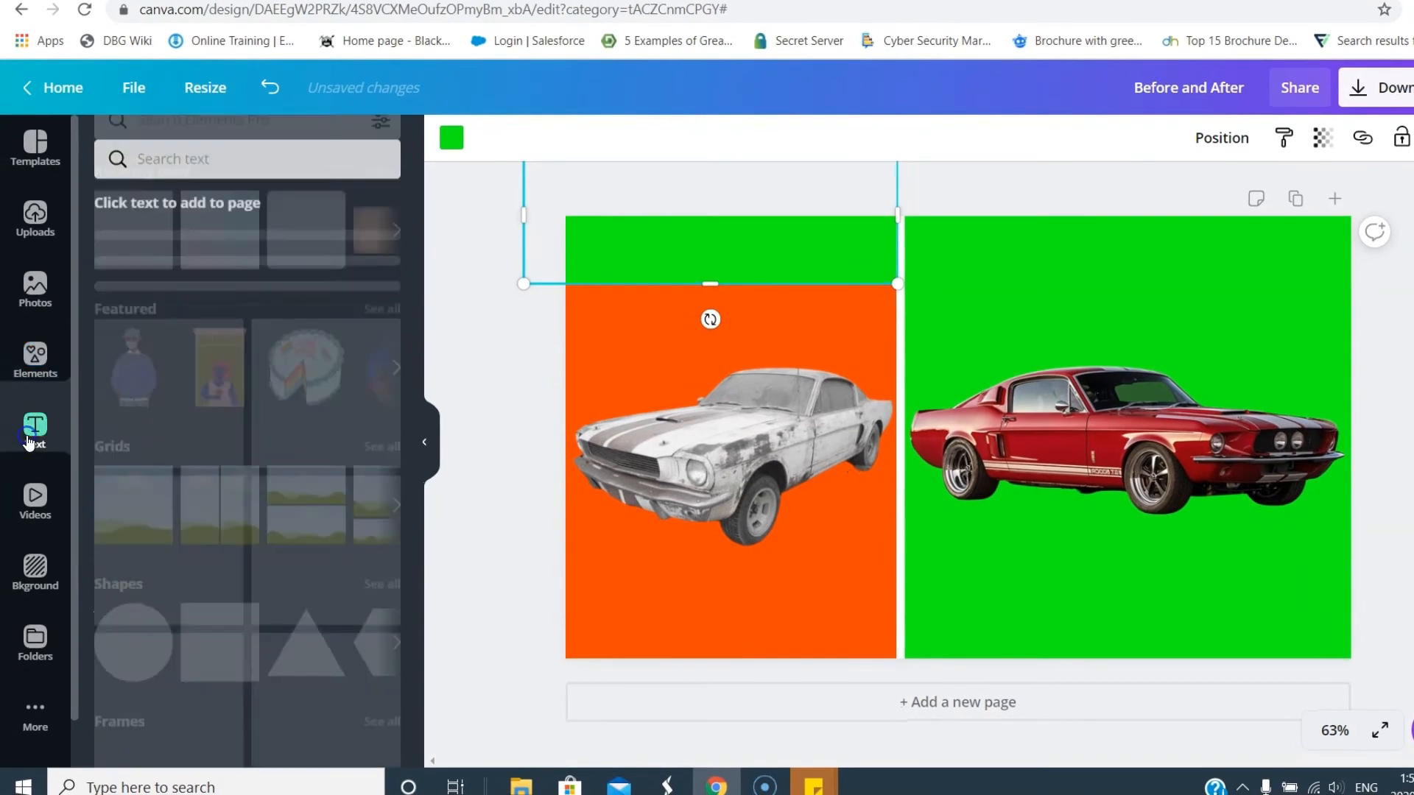
pyautogui.scroll(-5, 260, 343)
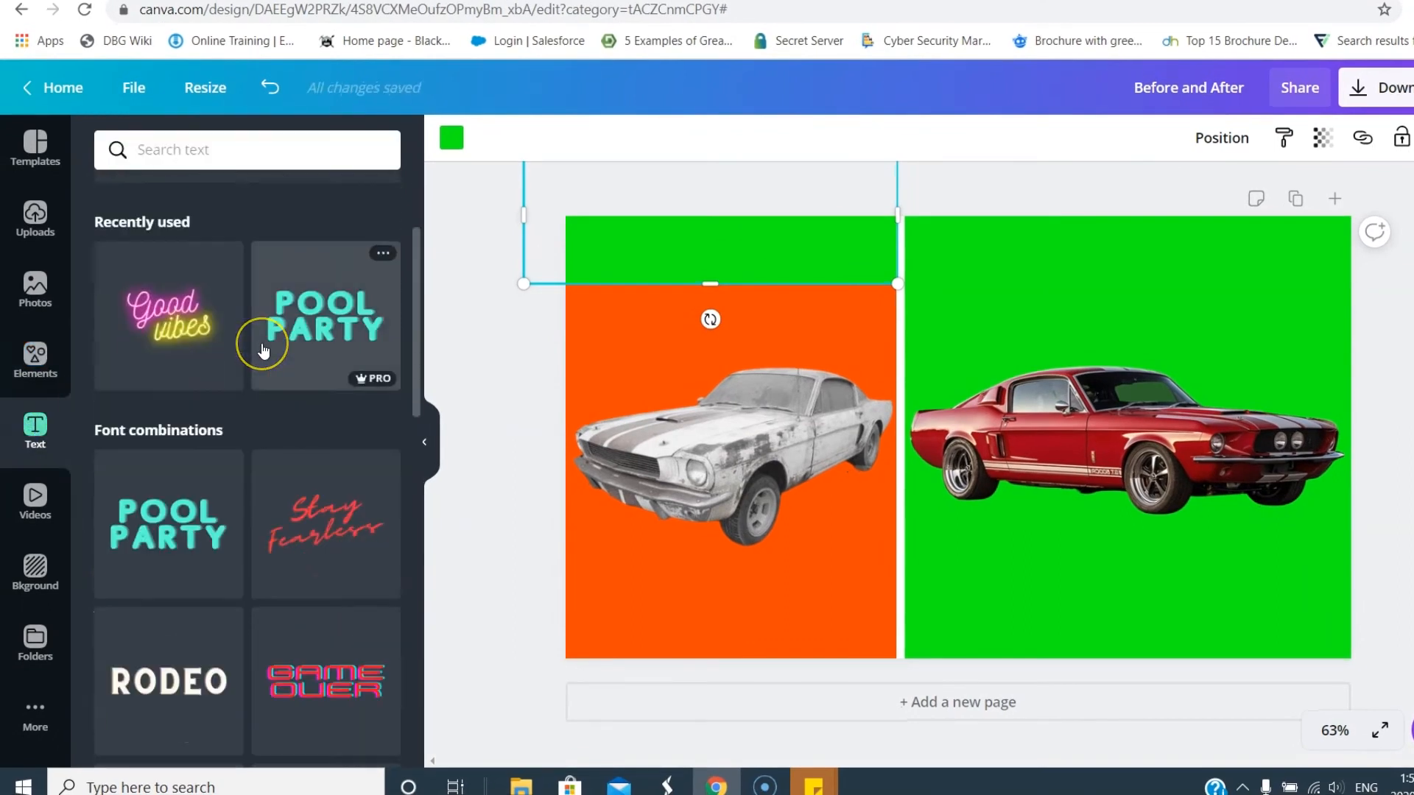
pyautogui.scroll(-7, 263, 351)
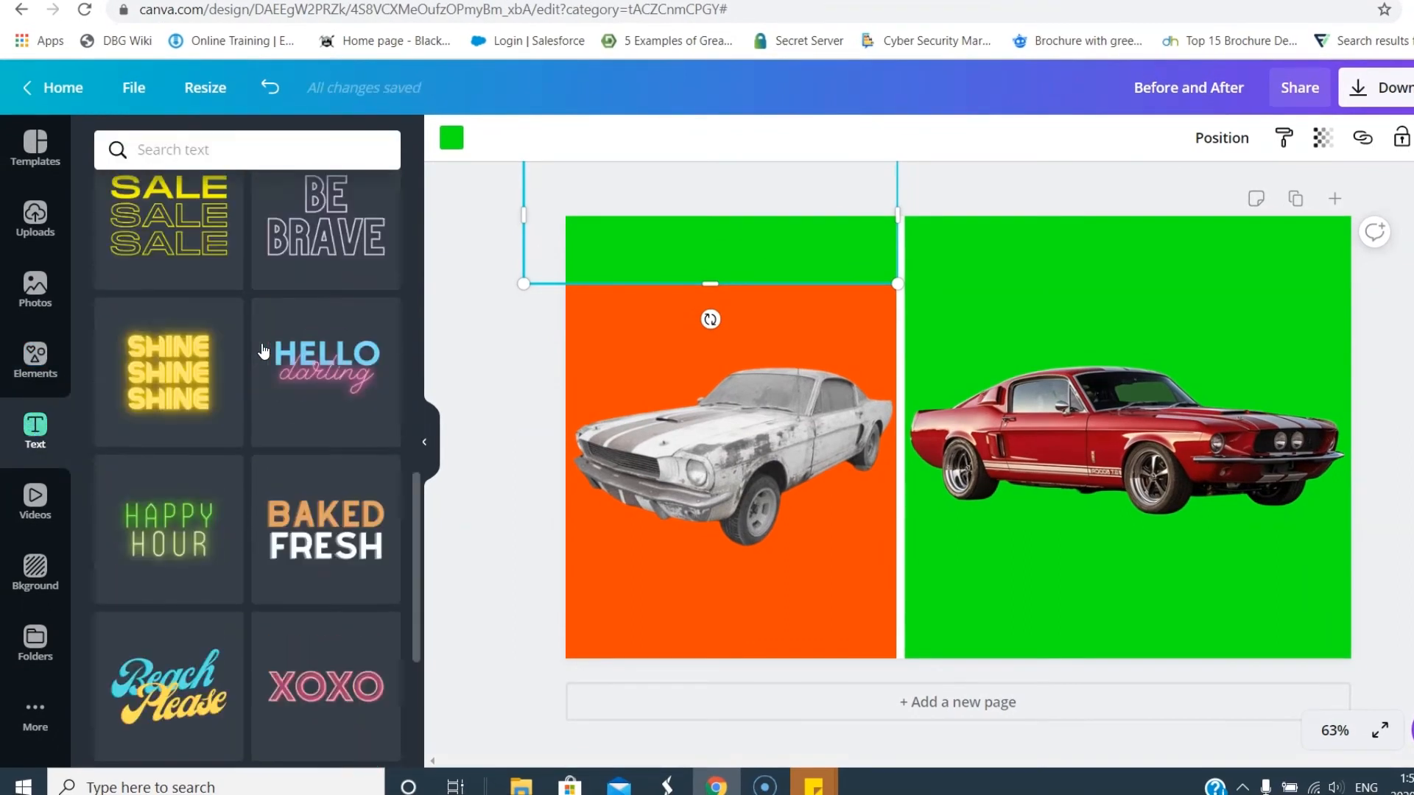
pyautogui.scroll(-10, 264, 351)
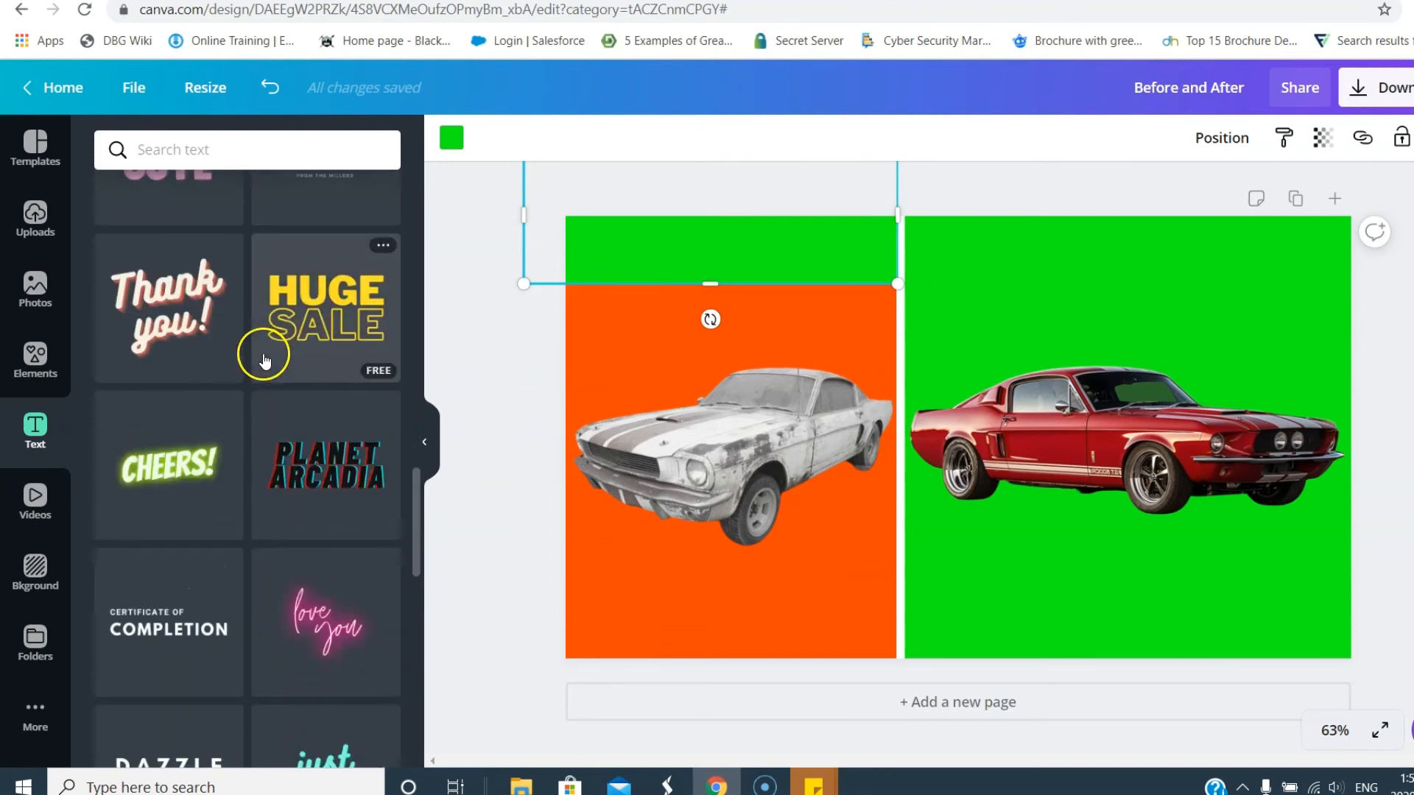
pyautogui.scroll(-7, 242, 473)
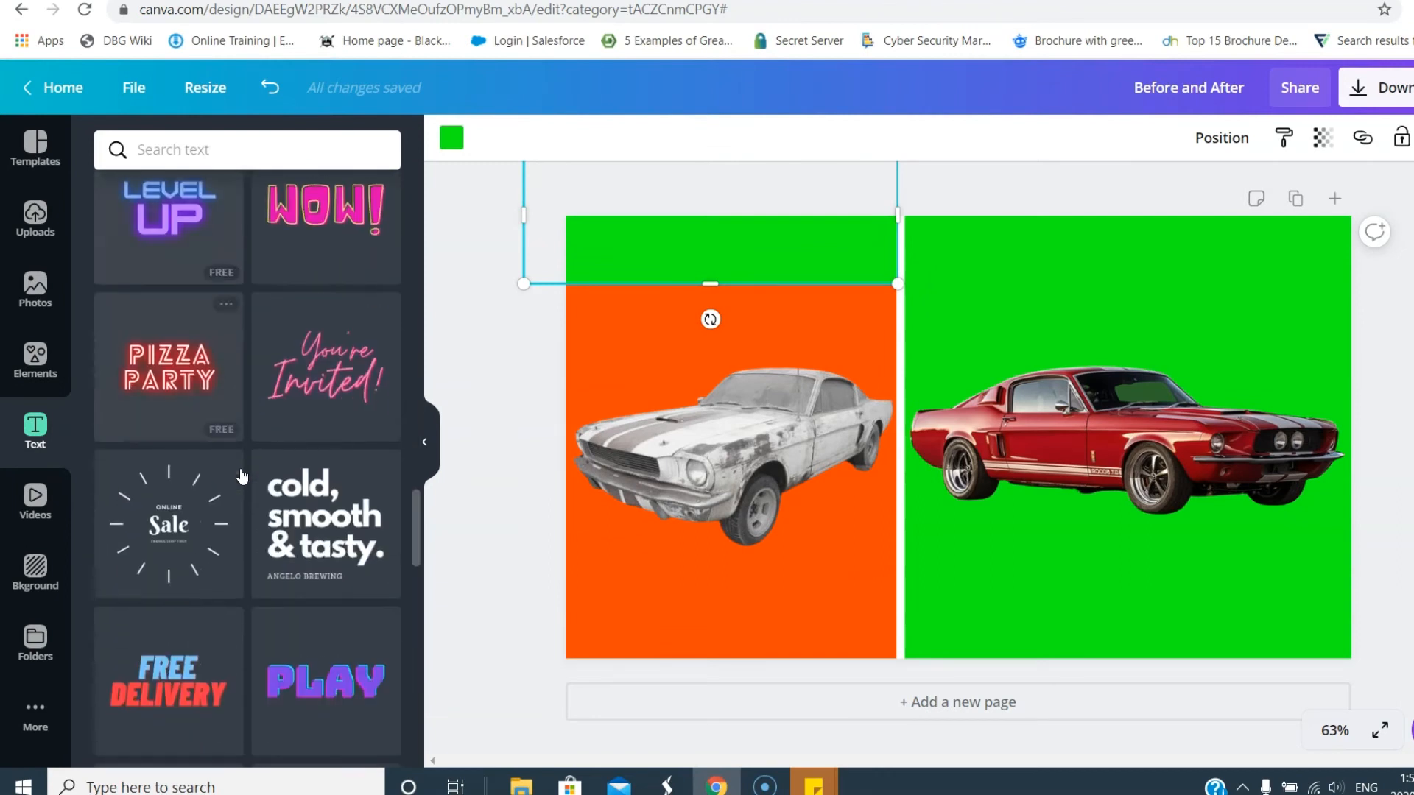
pyautogui.scroll(12, 242, 476)
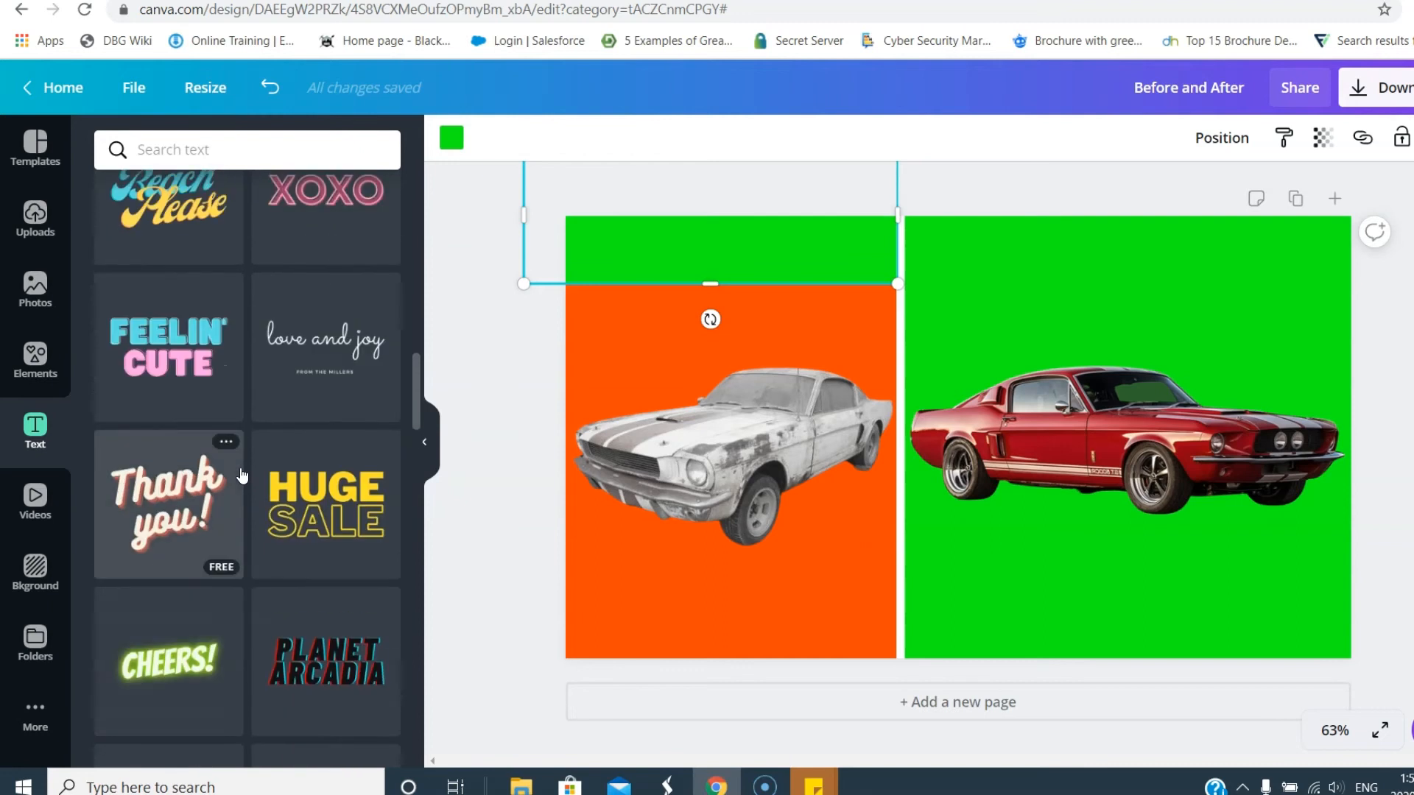
pyautogui.scroll(-3, 242, 475)
pyautogui.scroll(-2, 248, 471)
pyautogui.scroll(15, 342, 541)
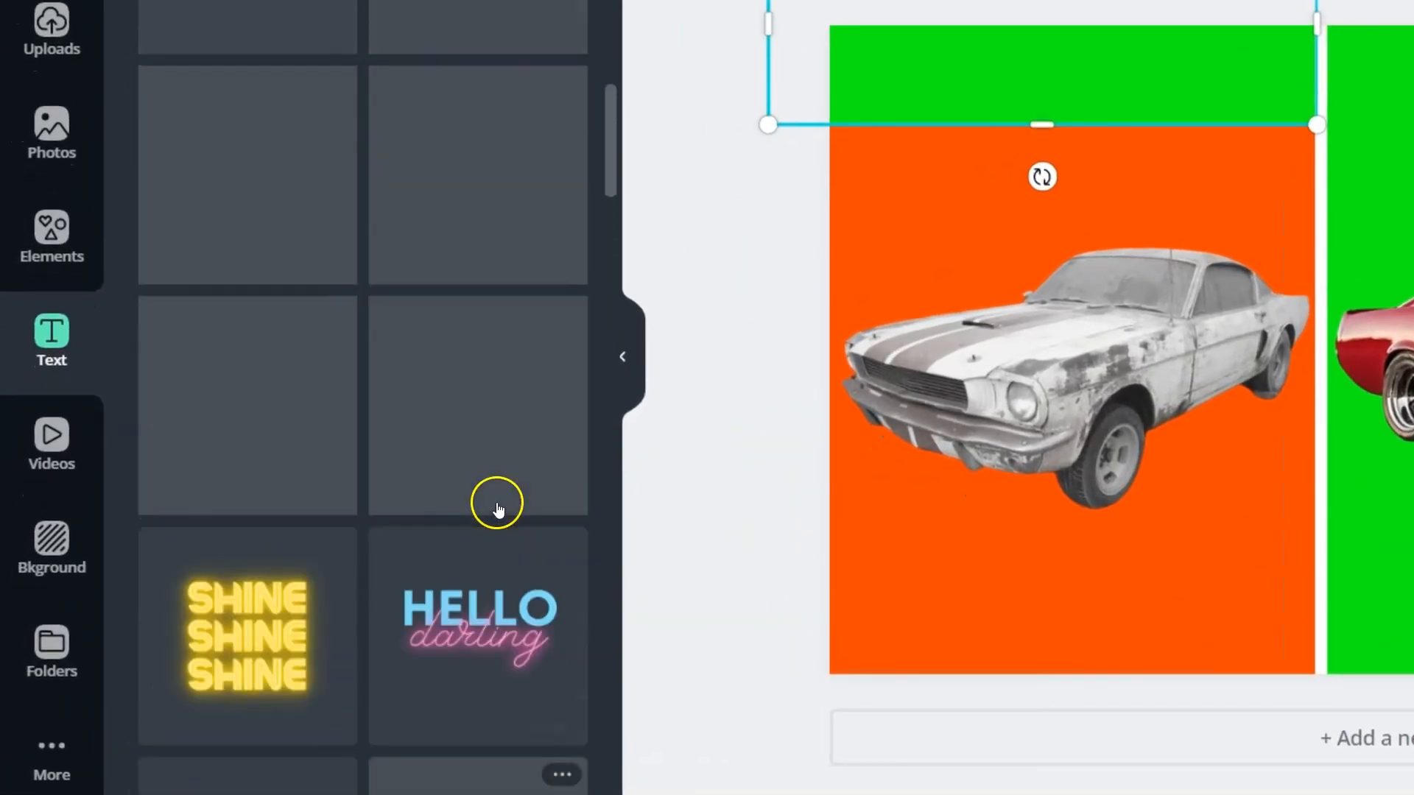
pyautogui.scroll(3, 498, 506)
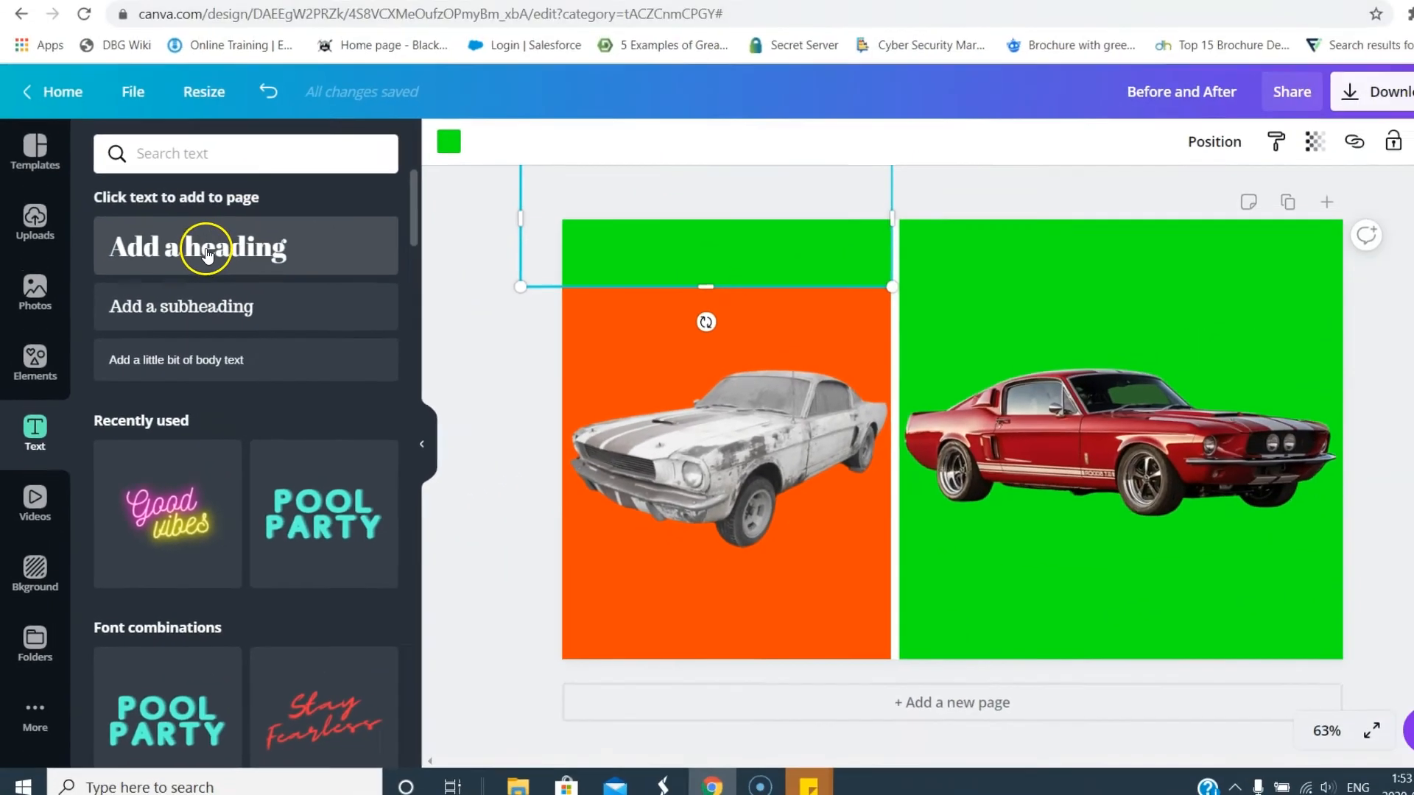
# Add a heading on the green banner above the rusty car and enlarge it to size 45.2.
pyautogui.click(197, 267)
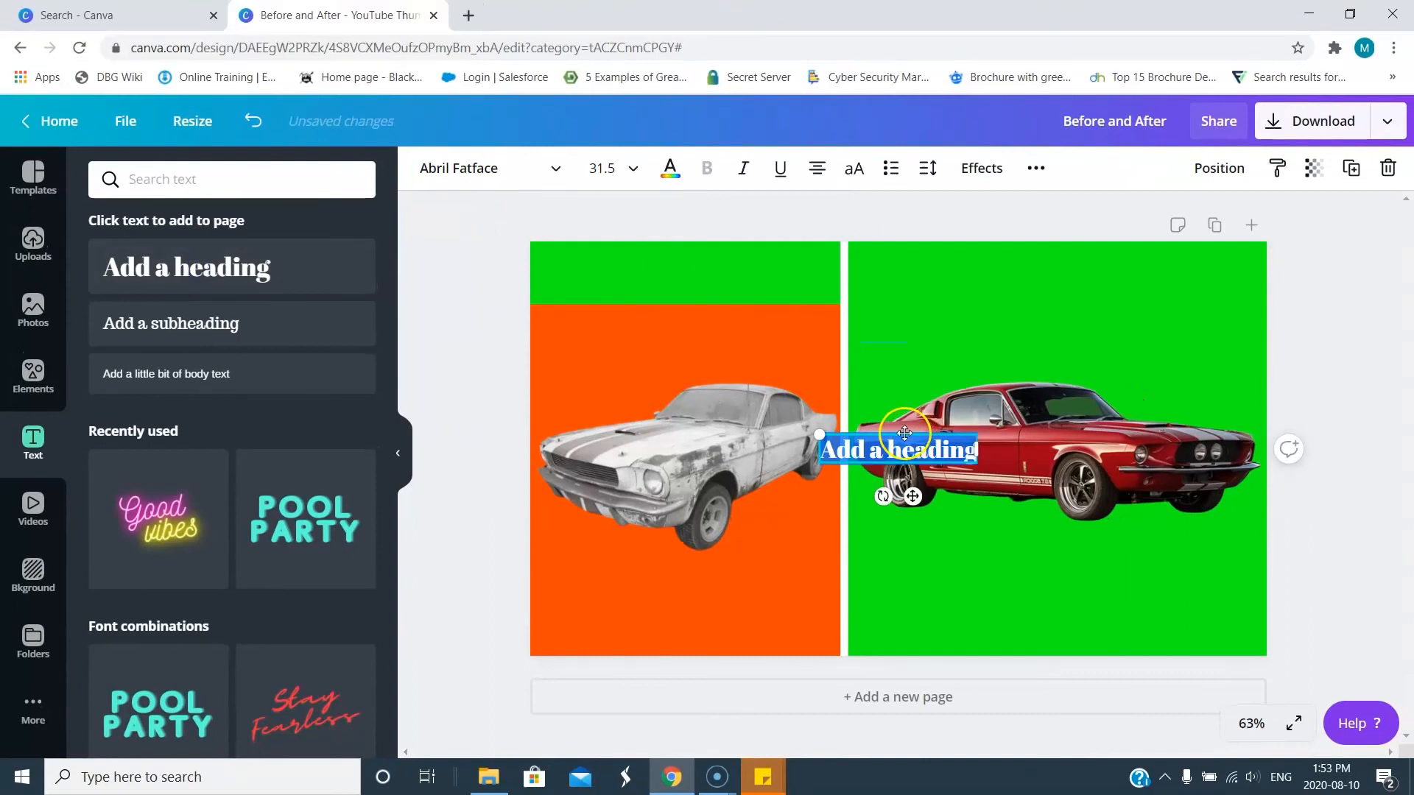
pyautogui.moveTo(902, 428); pyautogui.dragTo(648, 250)
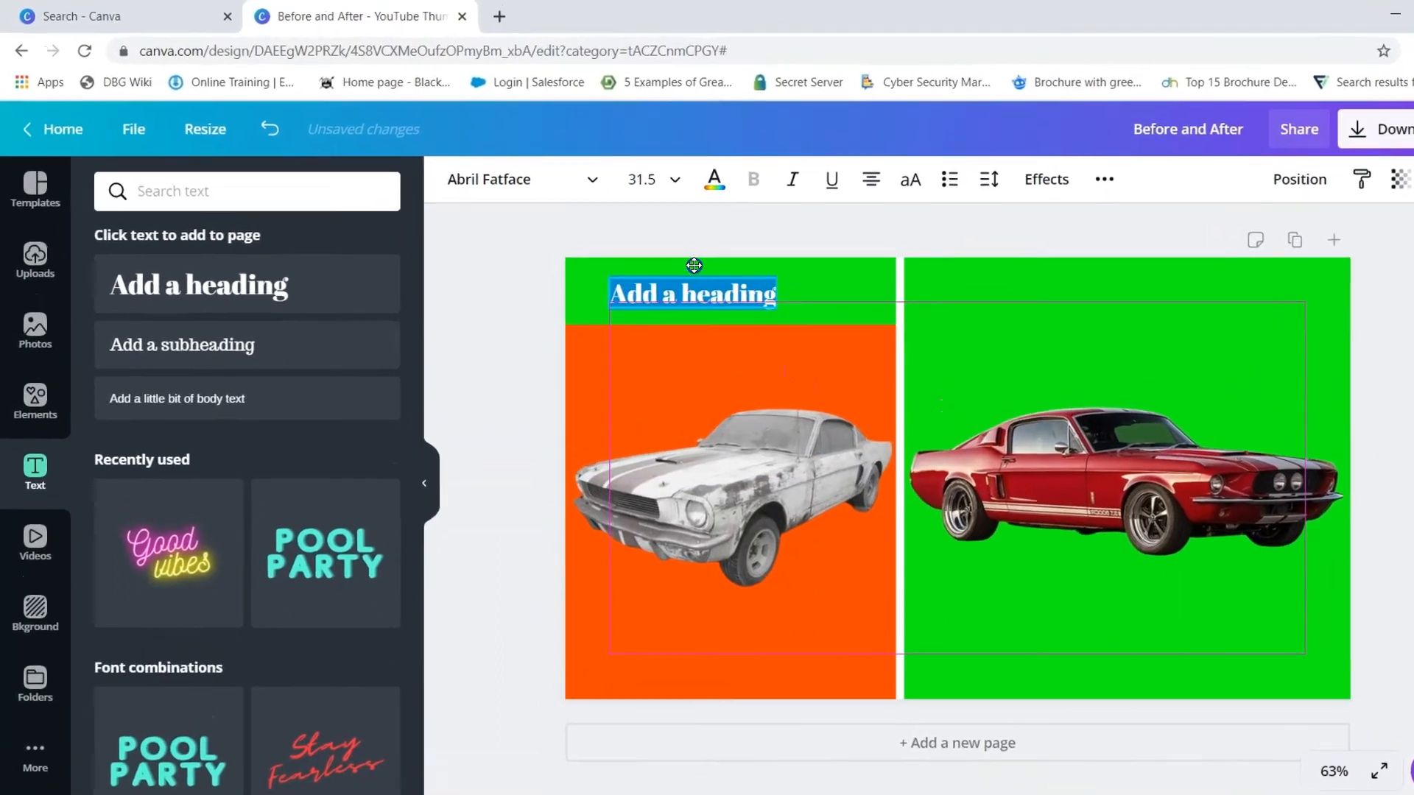
pyautogui.moveTo(857, 339); pyautogui.dragTo(940, 339)
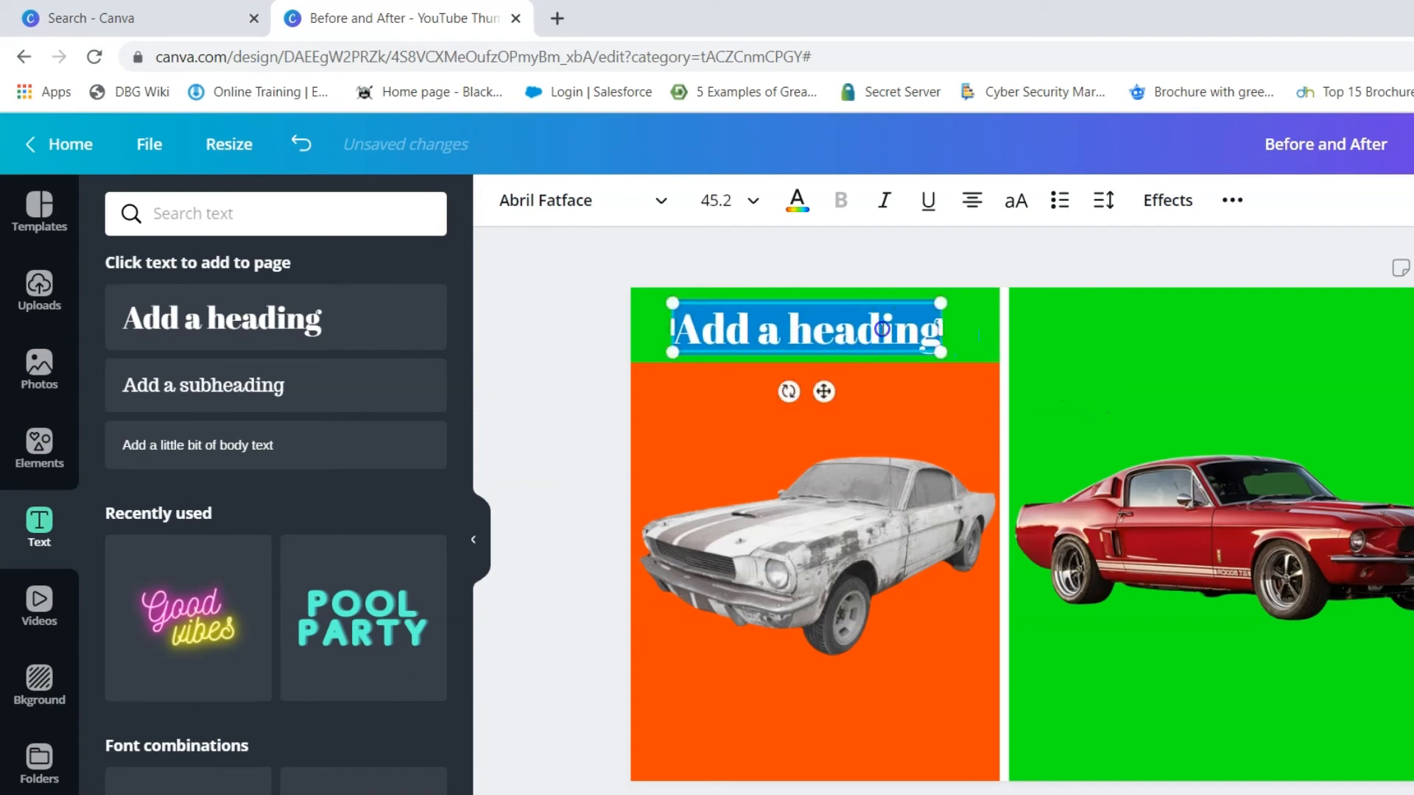
# Replace the heading's placeholder text with BEFORE.
pyautogui.click(924, 339)
pyautogui.press('BackSpace')
pyautogui.press('BackSpace')
pyautogui.press('BackSpace')
pyautogui.press('BackSpace')
pyautogui.press('BackSpace')
pyautogui.press('BackSpace')
pyautogui.press('BackSpace')
pyautogui.press('BackSpace')
pyautogui.press('BackSpace')
pyautogui.press('BackSpace')
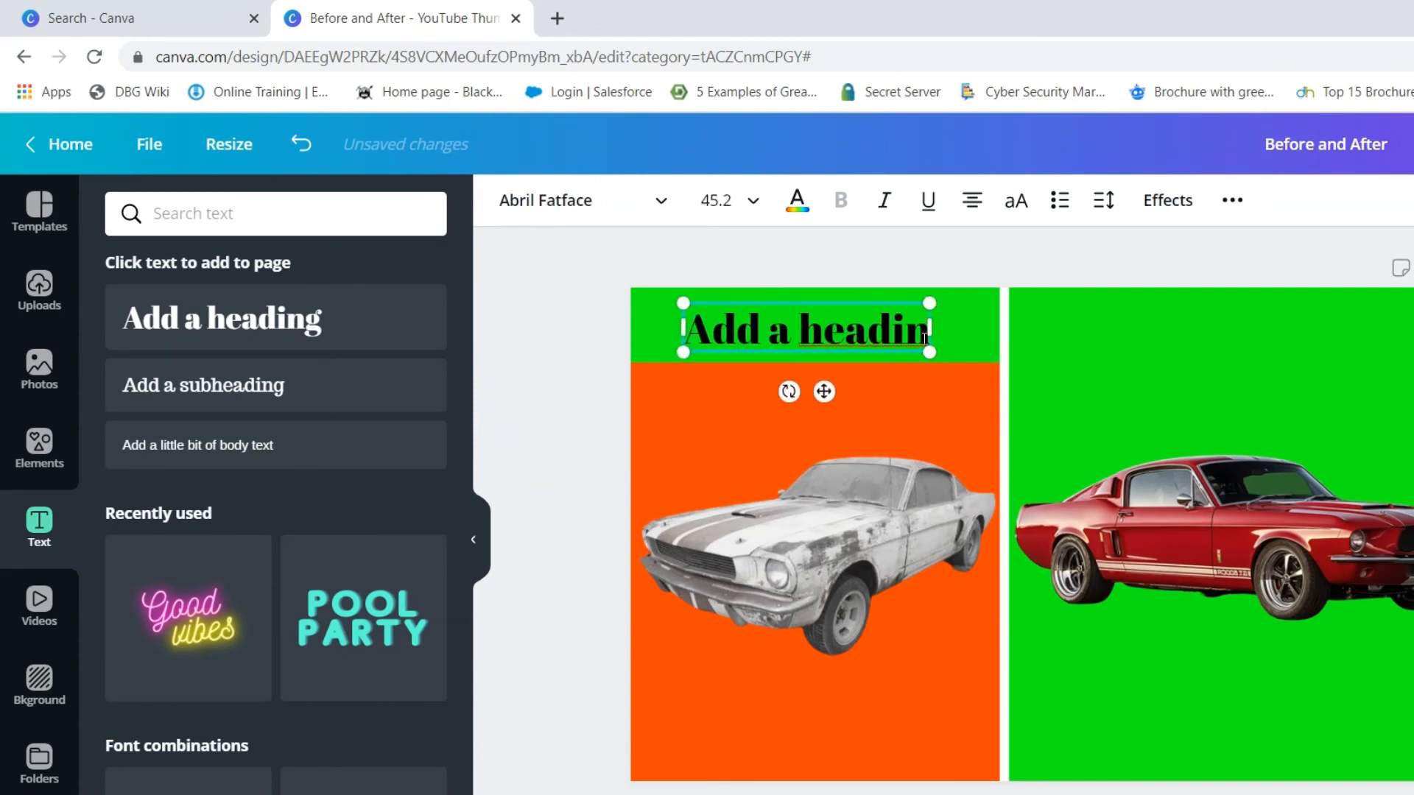
pyautogui.press('BackSpace')
pyautogui.press('BackSpace')
pyautogui.press('BackSpace')
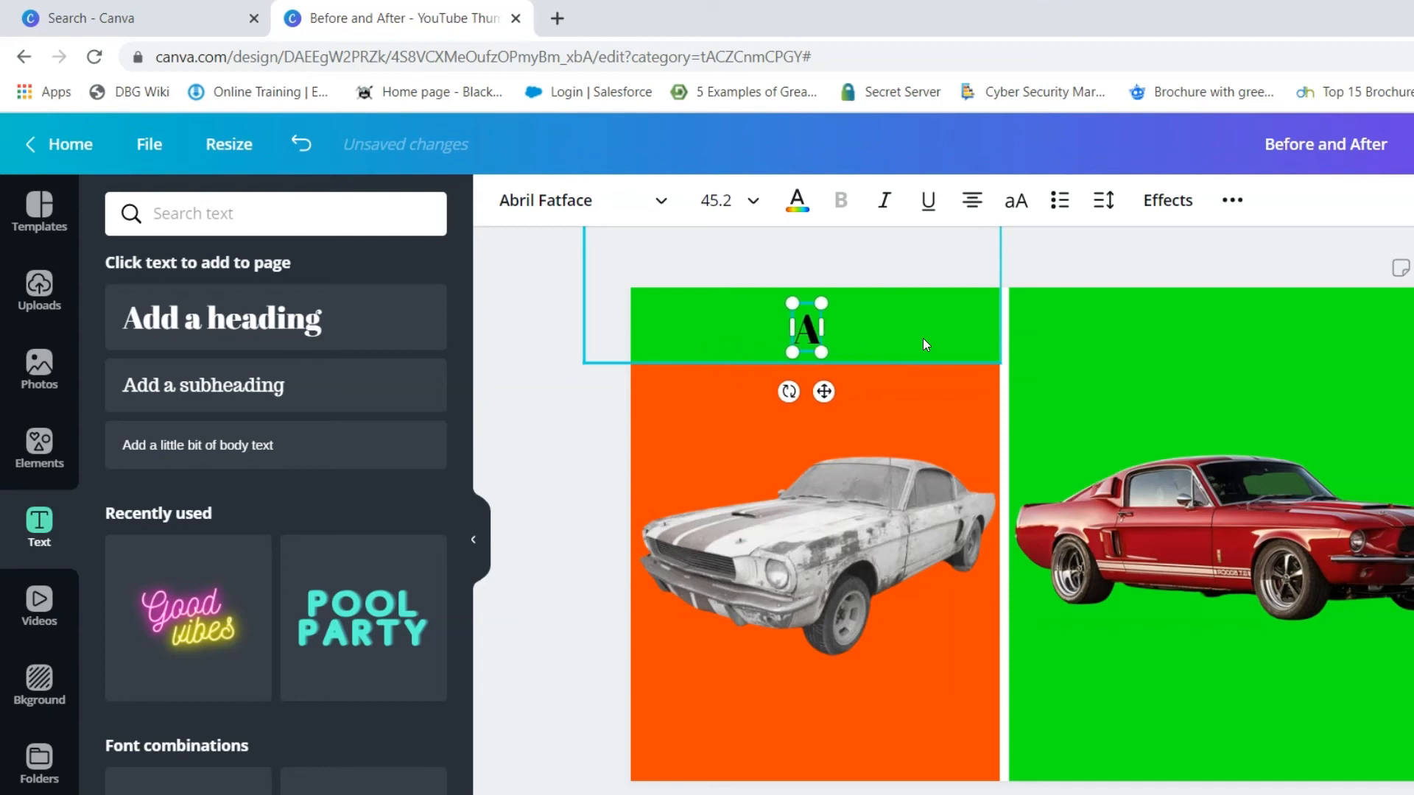
pyautogui.write('BEFORE')
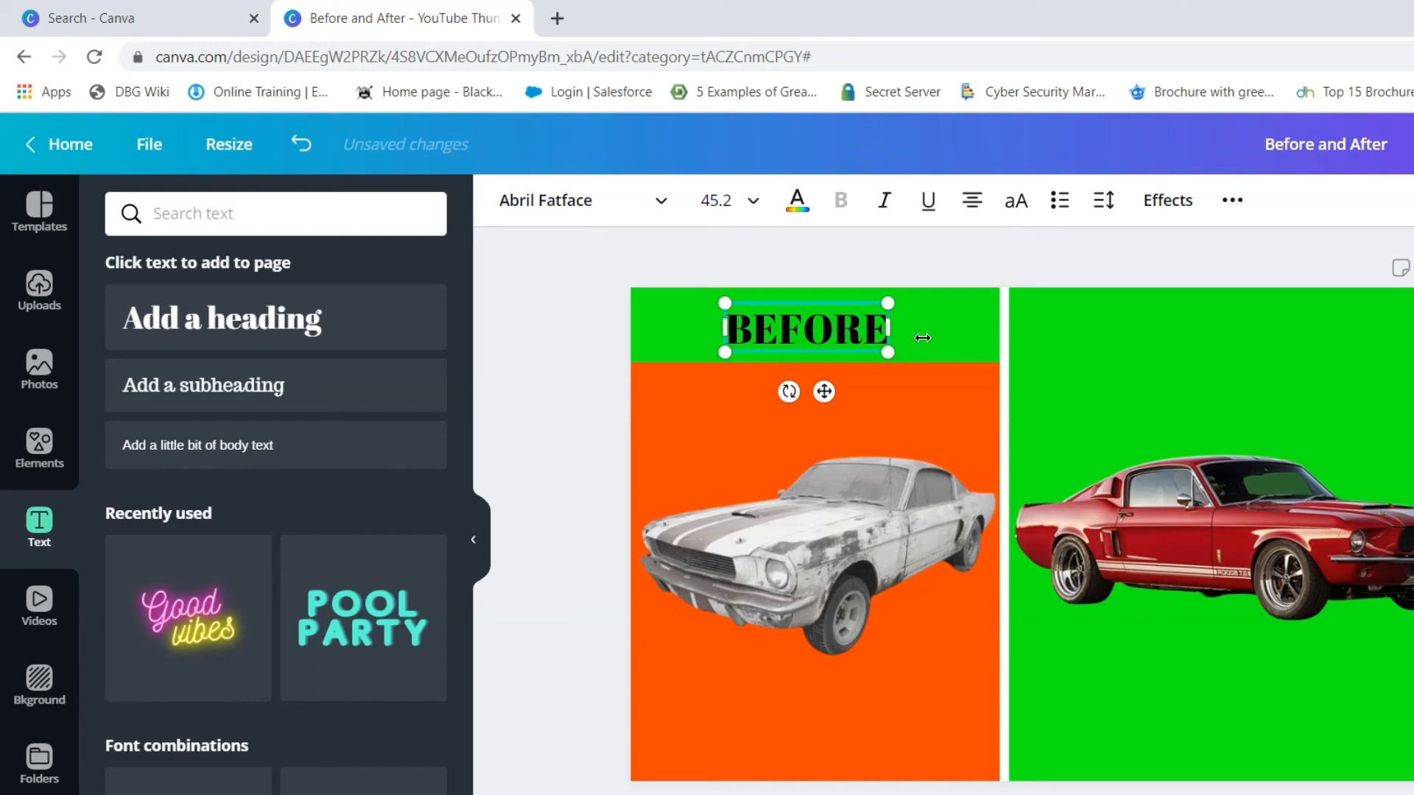
# Enlarge the BEFORE title to size 66.6 and centre it on the green banner.
pyautogui.moveTo(891, 349); pyautogui.dragTo(967, 374)
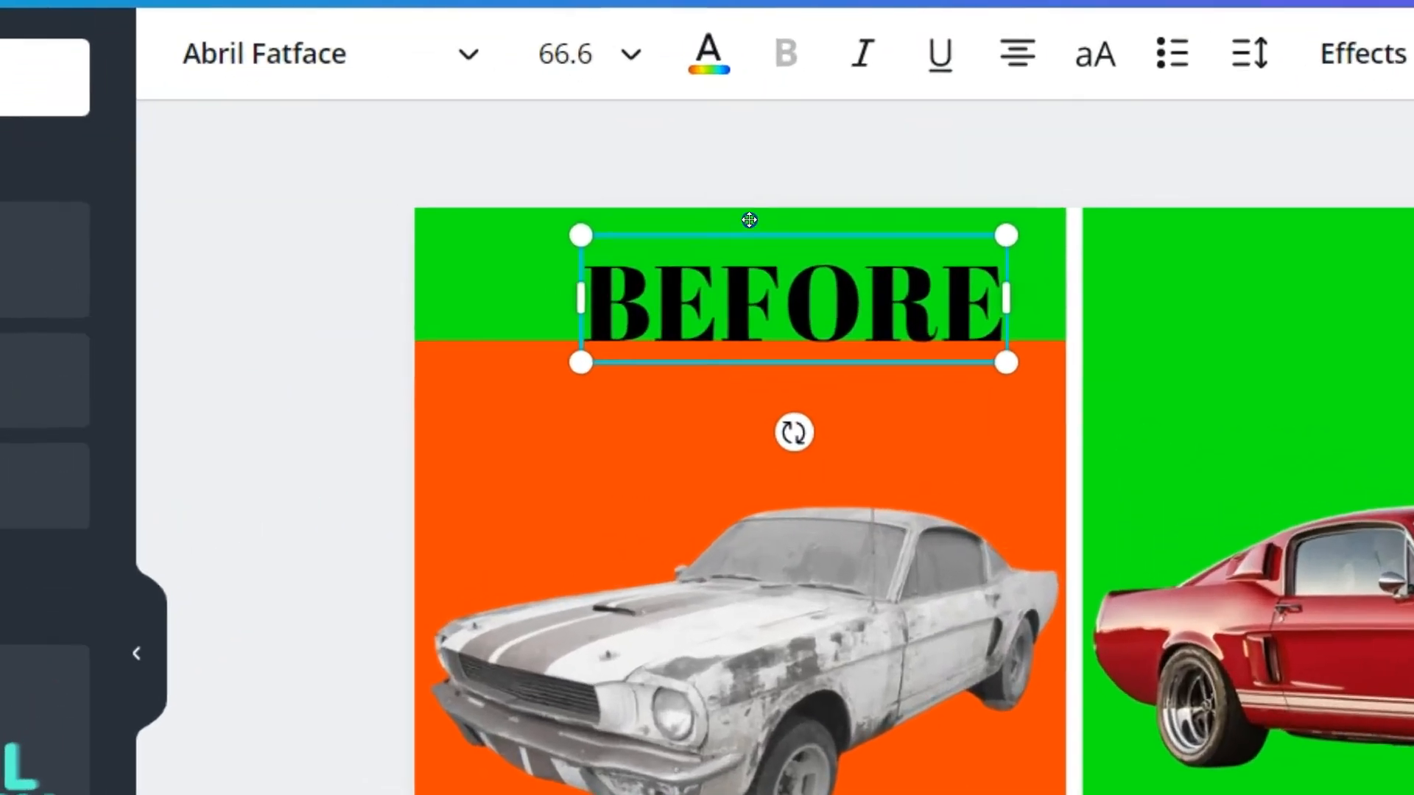
pyautogui.moveTo(819, 296); pyautogui.dragTo(781, 283)
pyautogui.moveTo(669, 196); pyautogui.dragTo(691, 200)
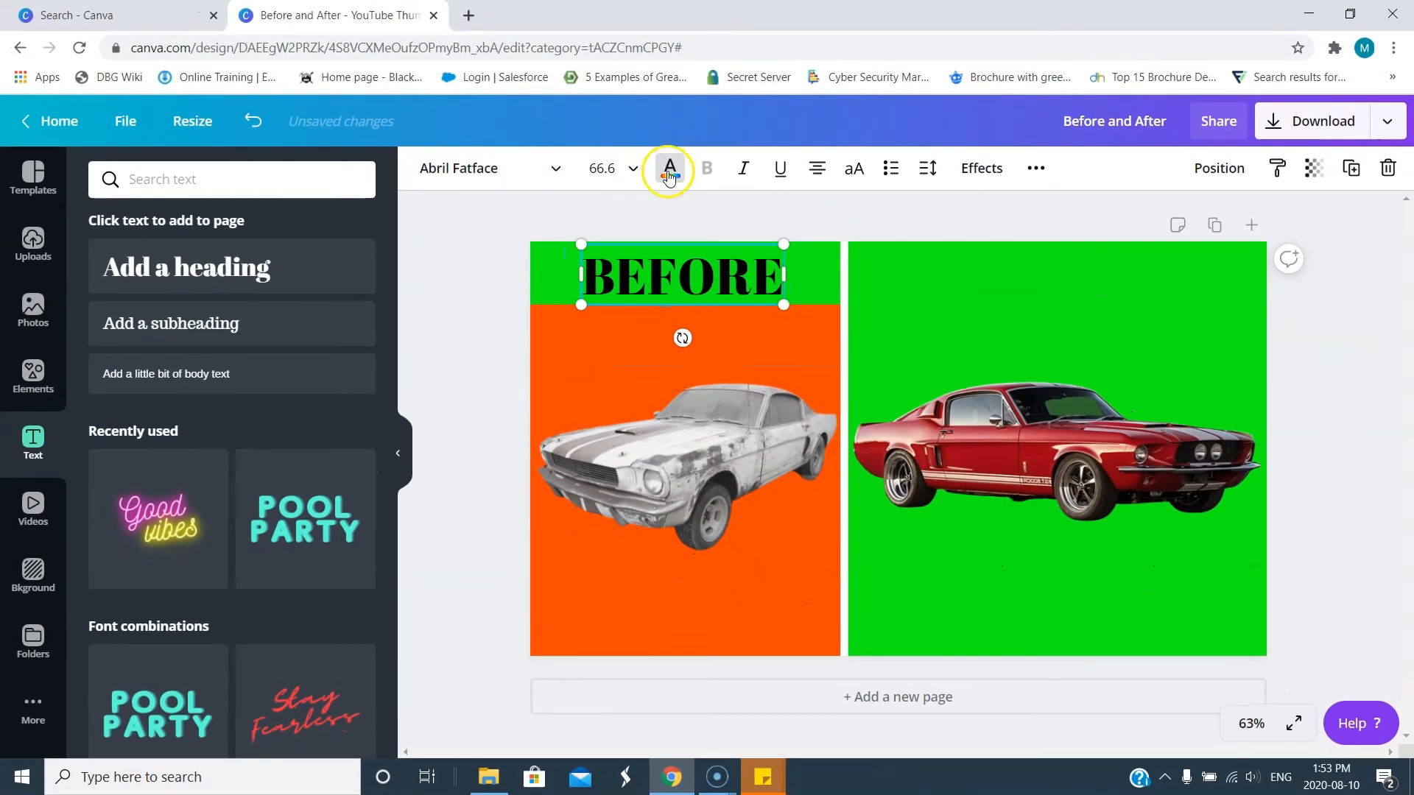
# Colour the BEFORE title white and change its font to Luckiest Guy.
pyautogui.click(667, 169)
pyautogui.click(254, 365)
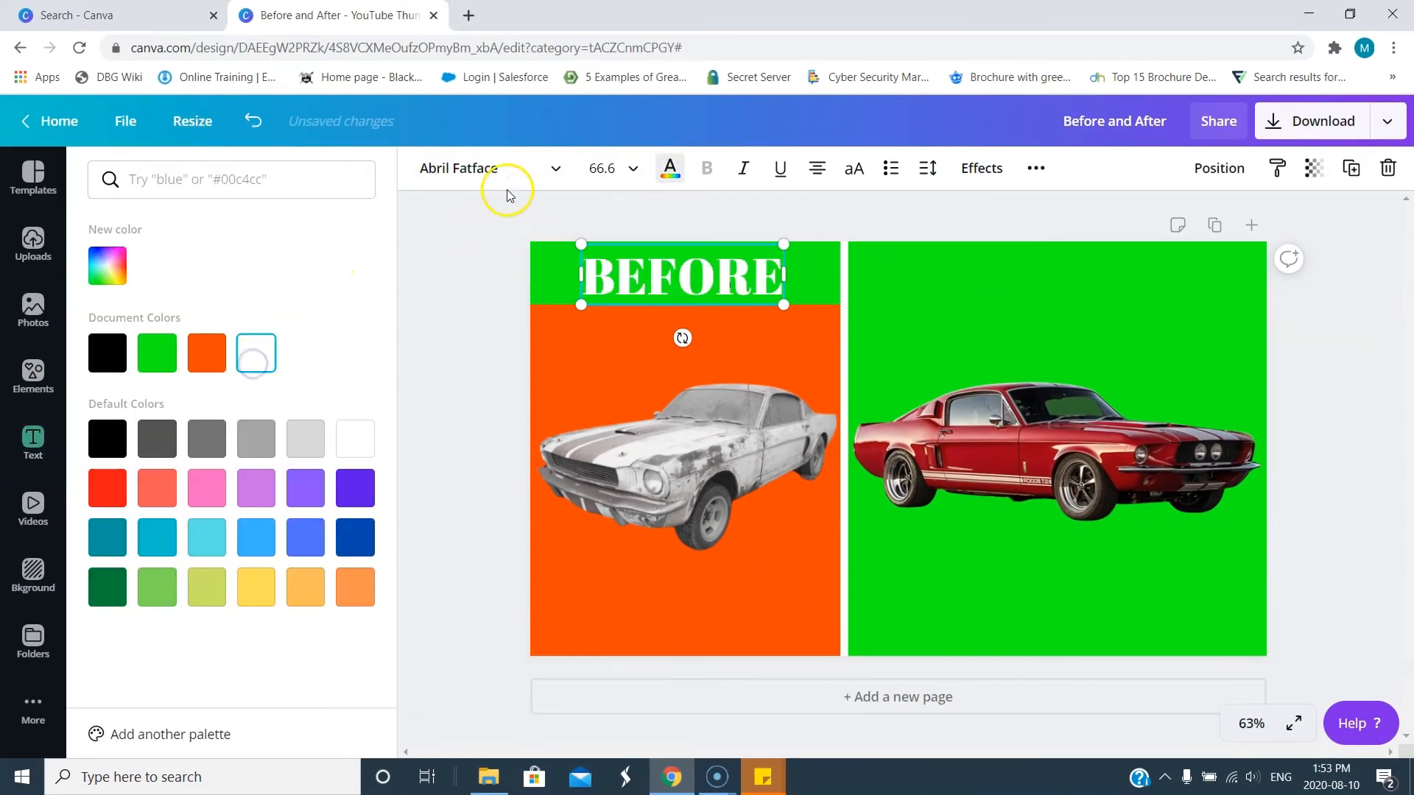
pyautogui.click(483, 171)
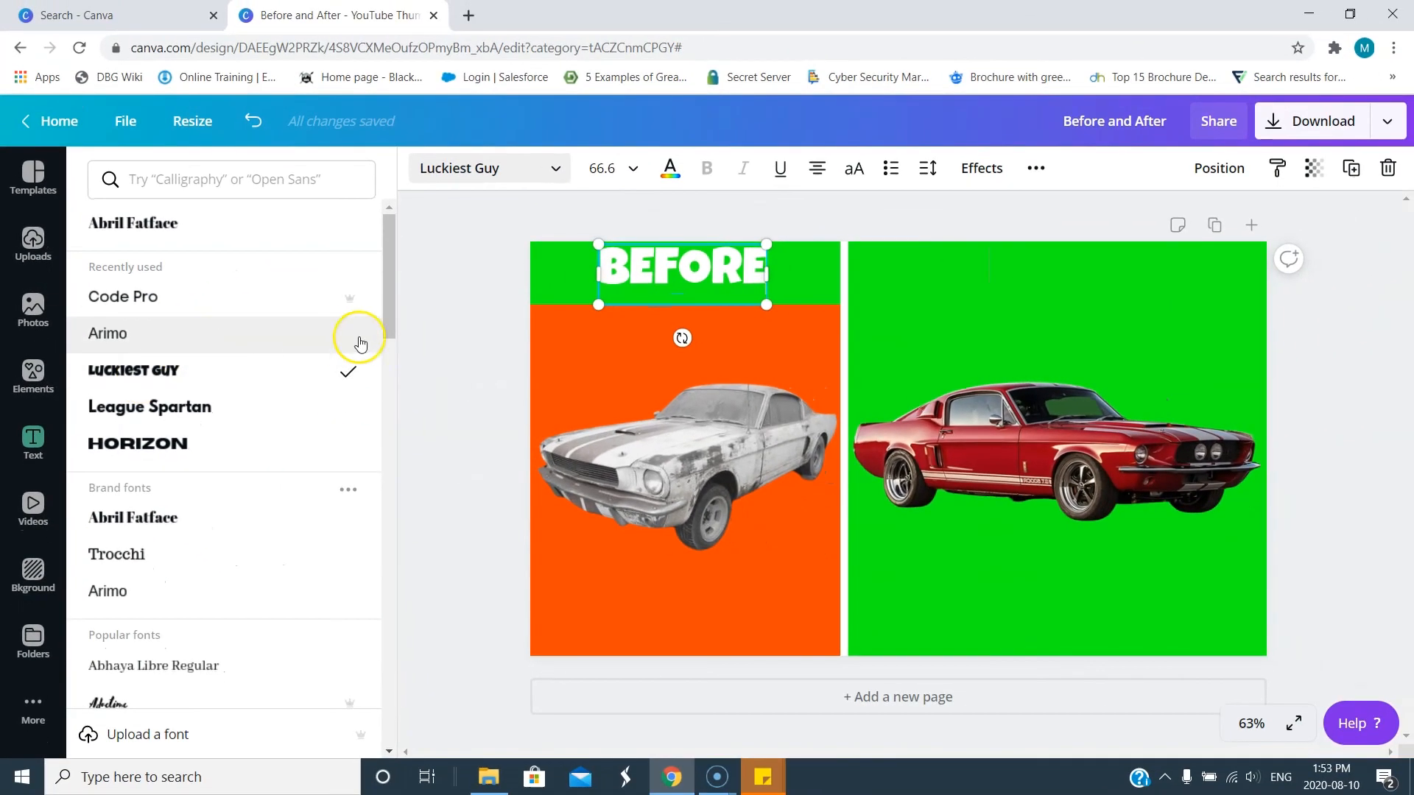
# Enlarge the BEFORE title to size 85.6 and reposition it so the letters sit centred within the green banner.
pyautogui.moveTo(593, 312); pyautogui.dragTo(556, 350)
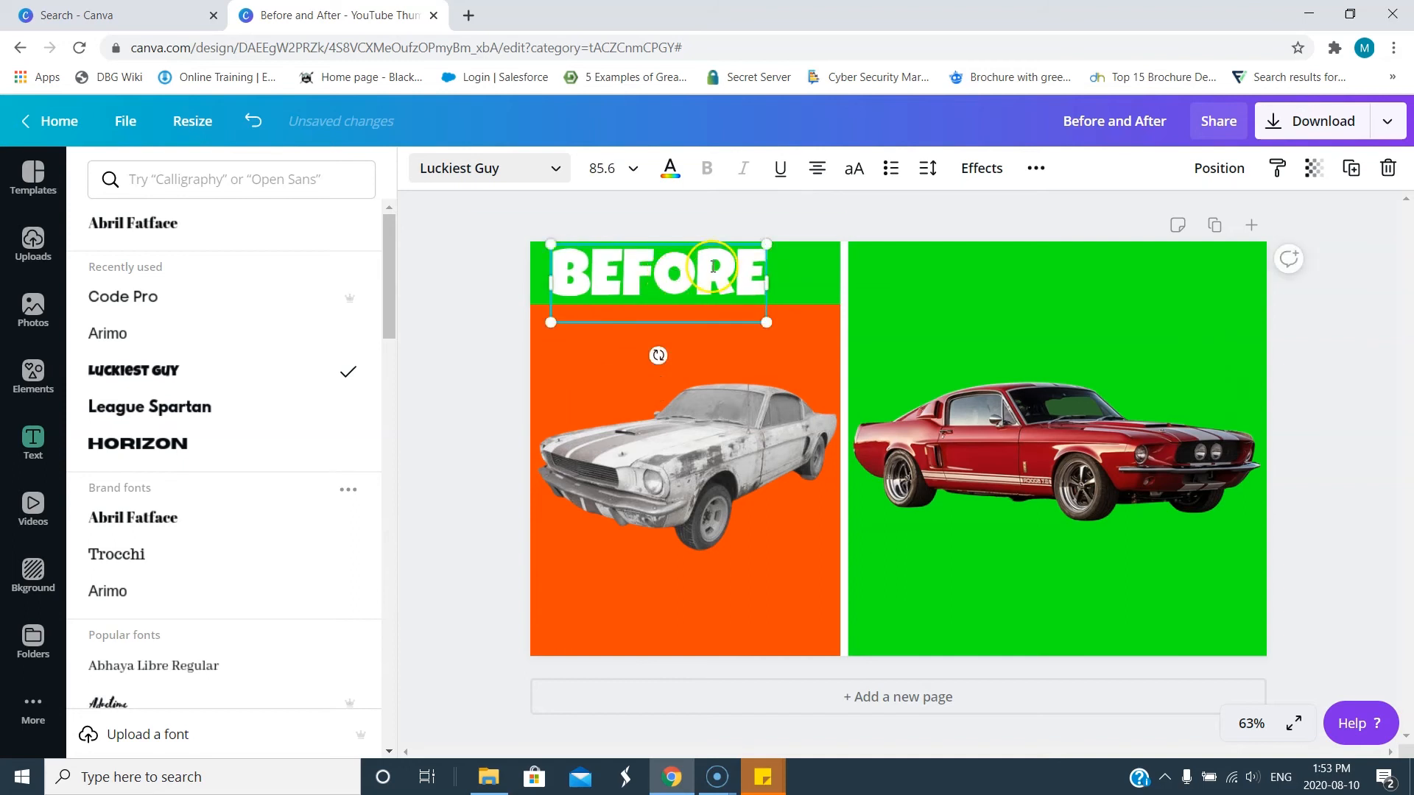
pyautogui.moveTo(707, 237); pyautogui.dragTo(724, 240)
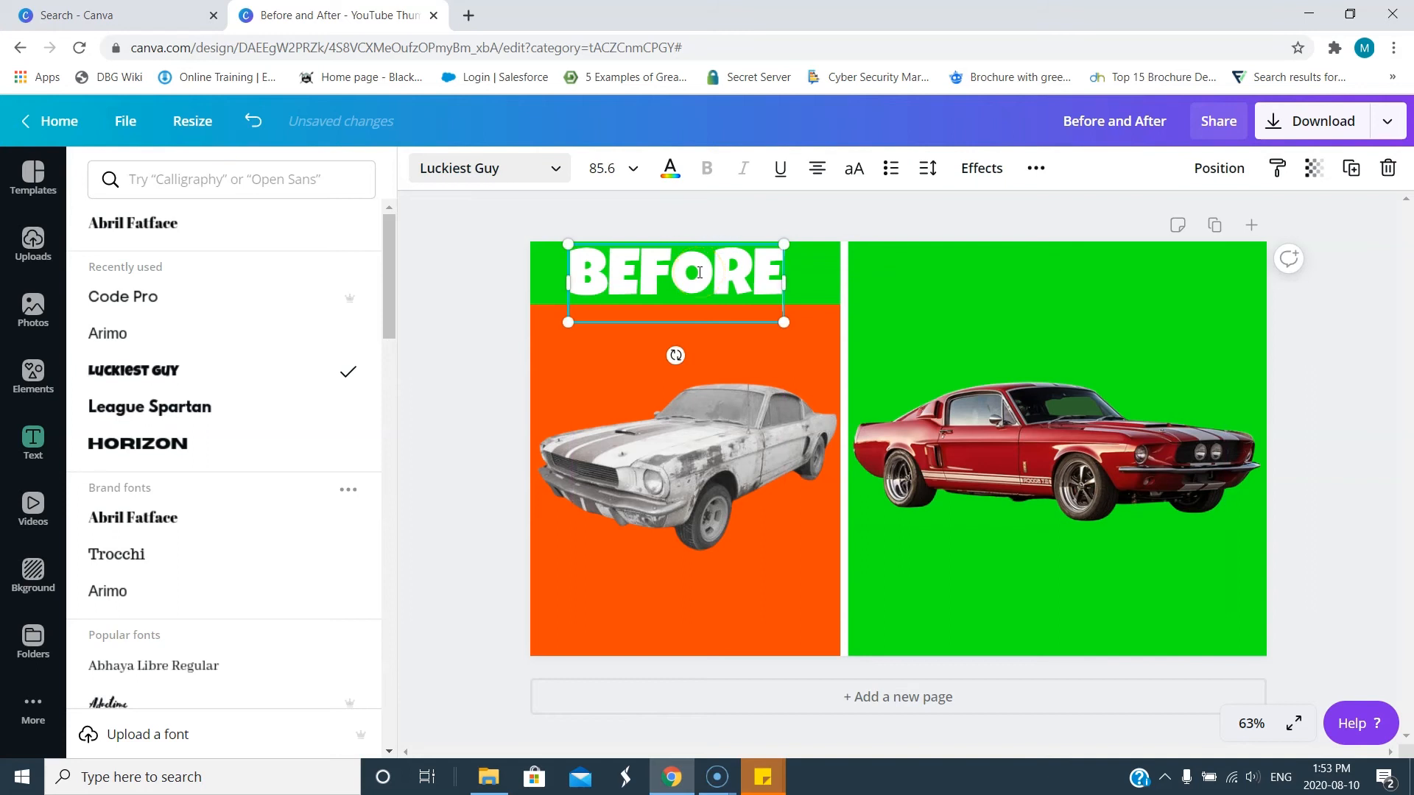
pyautogui.moveTo(681, 240); pyautogui.dragTo(680, 247)
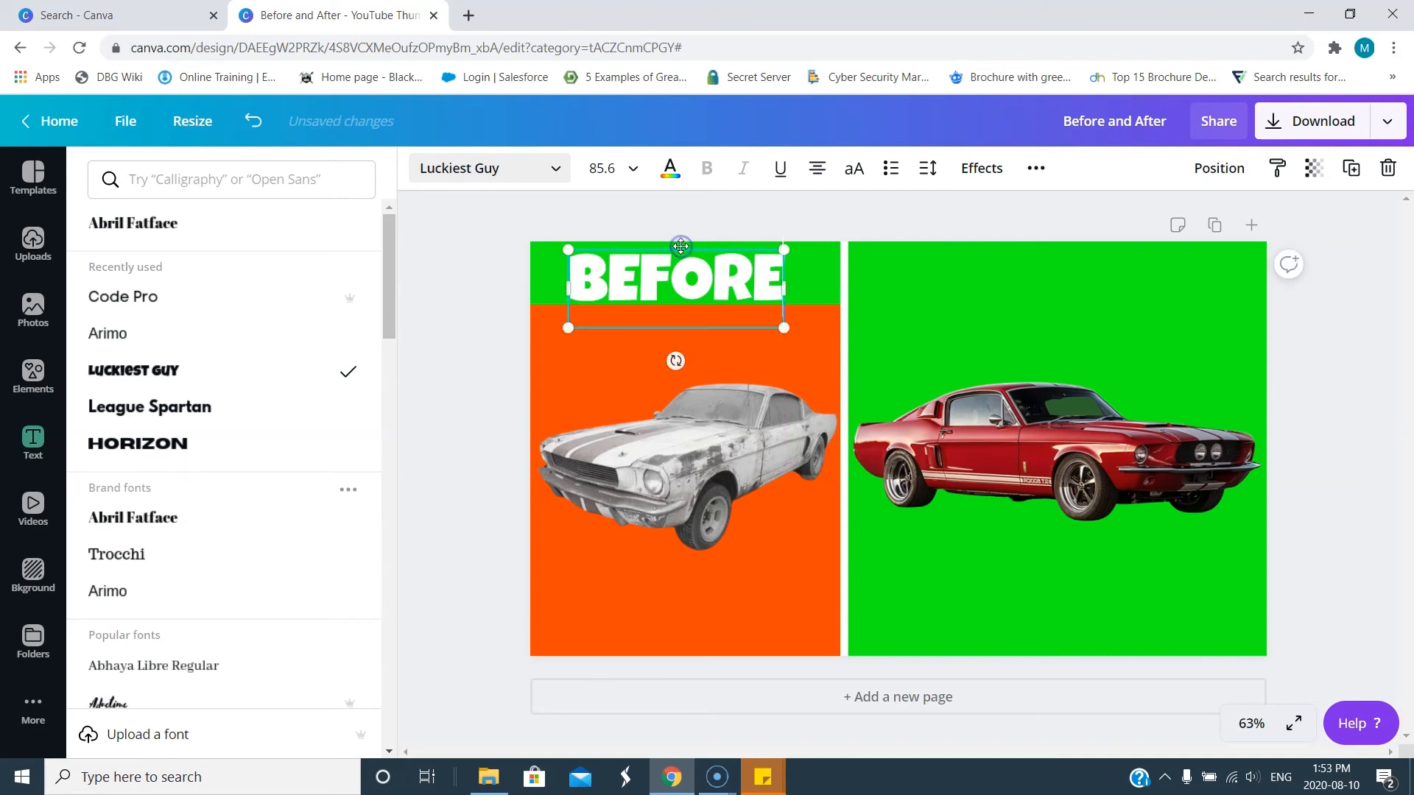
pyautogui.click(676, 247)
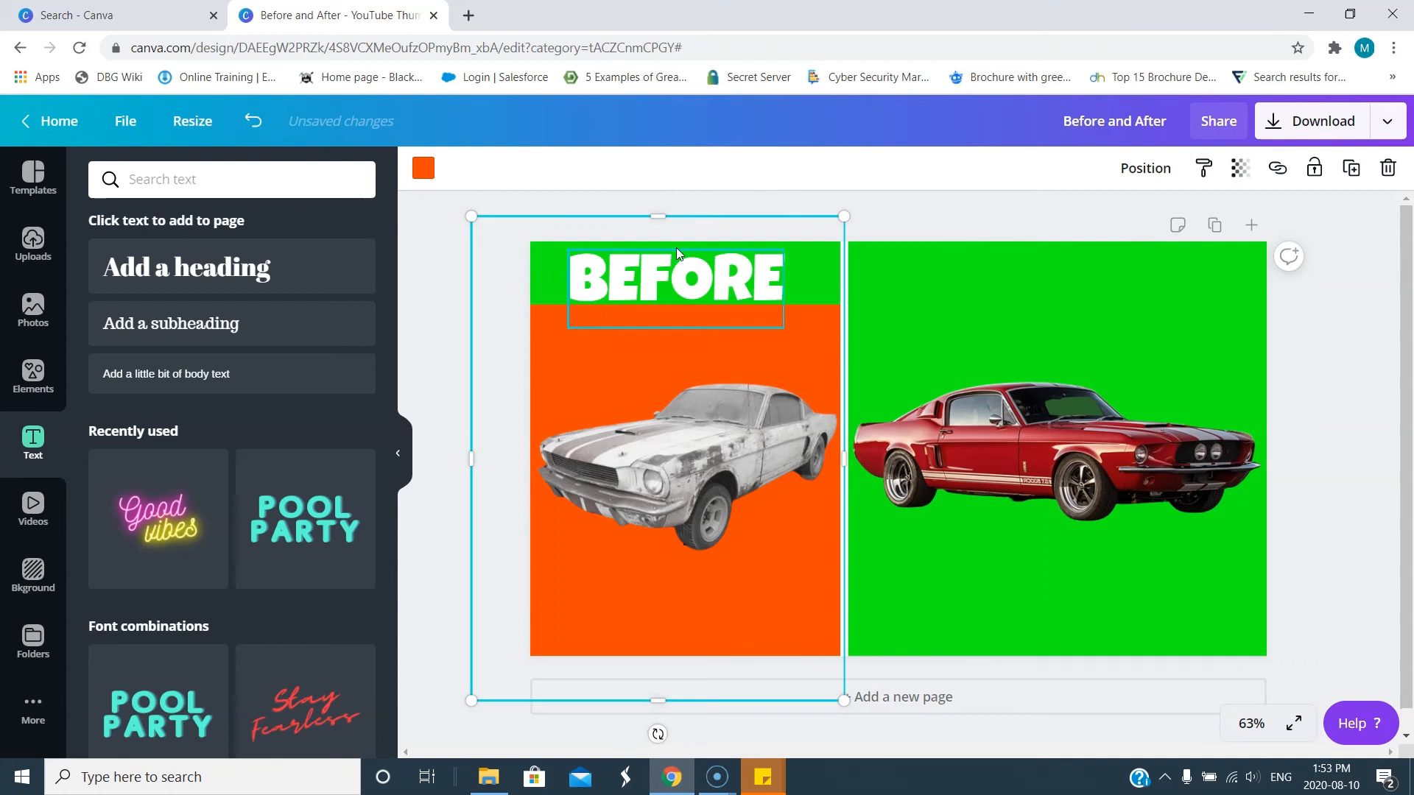
pyautogui.click(612, 371)
pyautogui.click(630, 269)
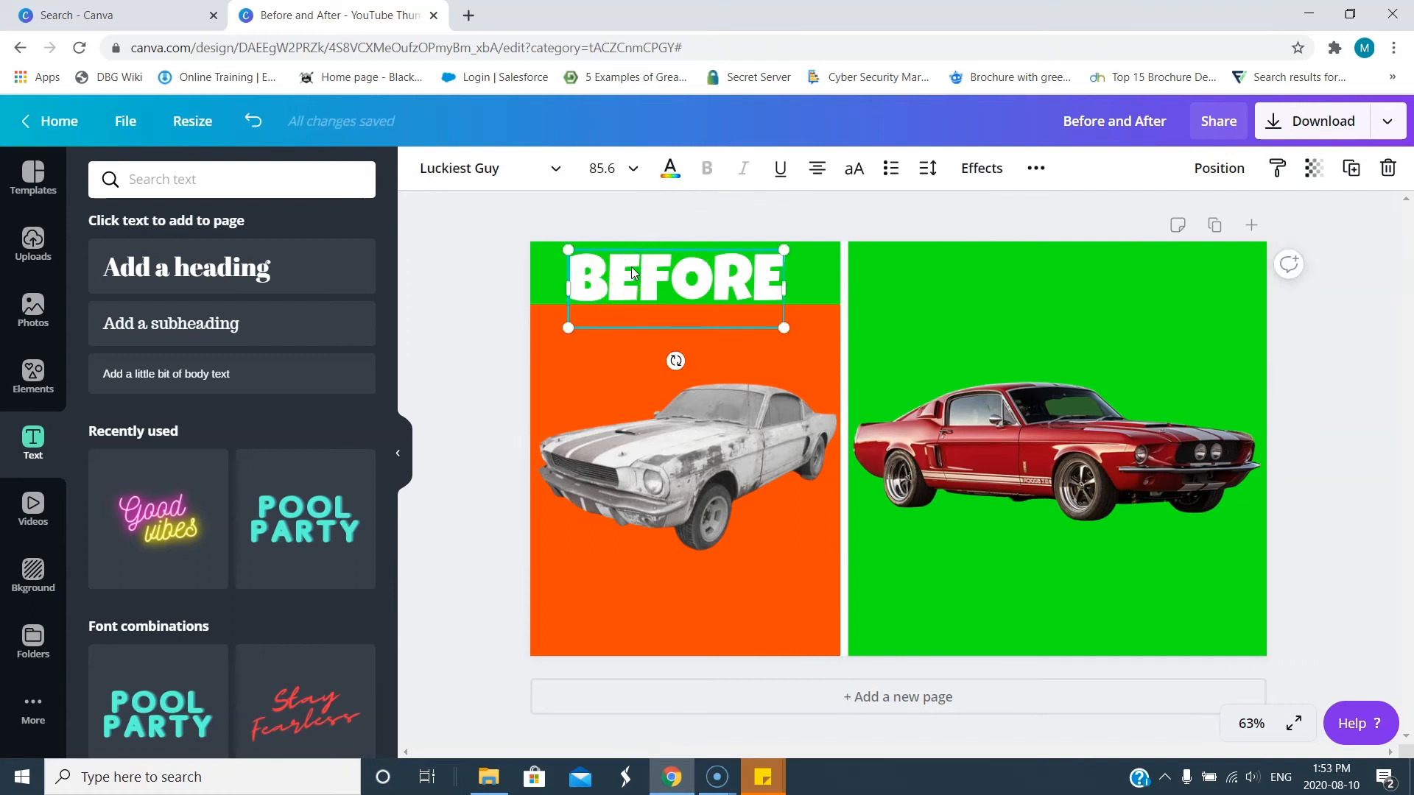
pyautogui.hotkey('shift', 'Up')
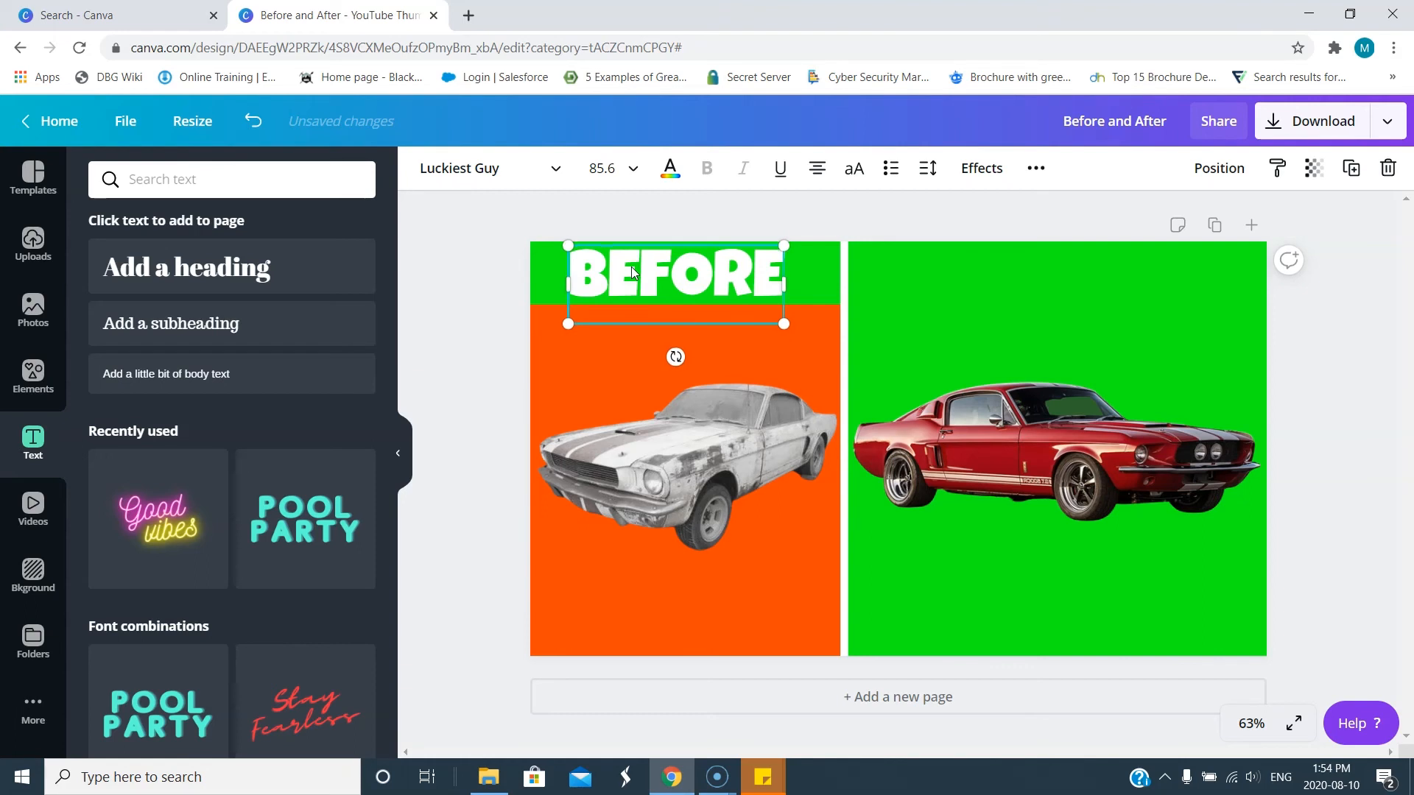
# Duplicate the green banner and place the copy above the red car, starting at the white divider line.
pyautogui.click(1050, 602)
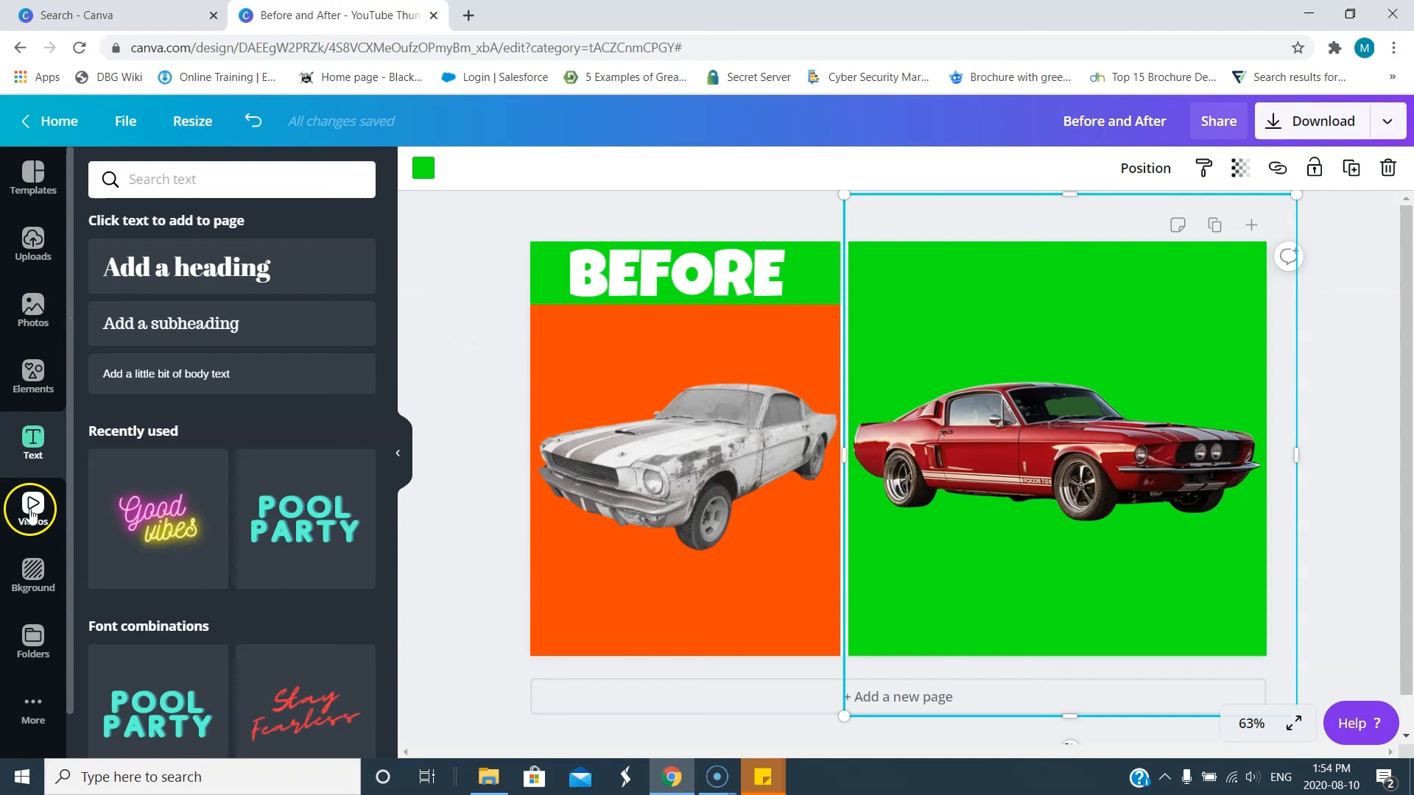
pyautogui.click(536, 273)
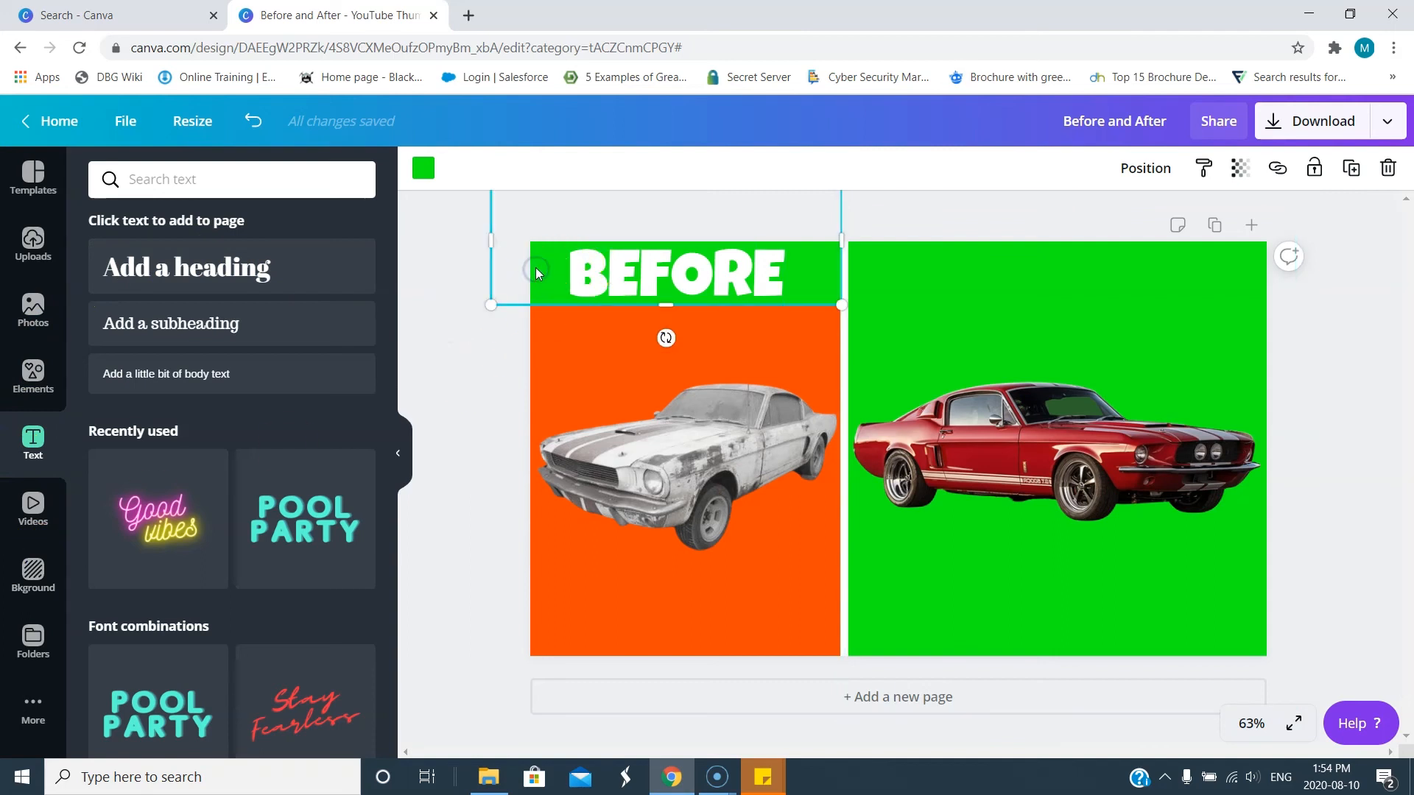
pyautogui.click(1351, 168)
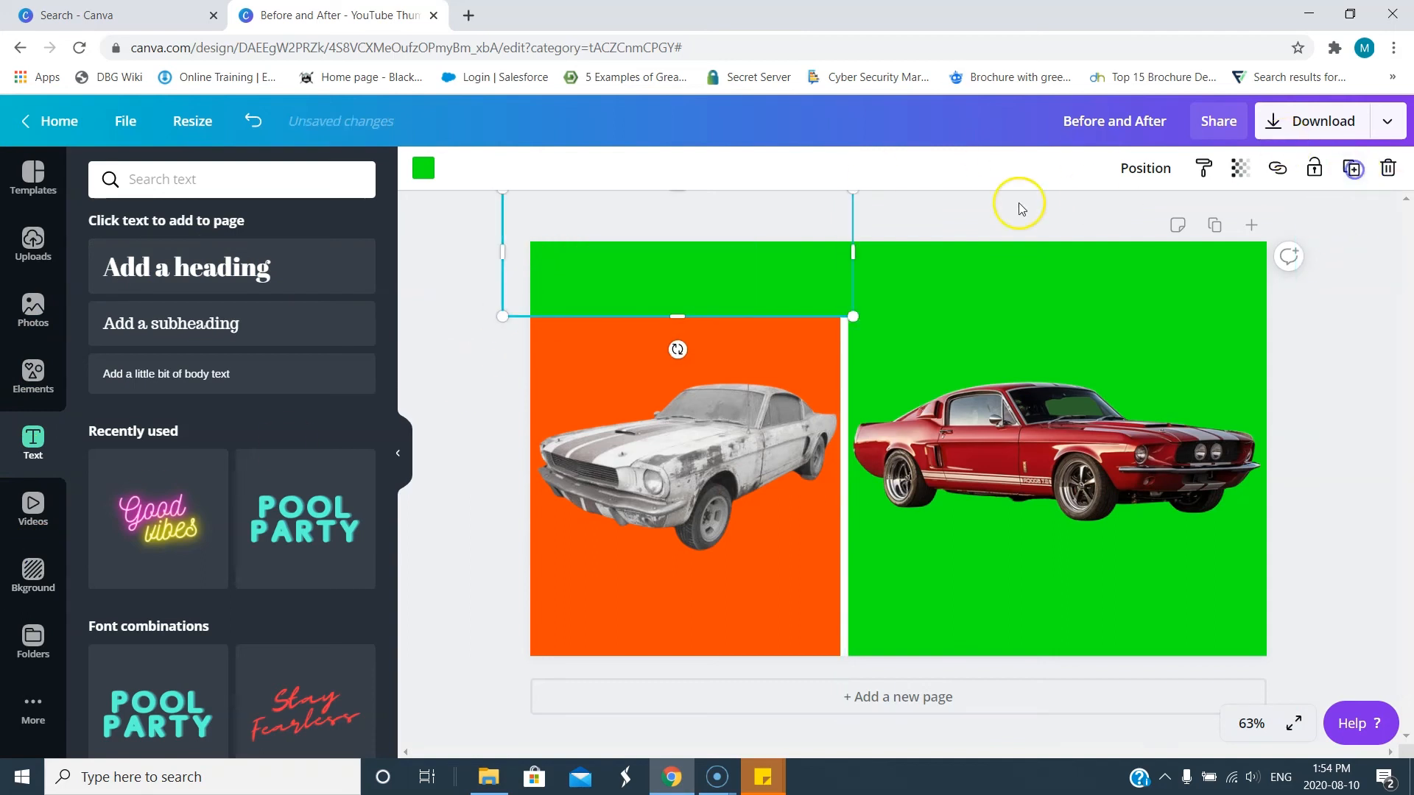
pyautogui.moveTo(577, 271); pyautogui.dragTo(924, 266)
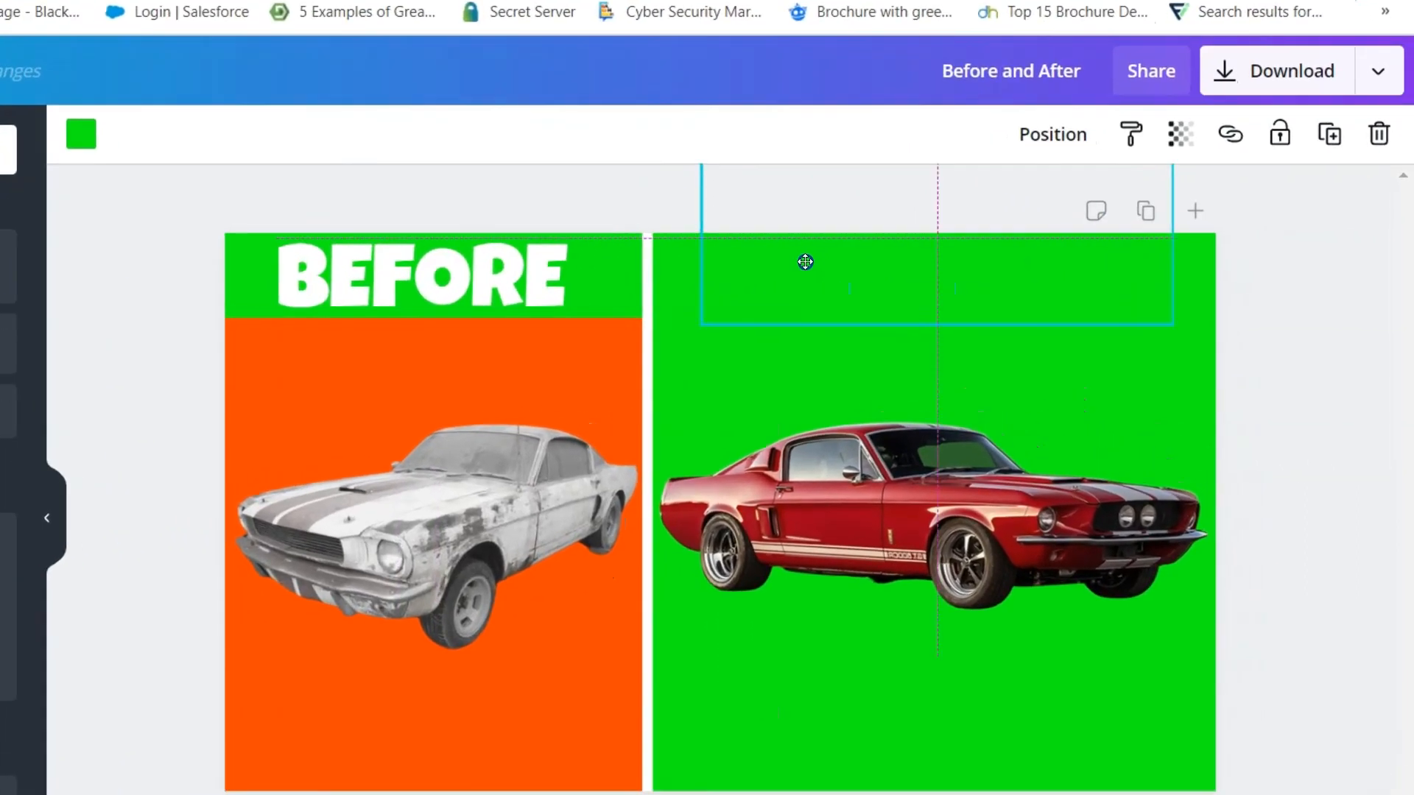
pyautogui.moveTo(760, 264); pyautogui.dragTo(759, 265)
# Send the duplicated banner above the red car backward and fill it with the document's orange.
pyautogui.click(1175, 135)
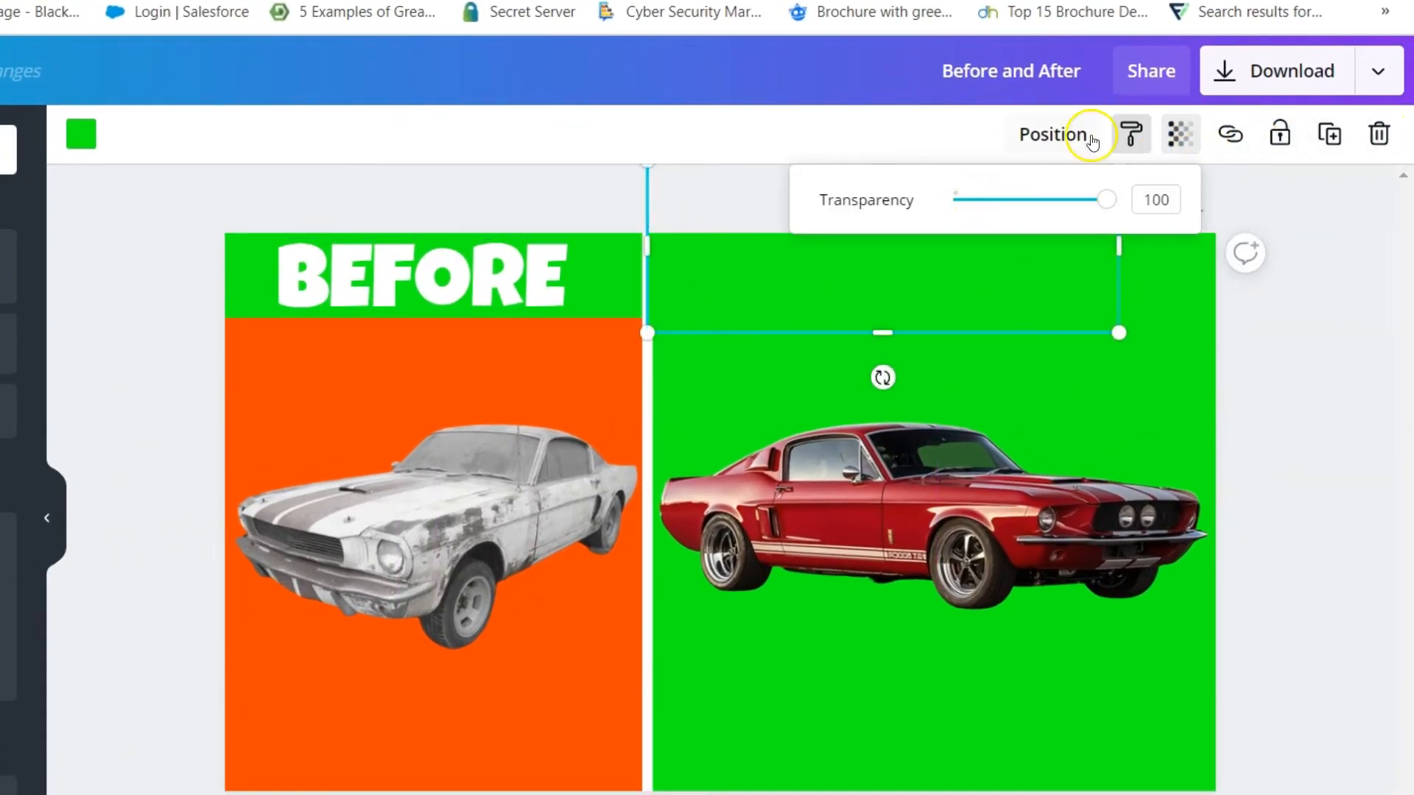
pyautogui.click(1040, 137)
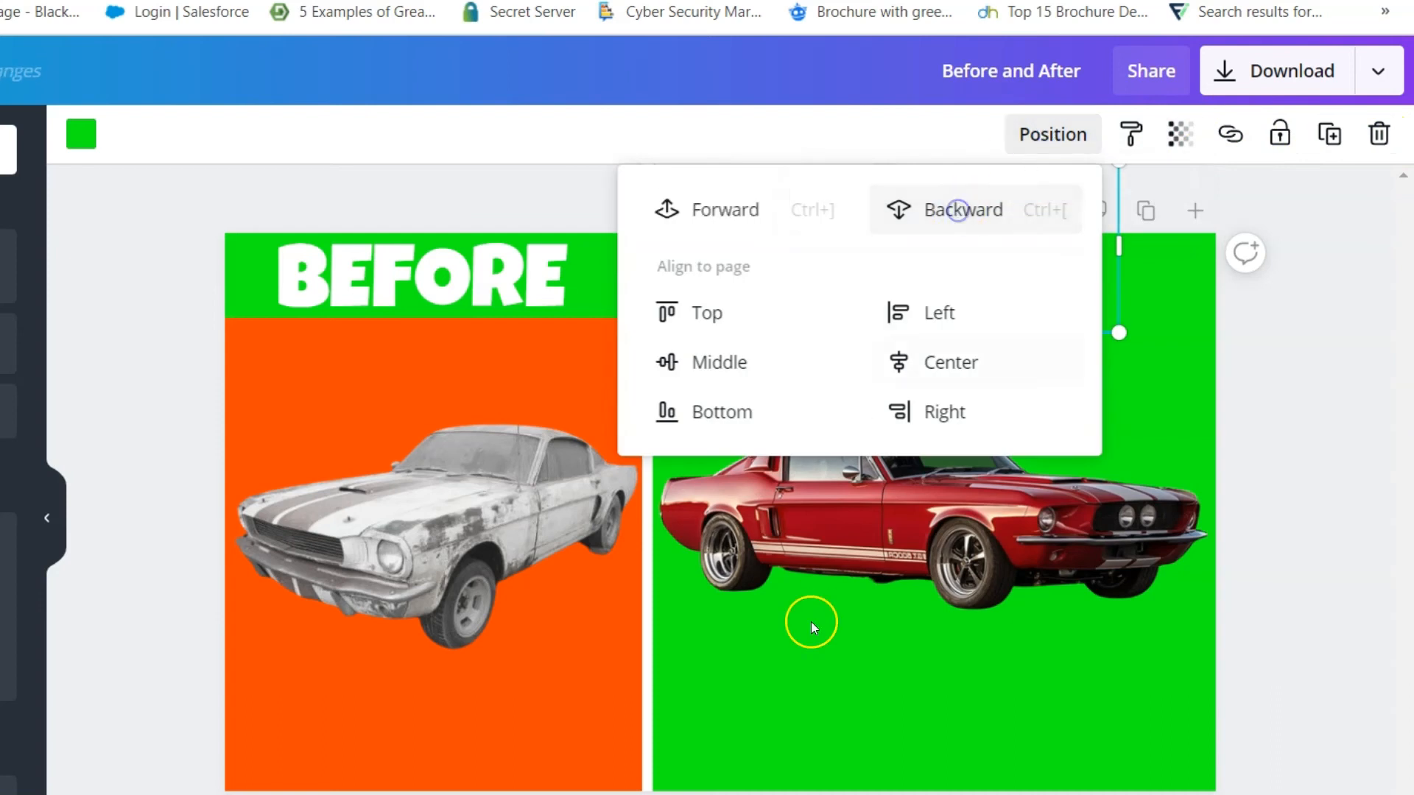
pyautogui.click(771, 741)
pyautogui.click(798, 258)
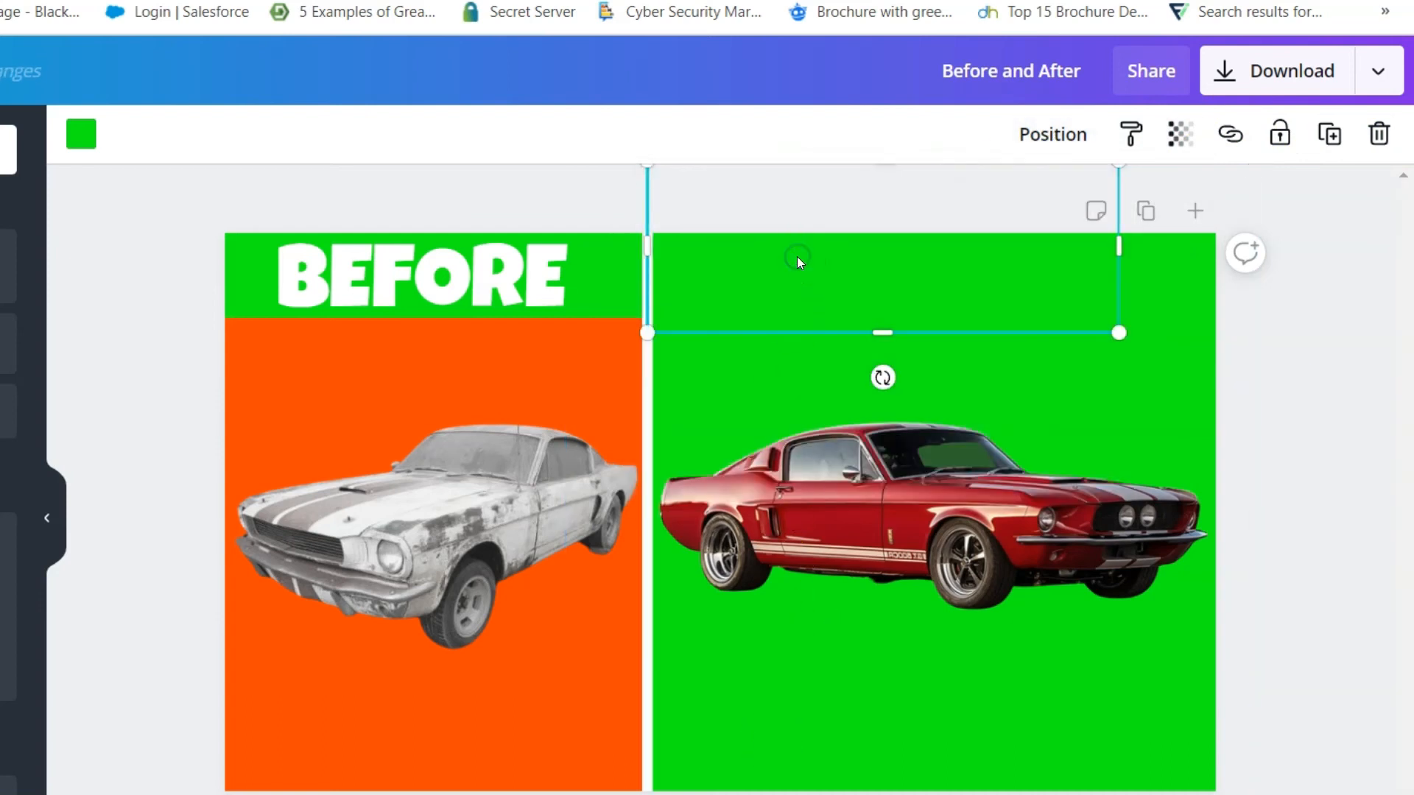
pyautogui.click(88, 135)
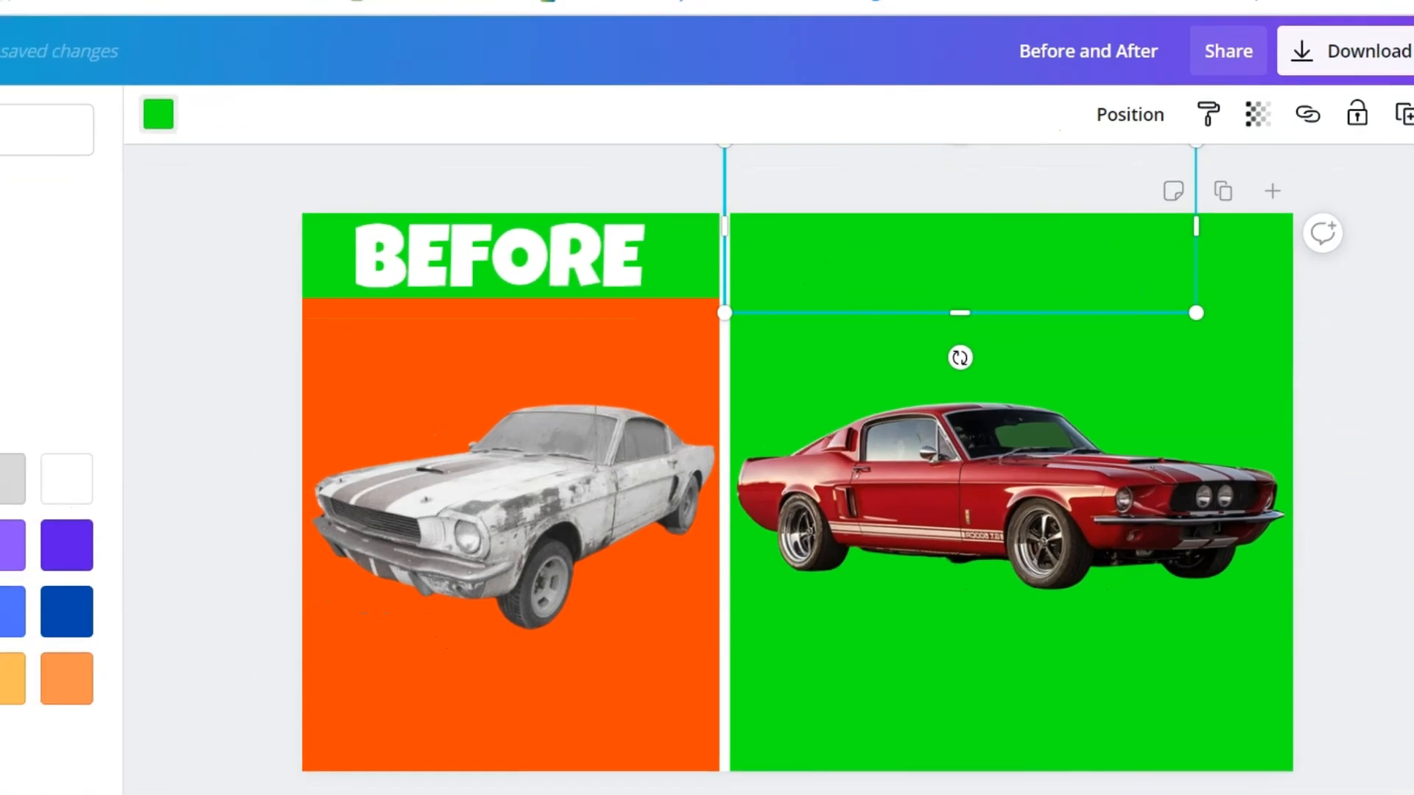
pyautogui.click(172, 383)
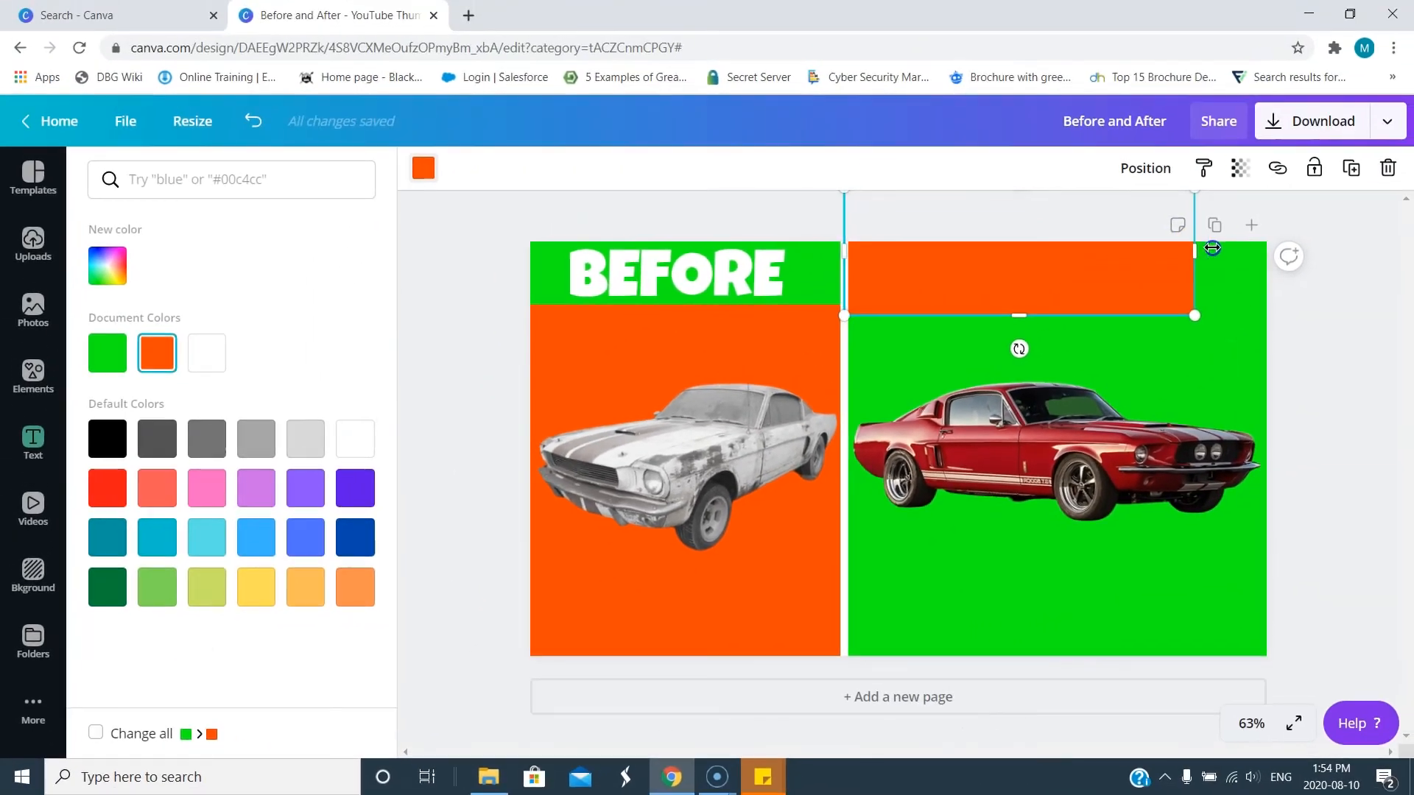
# Widen the orange banner past the page edge and raise it until its lower edge lines up with the green banner's.
pyautogui.moveTo(1196, 247); pyautogui.dragTo(1276, 244)
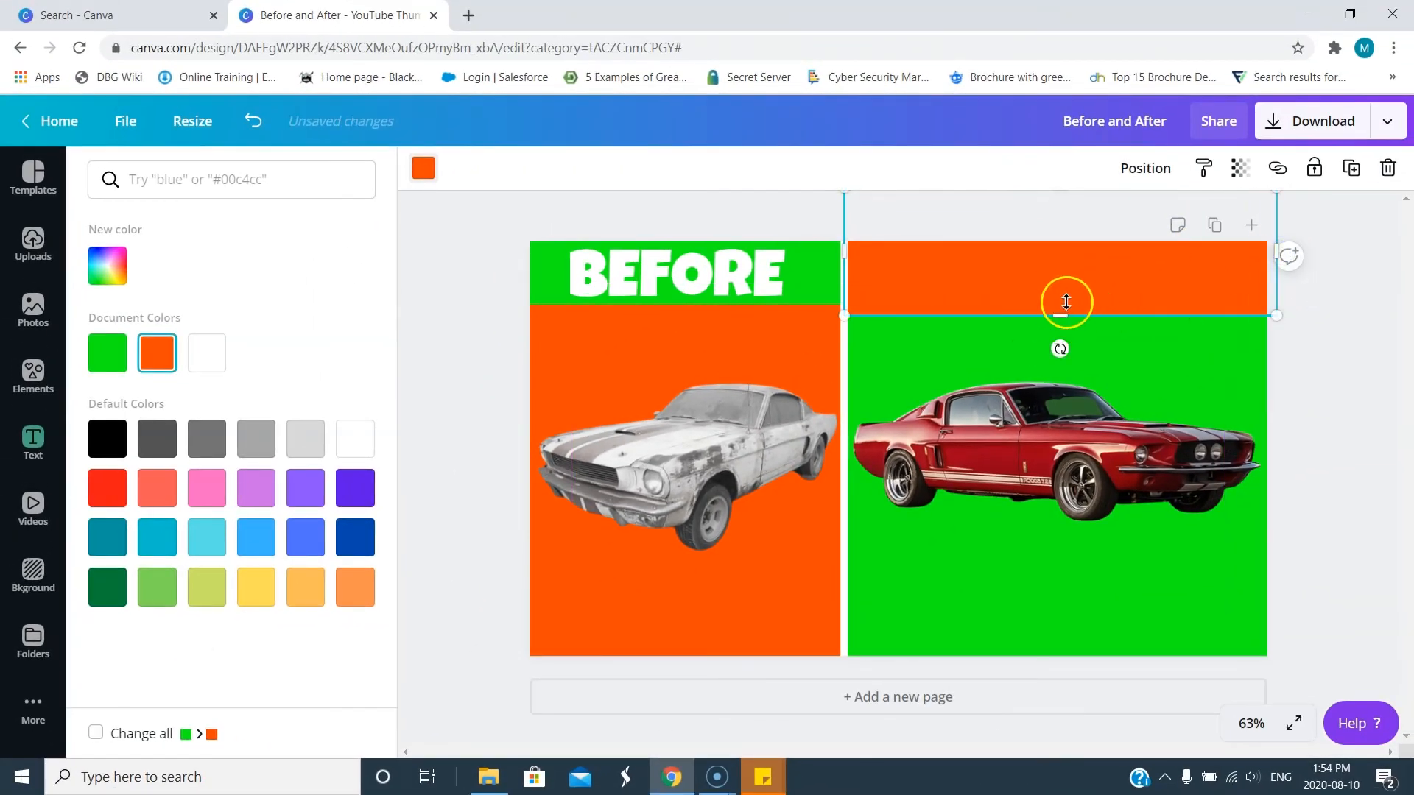
pyautogui.moveTo(1074, 291); pyautogui.dragTo(1075, 285)
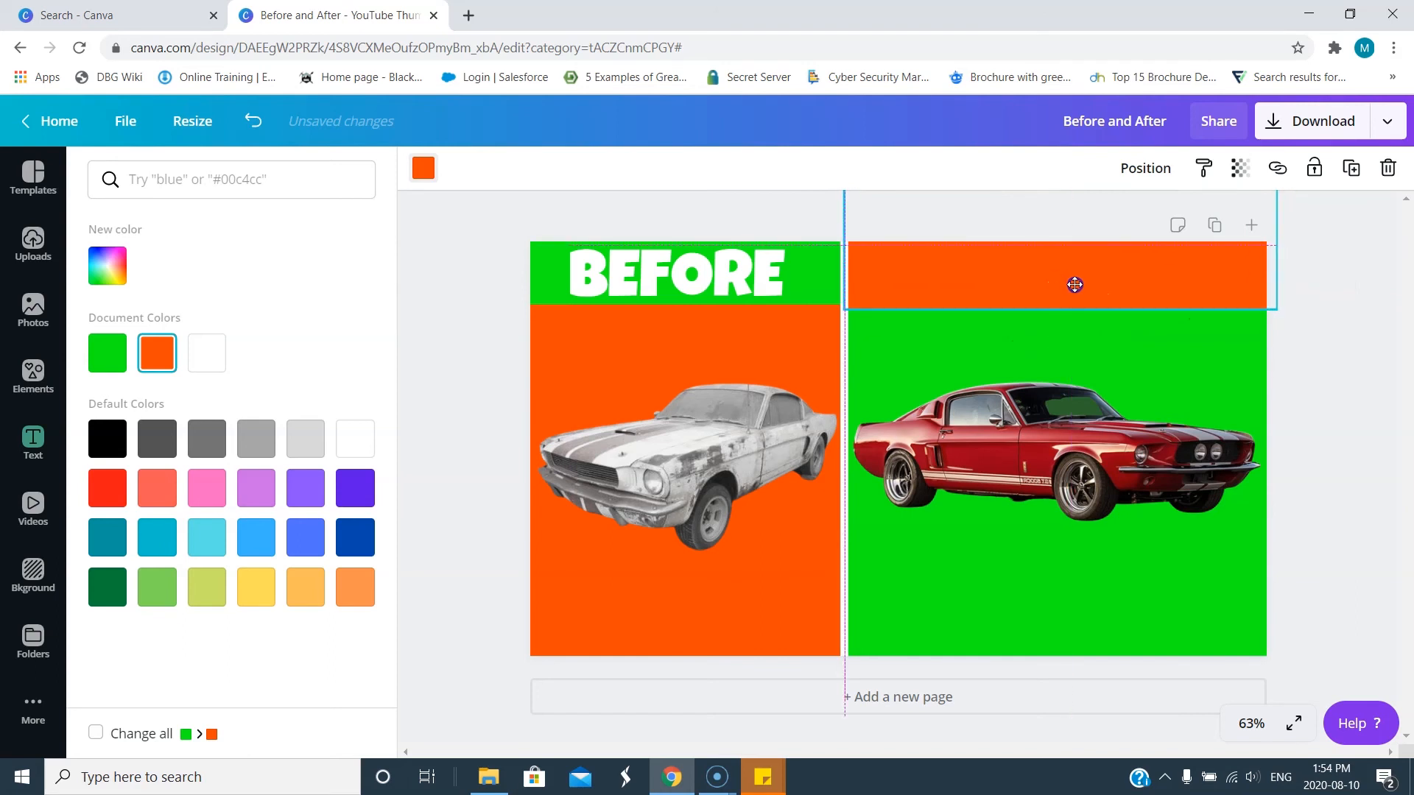
pyautogui.click(738, 321)
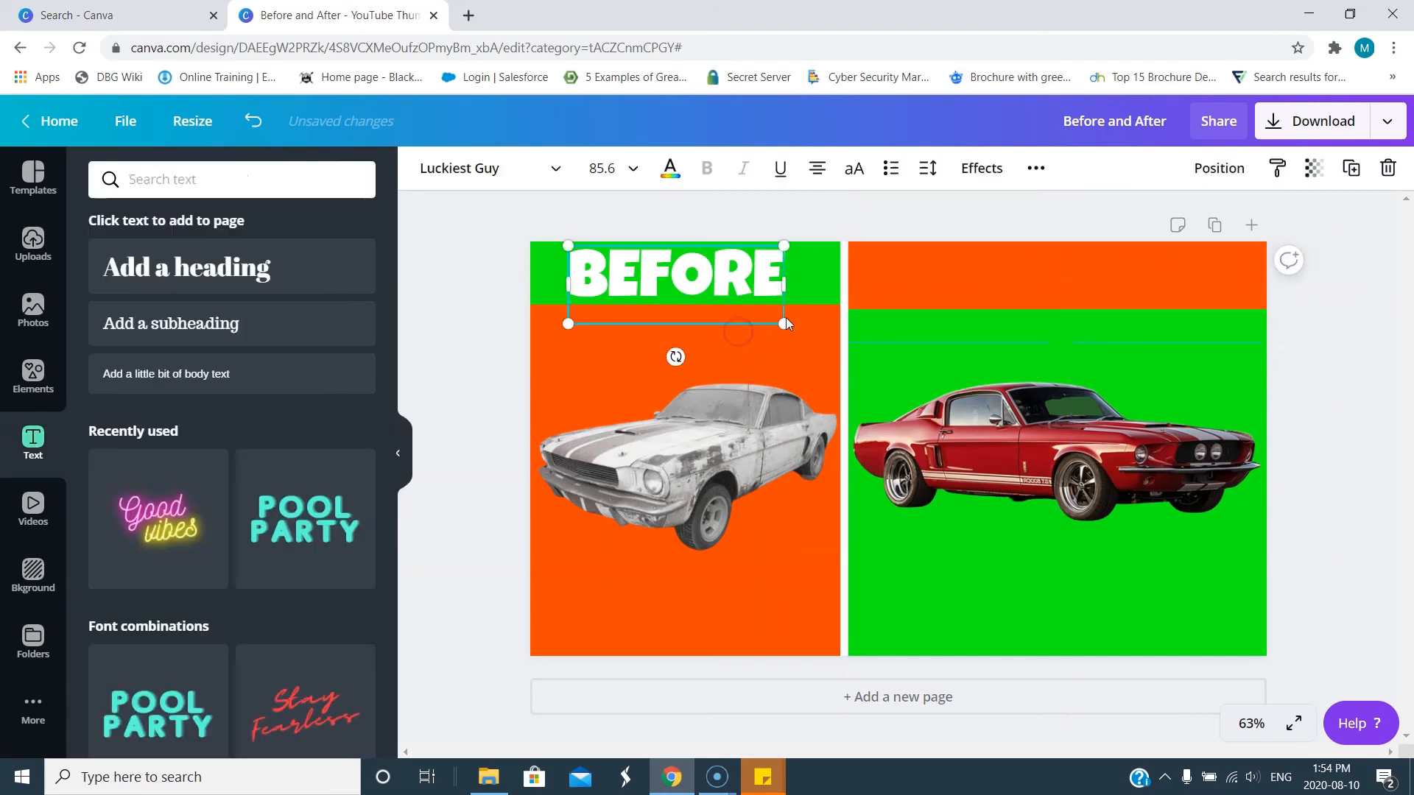
pyautogui.click(1002, 282)
pyautogui.press('Up')
pyautogui.press('Up')
pyautogui.press('Up')
pyautogui.press('Up')
pyautogui.press('Up')
pyautogui.press('Up')
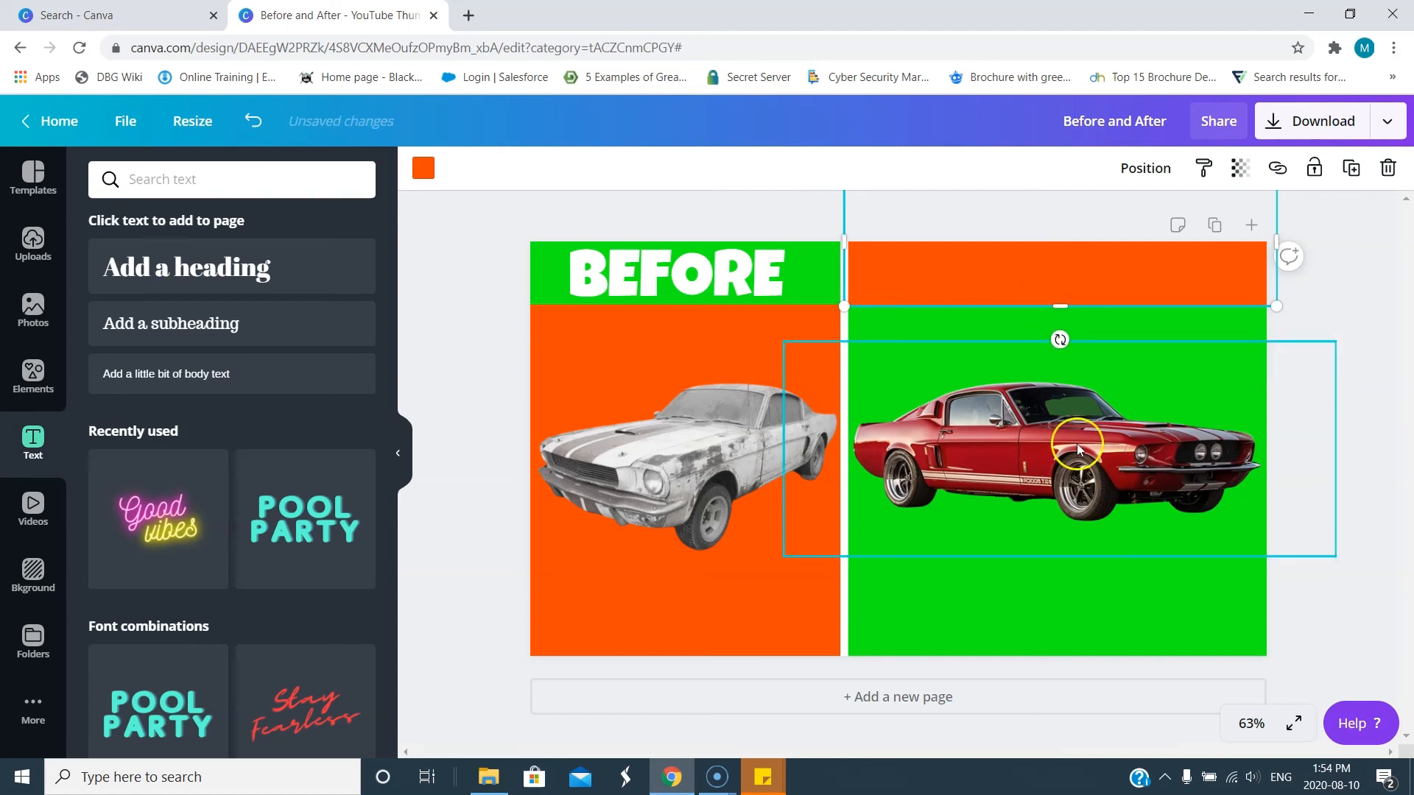
pyautogui.click(727, 372)
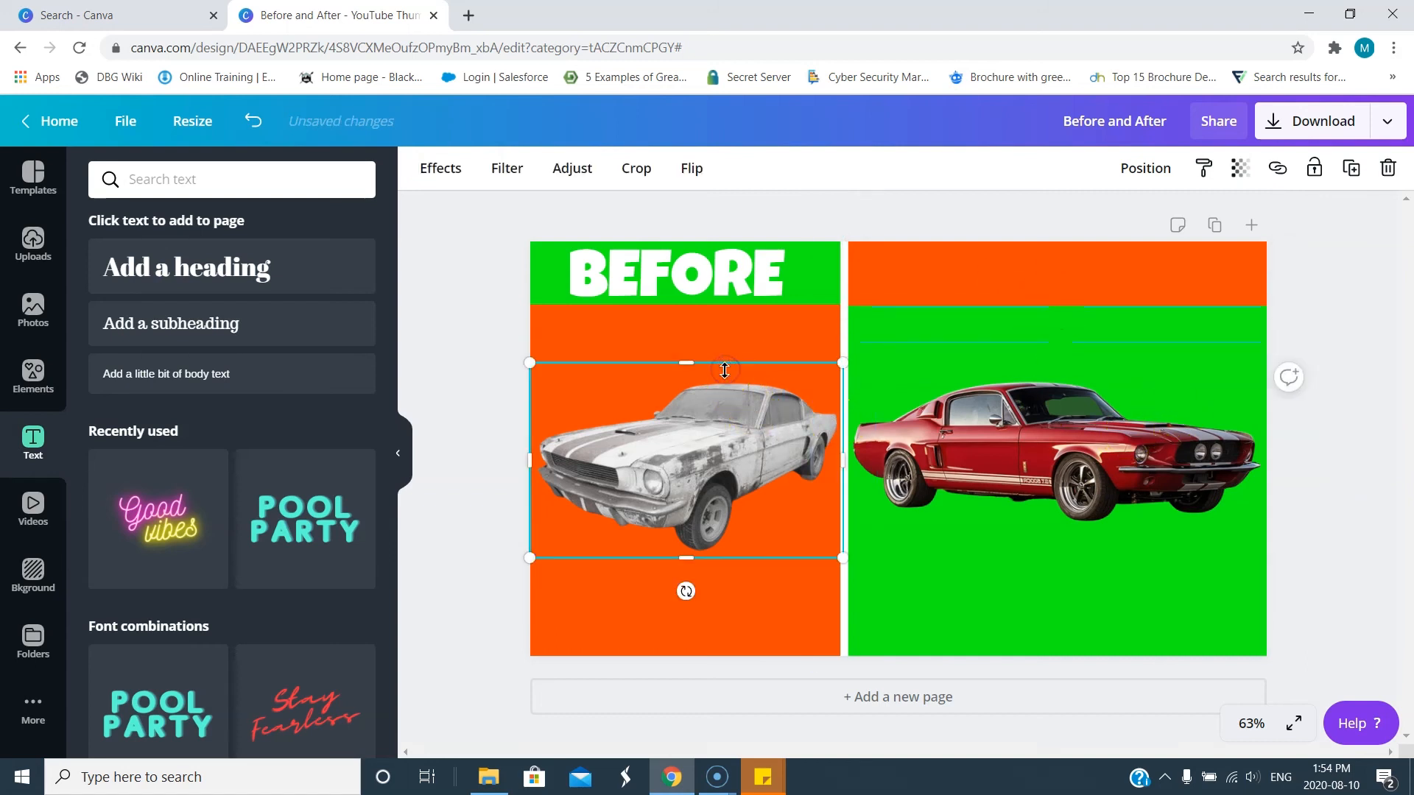
pyautogui.click(1007, 277)
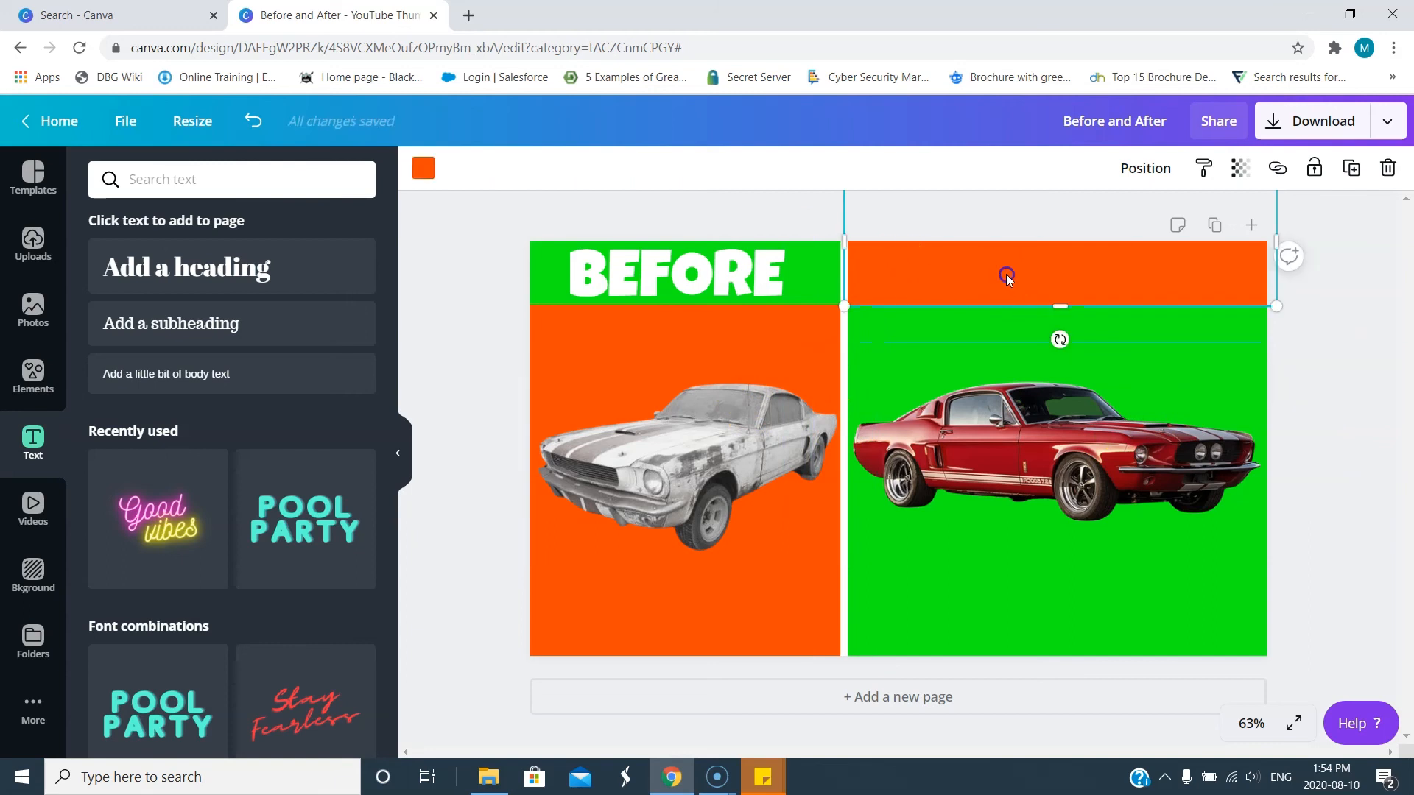
# Copy the BEFORE title onto the orange banner and change the copy to read AFTER, centred above the red car.
pyautogui.click(678, 277)
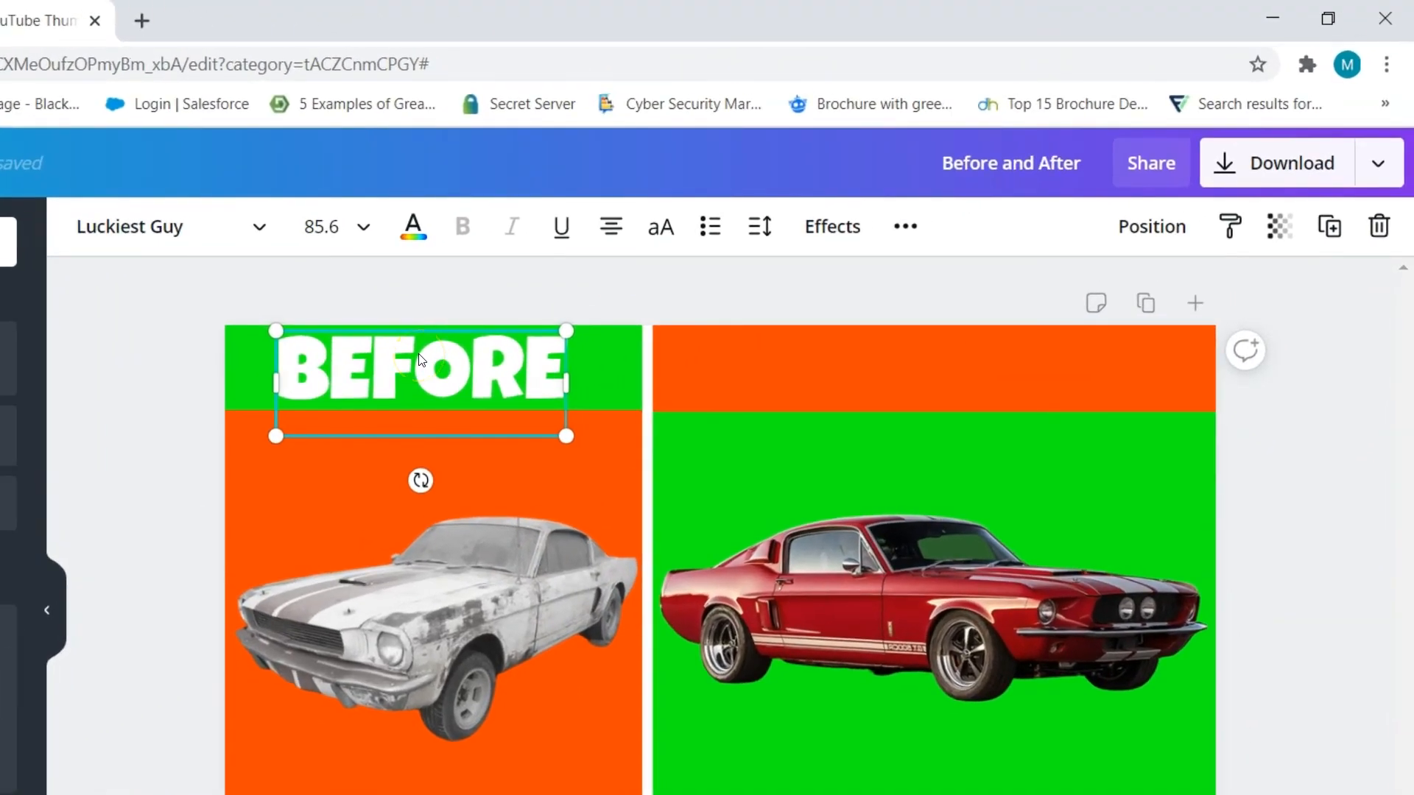
pyautogui.click(1329, 227)
pyautogui.moveTo(403, 377); pyautogui.dragTo(891, 362)
pyautogui.moveTo(904, 138); pyautogui.dragTo(905, 138)
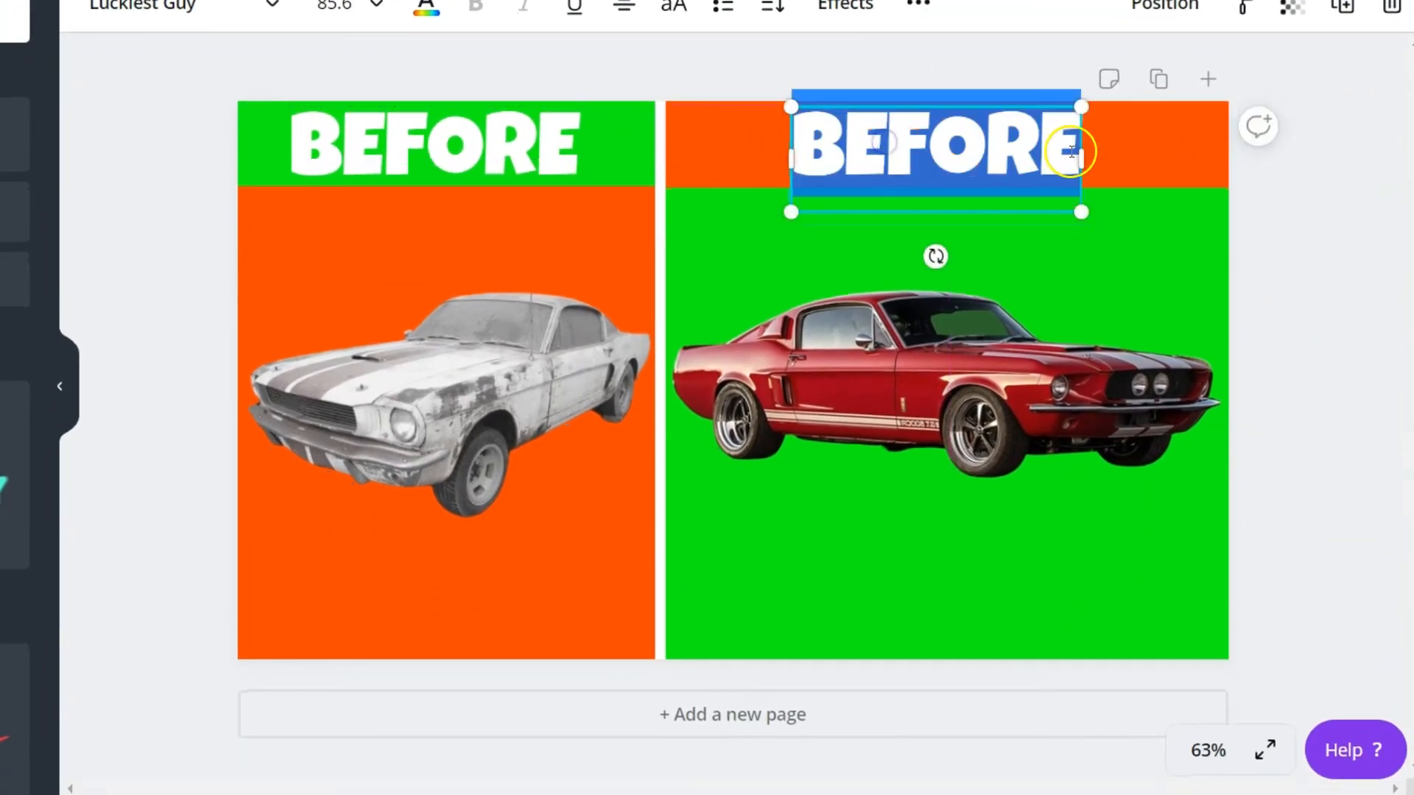
pyautogui.moveTo(1075, 152); pyautogui.dragTo(689, 145)
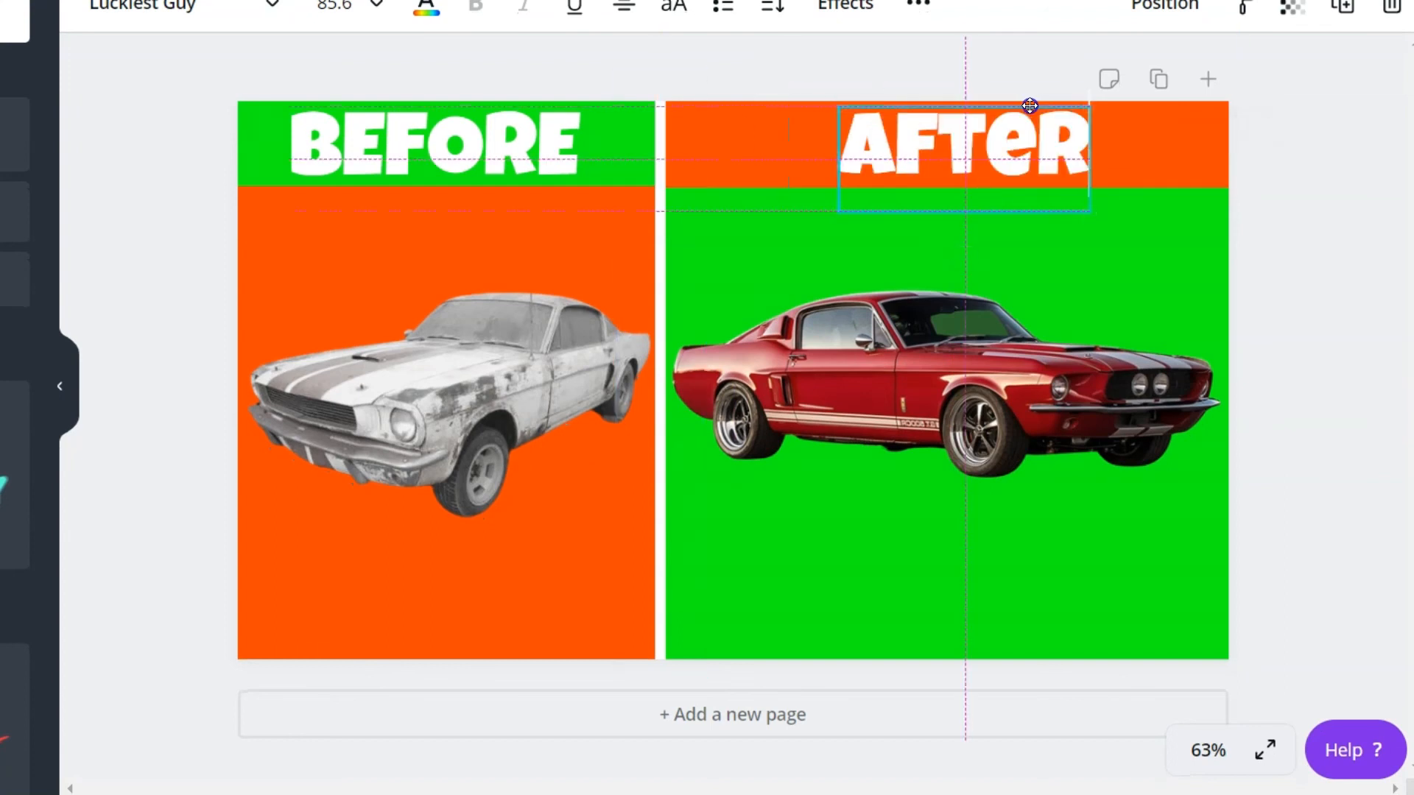
pyautogui.moveTo(1031, 108); pyautogui.dragTo(1013, 106)
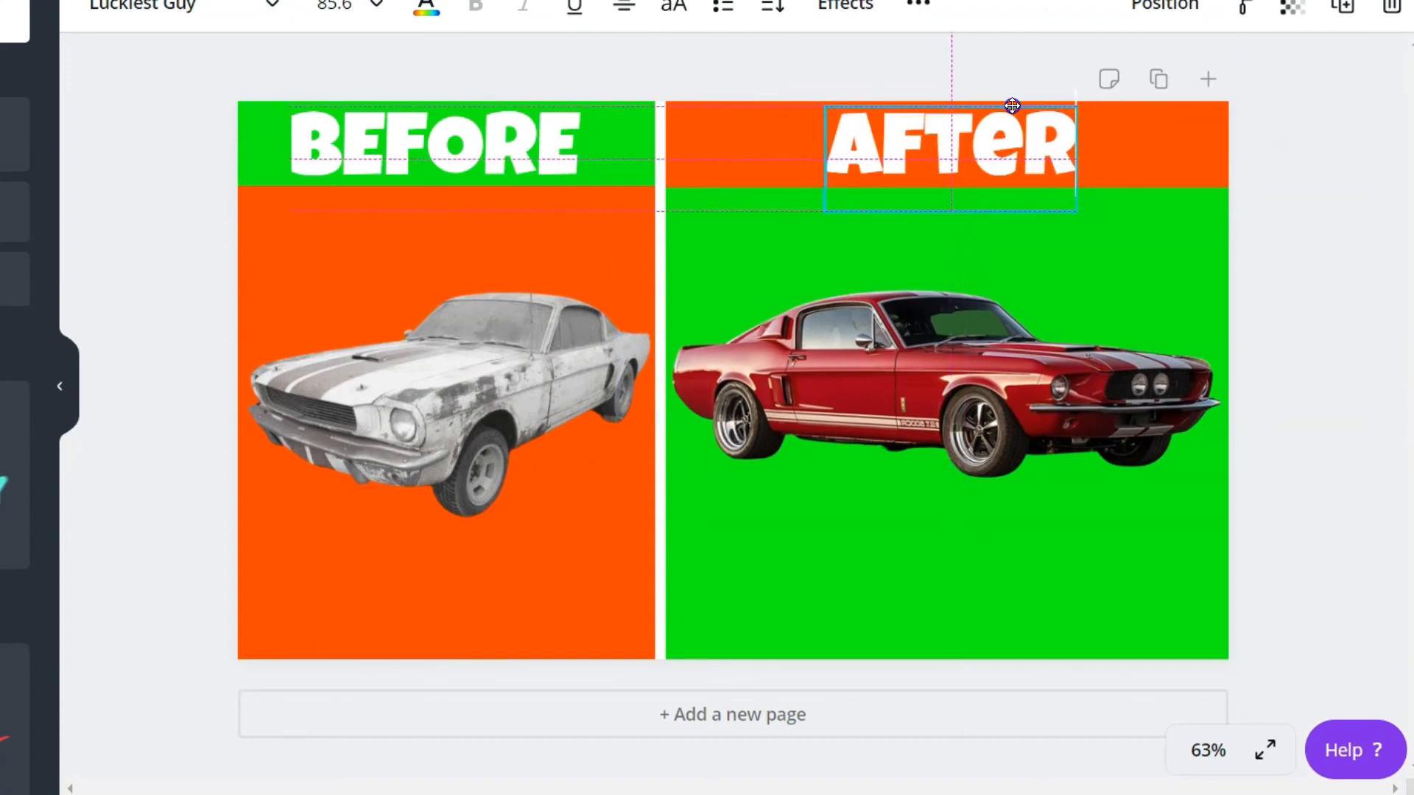